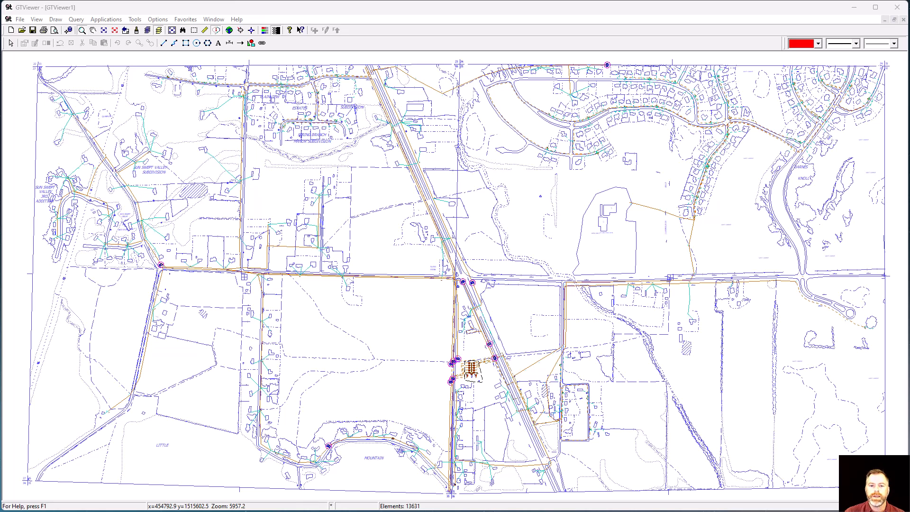
Zoom in on Woodside Drive south of Sutton Road and examine the primary conductor and its labels southward to house 251
left_click_drag(210, 255, 326, 392)
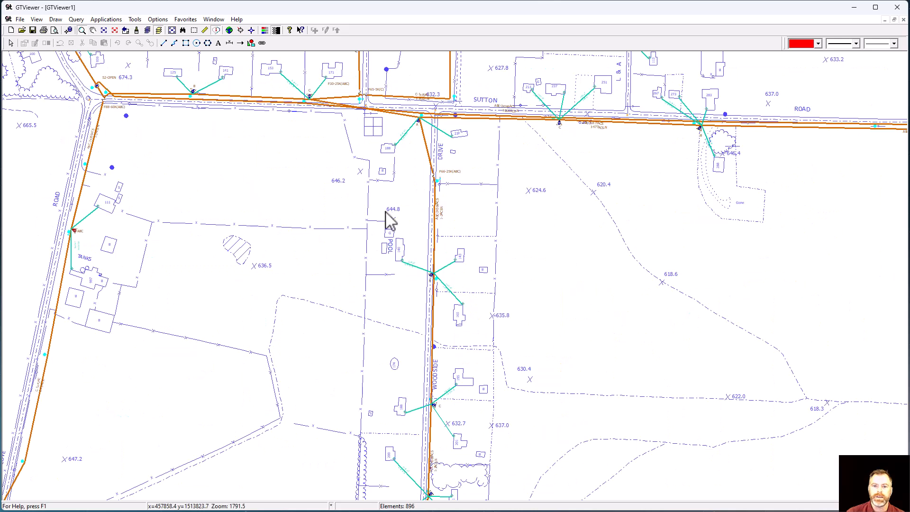
left_click_drag(337, 135, 503, 280)
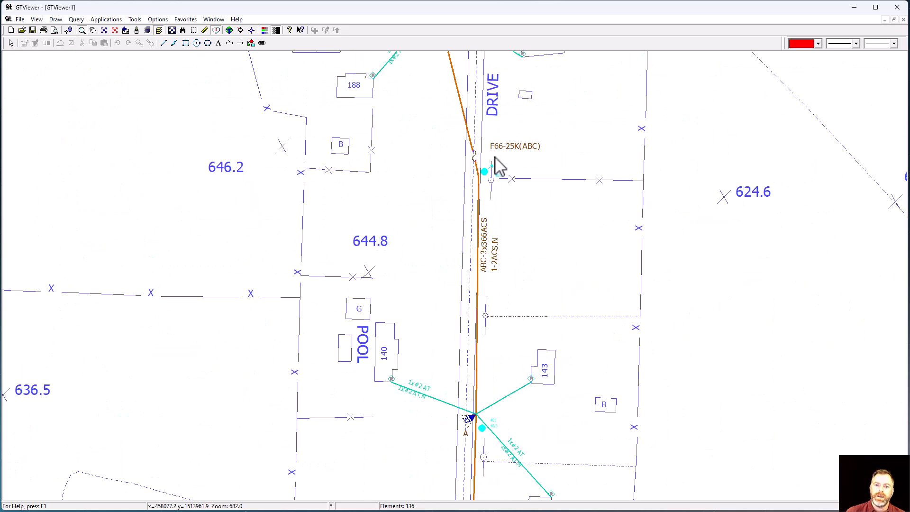
left_click_drag(322, 144, 622, 386)
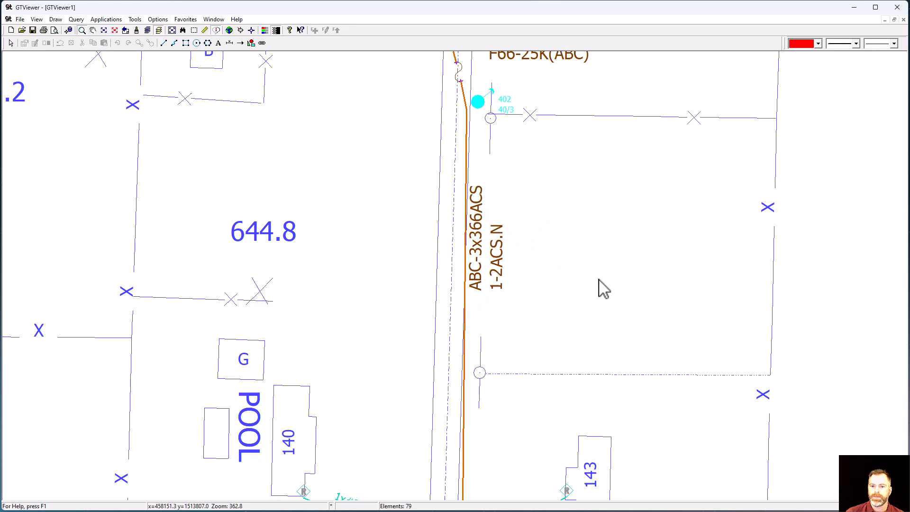
scroll(528, 350, "down", 2)
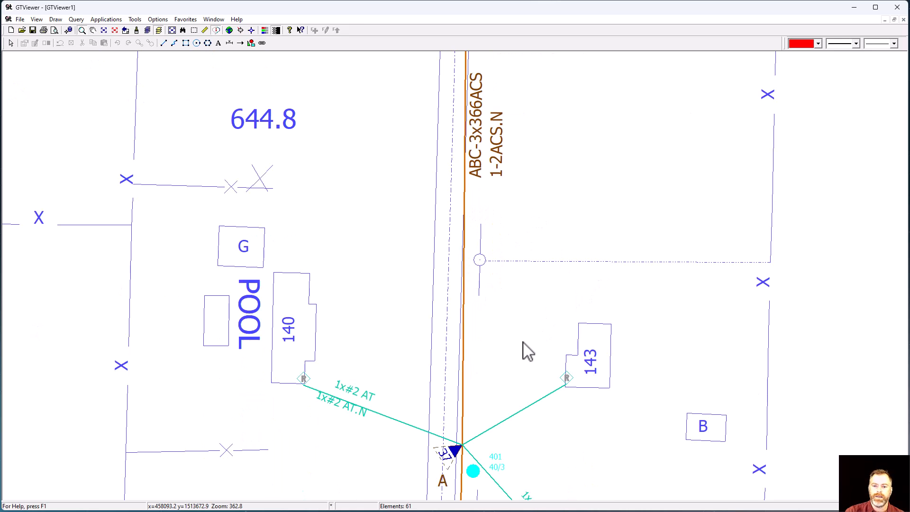
scroll(528, 351, "down", 4)
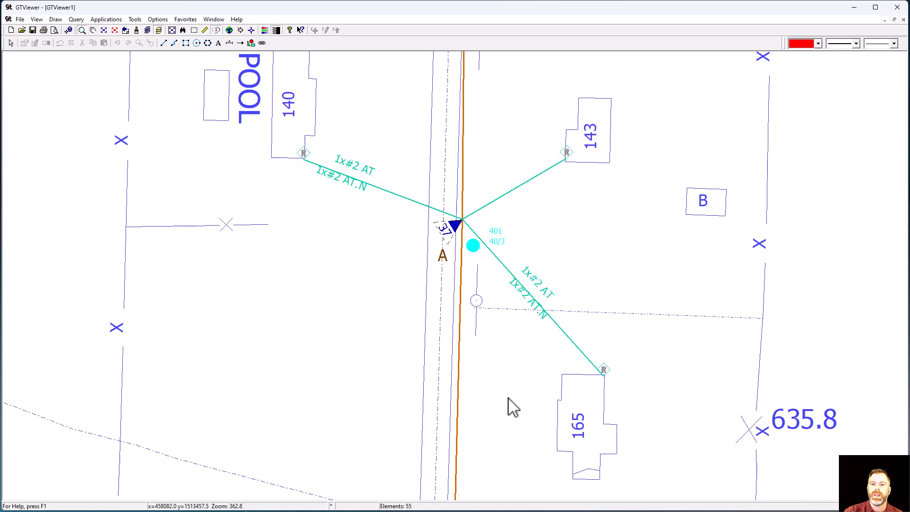
scroll(509, 397, "down", 6)
scroll(513, 409, "down", 6)
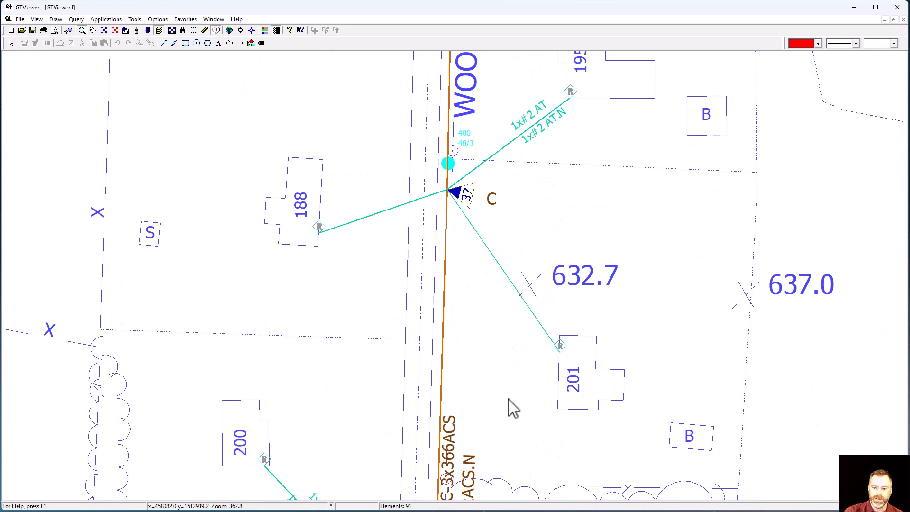
scroll(513, 426, "down", 2)
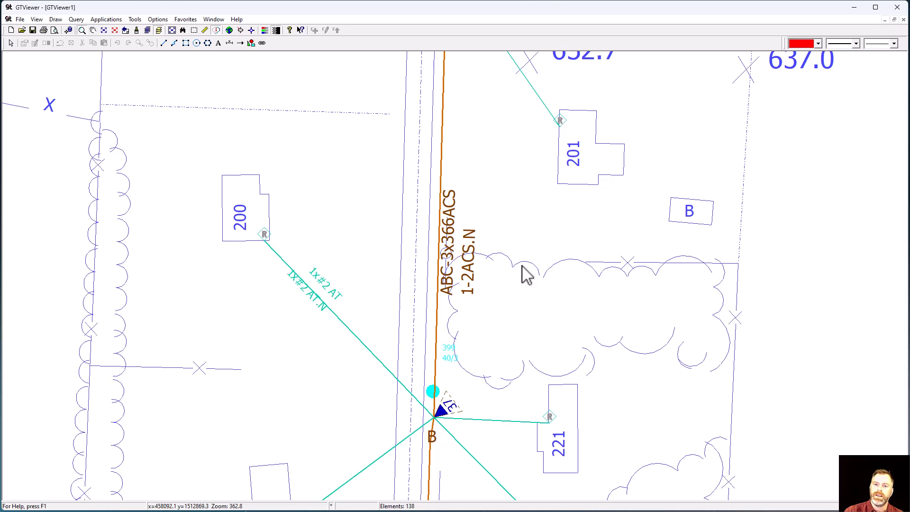
scroll(524, 290, "down", 6)
scroll(523, 291, "down", 4)
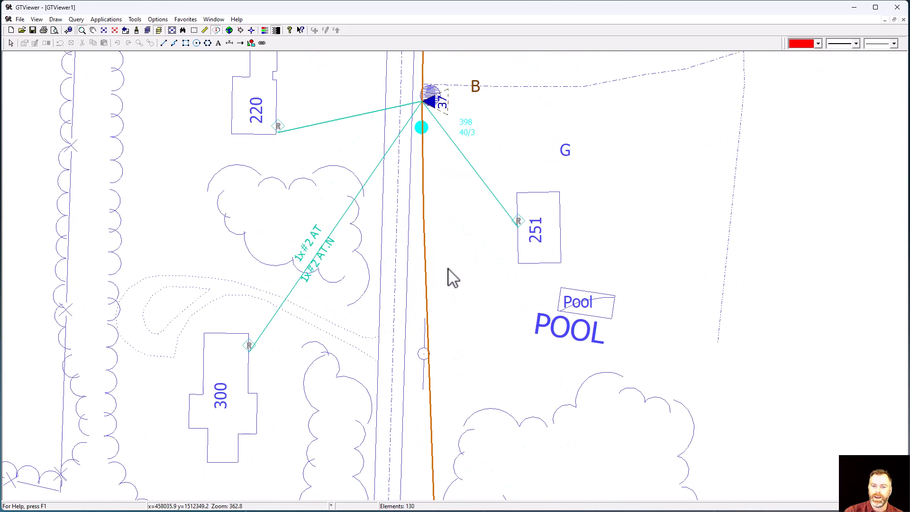
Look up the primary conductor line beside house 251, and examine the existing conductor label between houses 200 and 201
right_click(426, 271)
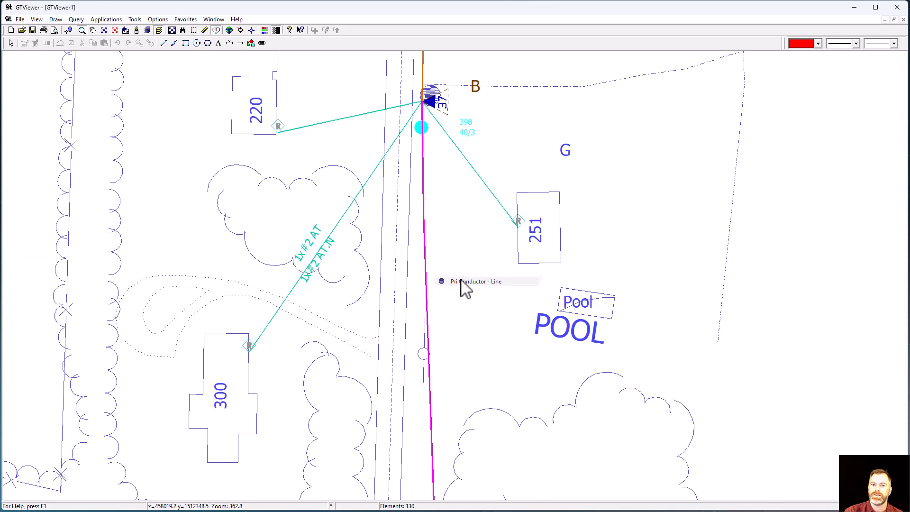
left_click(468, 294)
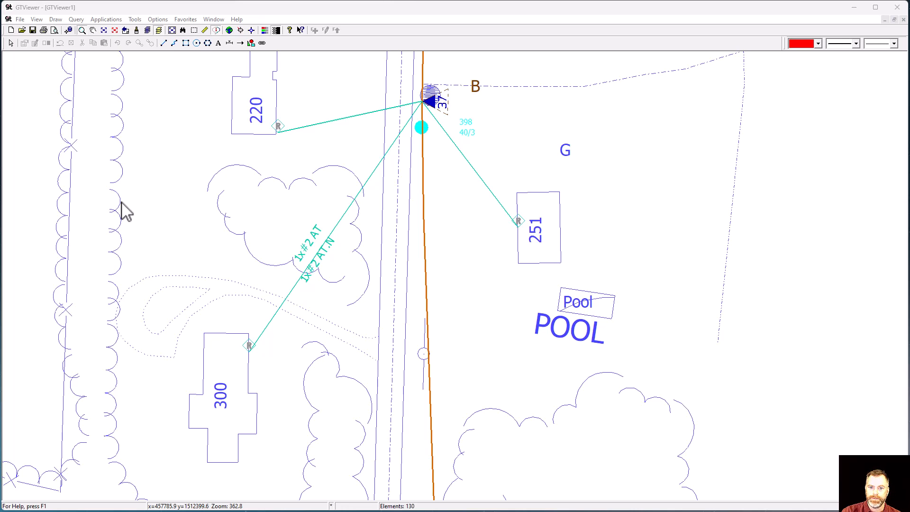
left_click(411, 222)
key("Up")
key("Up")
key("Up")
key("Up")
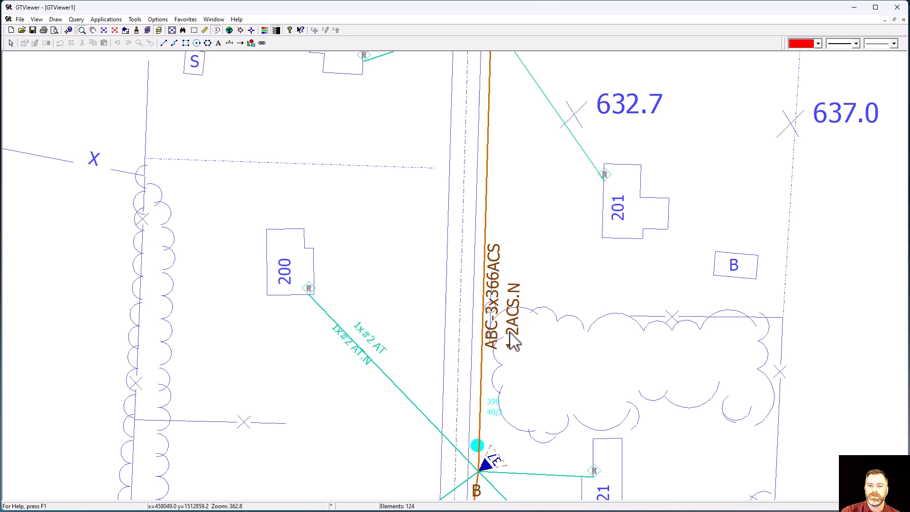
scroll(514, 342, "down", 2)
scroll(514, 342, "down", 1)
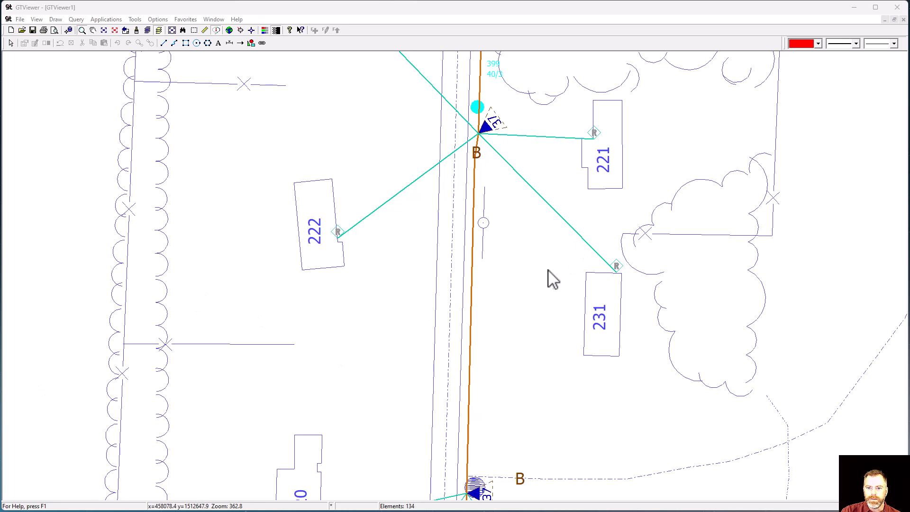
left_click(537, 264)
key("Up")
key("Up")
key("Up")
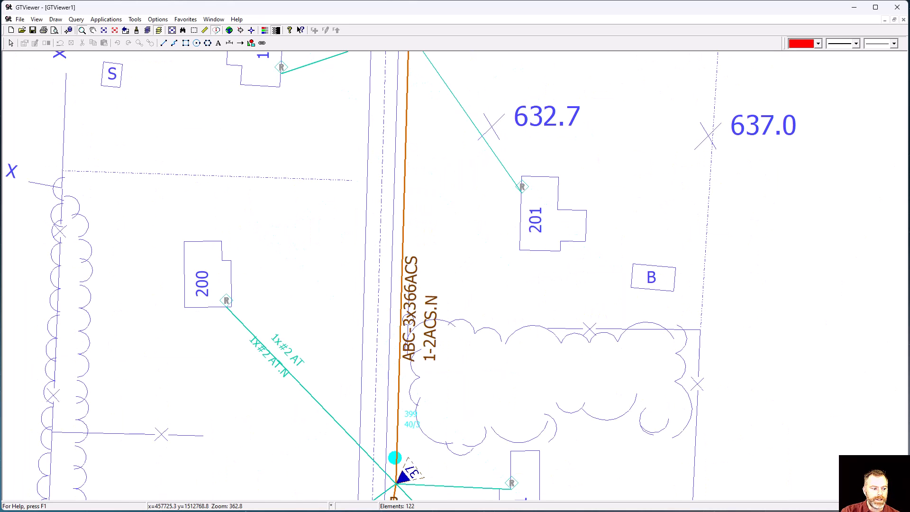
Turn off display of the Pri Conductor Text component in the Display Manager's feature/component list
left_click_drag(1, 284, 178, 249)
left_click(54, 264)
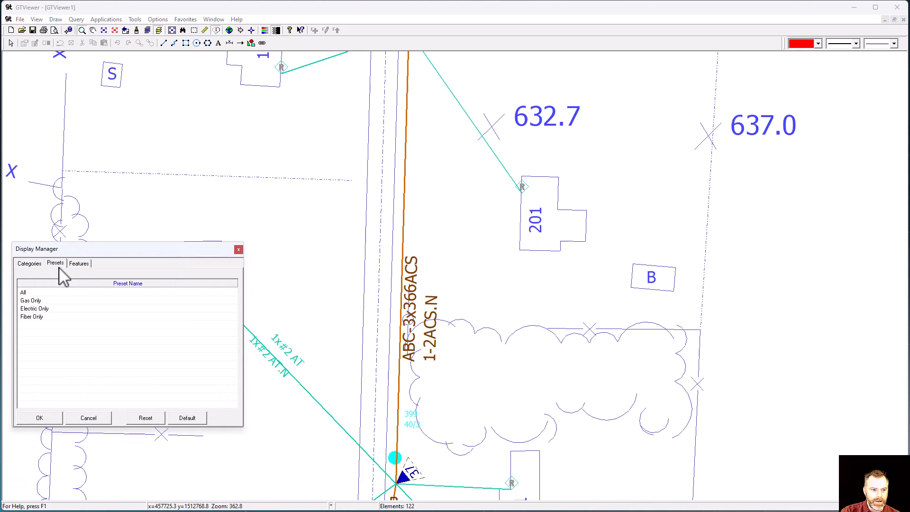
left_click(77, 263)
left_click_drag(235, 332, 237, 356)
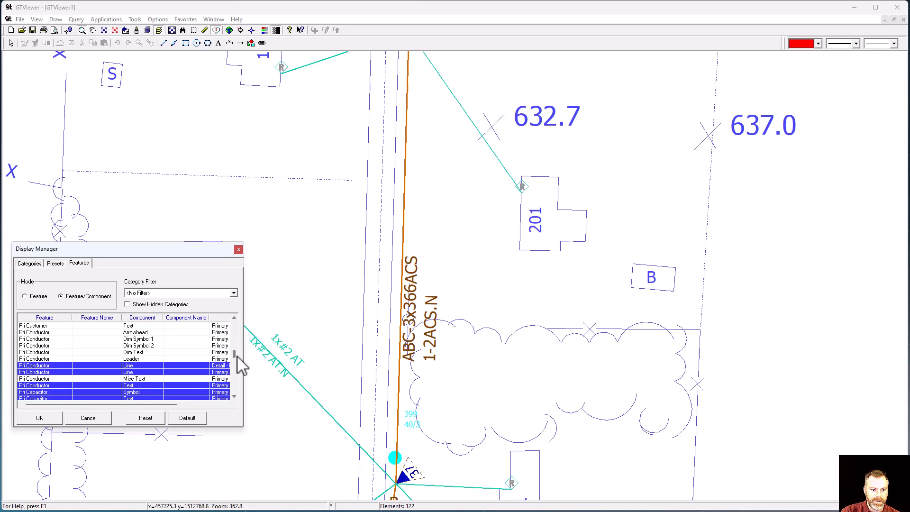
left_click(45, 385, "ctrl")
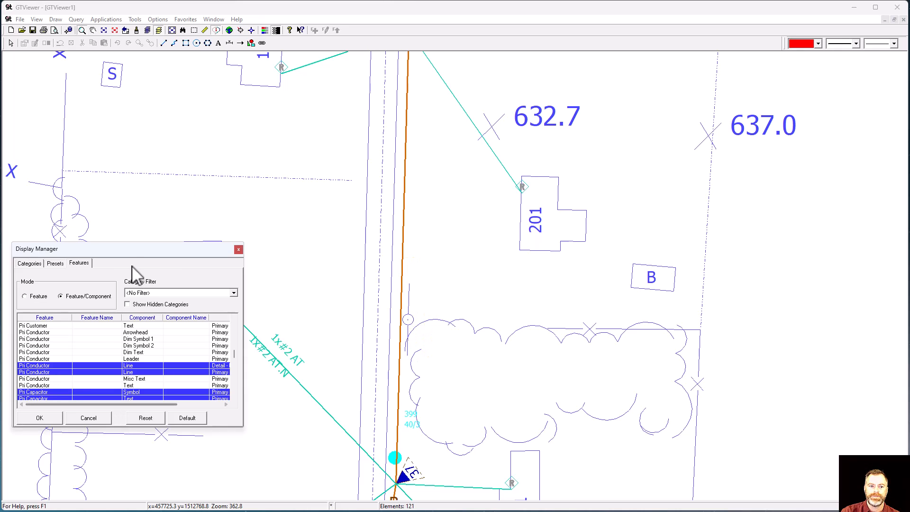
left_click_drag(133, 250, 0, 425)
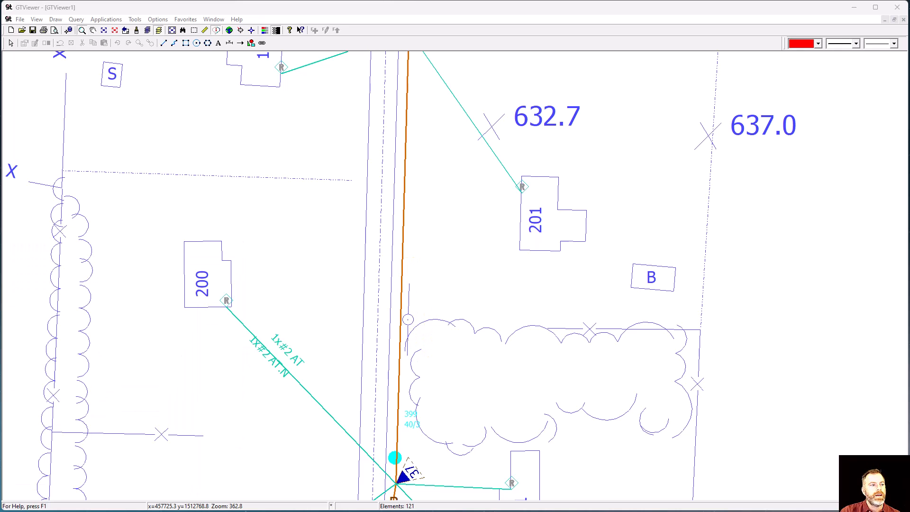
Activate the Cond1 dynamic graphics action, Primary Conductor labels (close), and apply it to the map around house 195
scroll(404, 300, "up", 4)
scroll(404, 300, "up", 5)
scroll(410, 304, "down", 8)
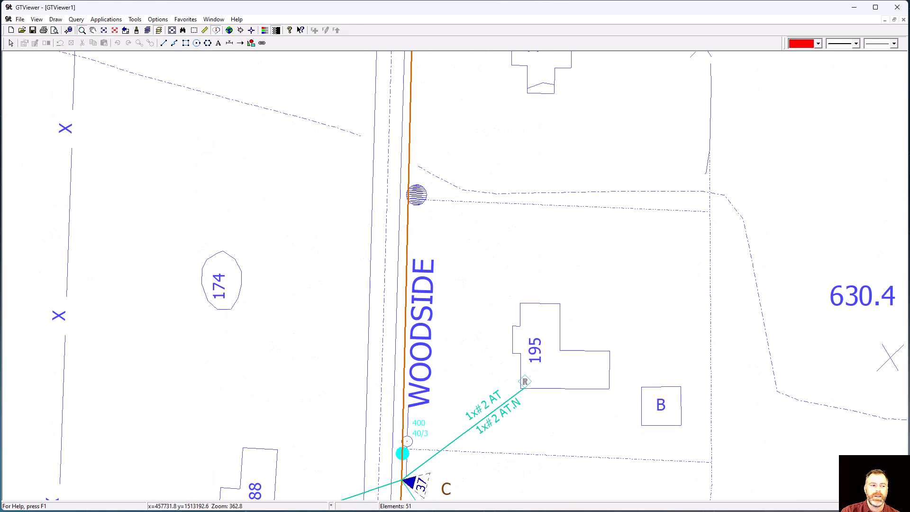
left_click_drag(0, 90, 165, 60)
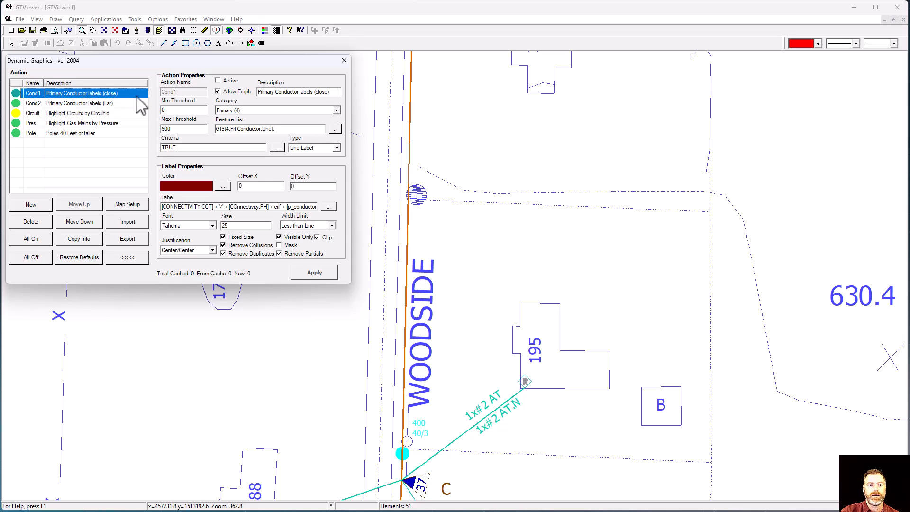
left_click(218, 81)
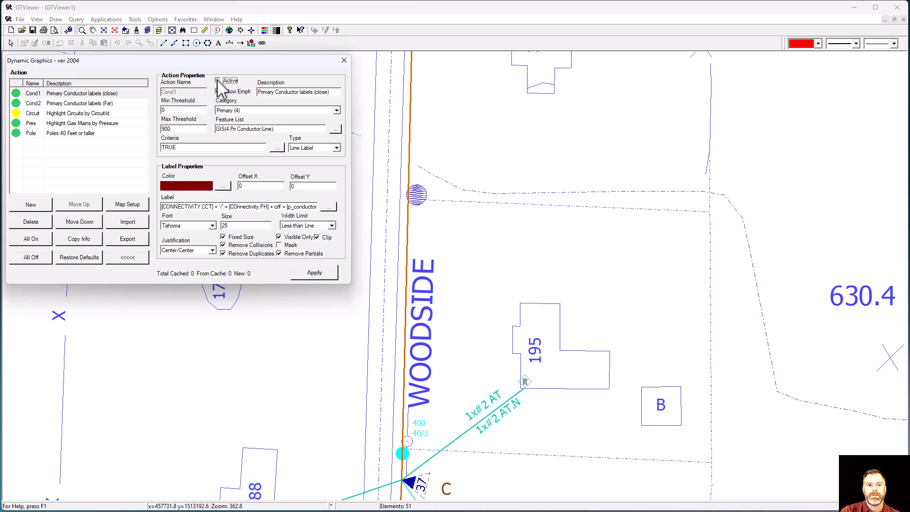
left_click(315, 273)
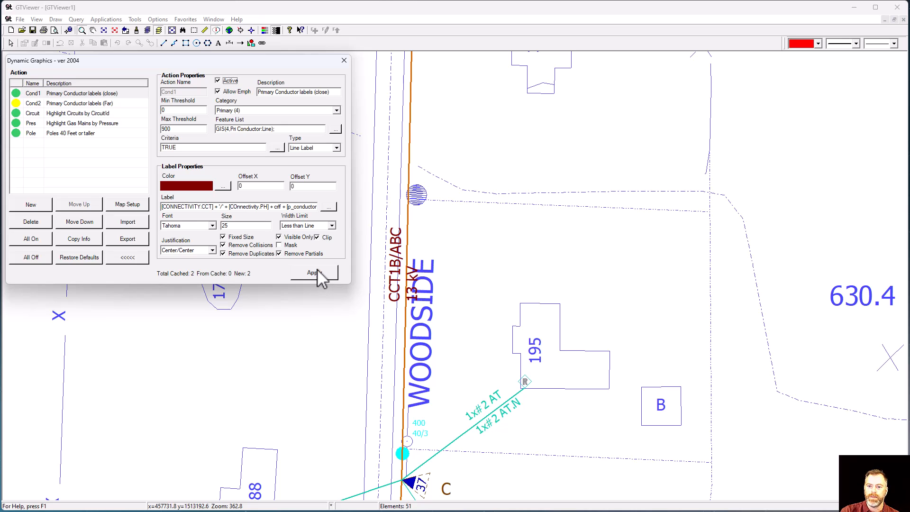
left_click_drag(239, 60, 0, 147)
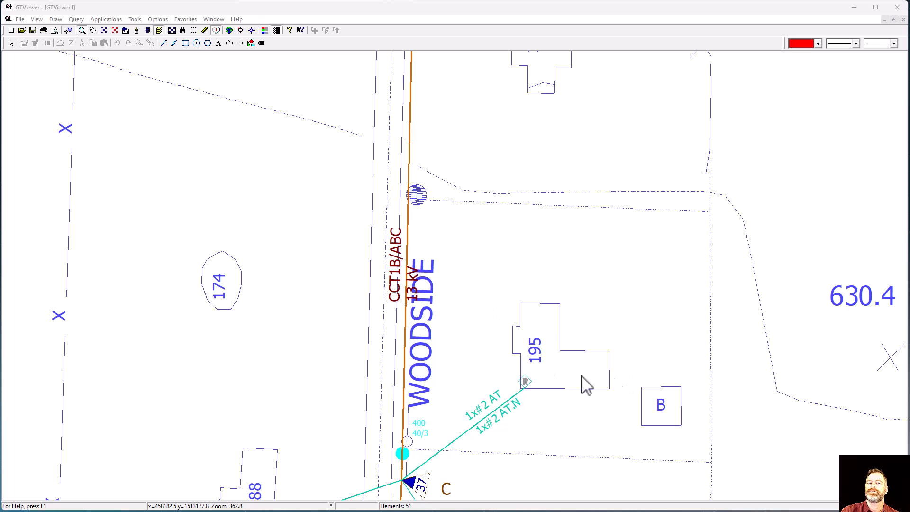
Follow the primary conductor down Woodside Drive to house 277 and examine how the dynamic labels reposition with the view
middle_click(517, 239)
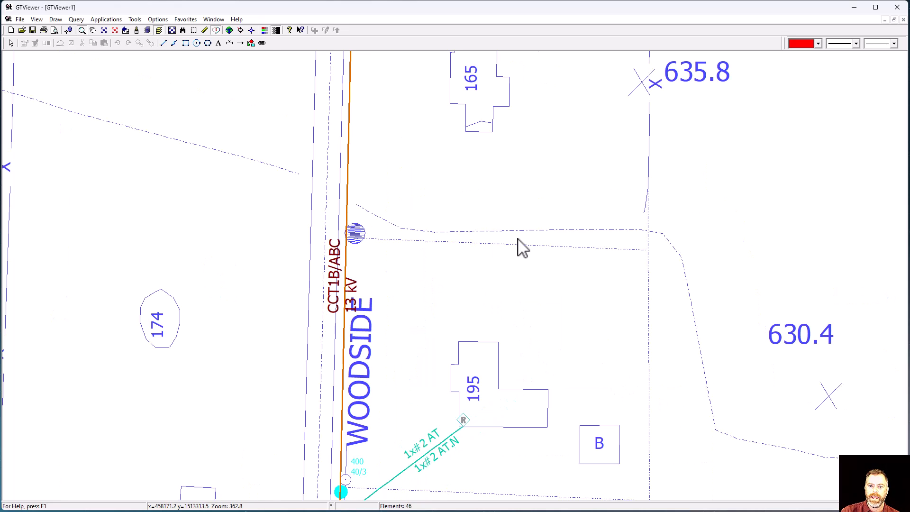
scroll(512, 261, "down", 10)
scroll(512, 362, "down", 5)
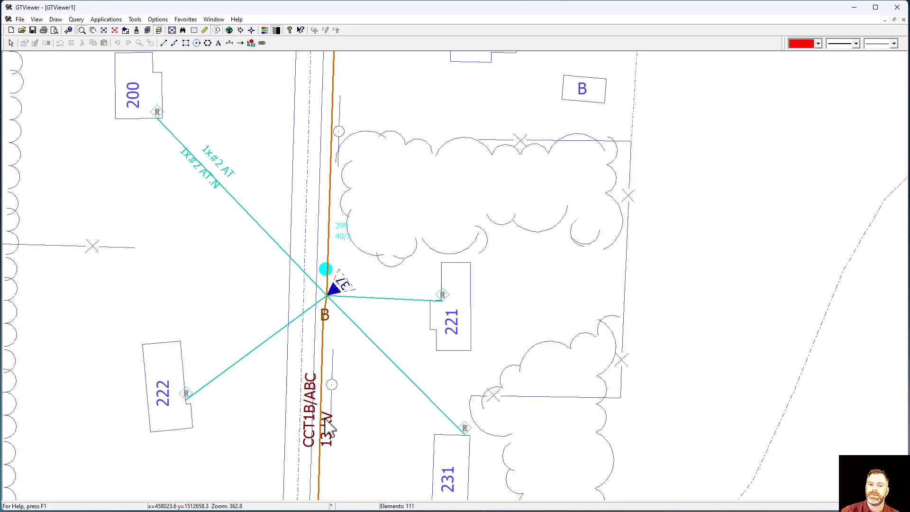
scroll(341, 420, "down", 5)
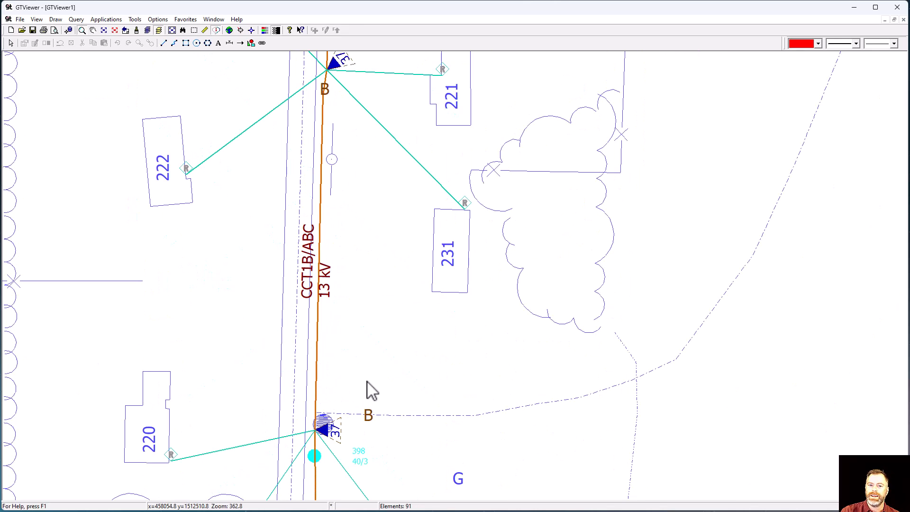
scroll(331, 269, "down", 3)
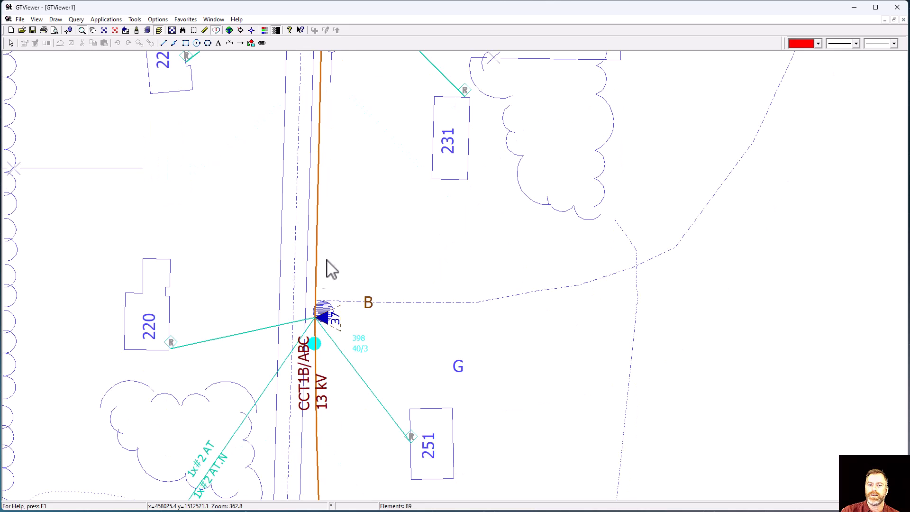
scroll(370, 236, "down", 12)
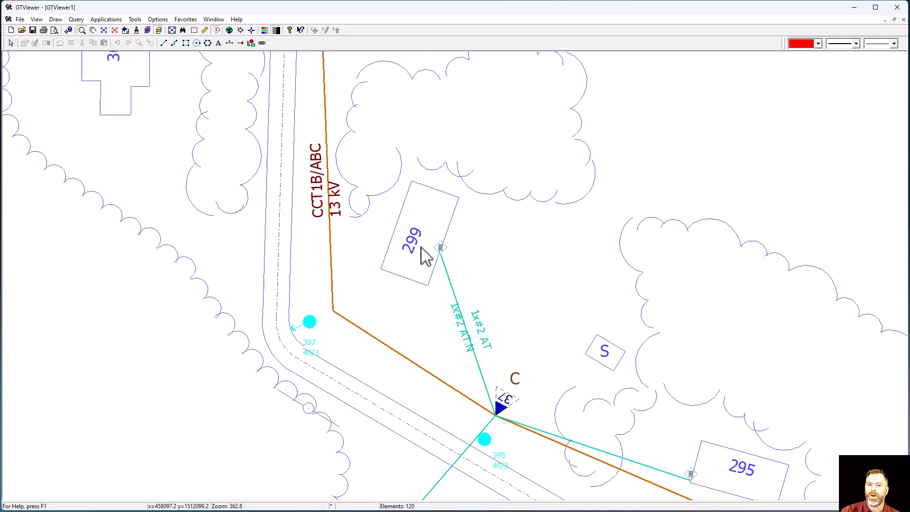
scroll(424, 254, "down", 3)
key("Right")
key("Down")
key("Right")
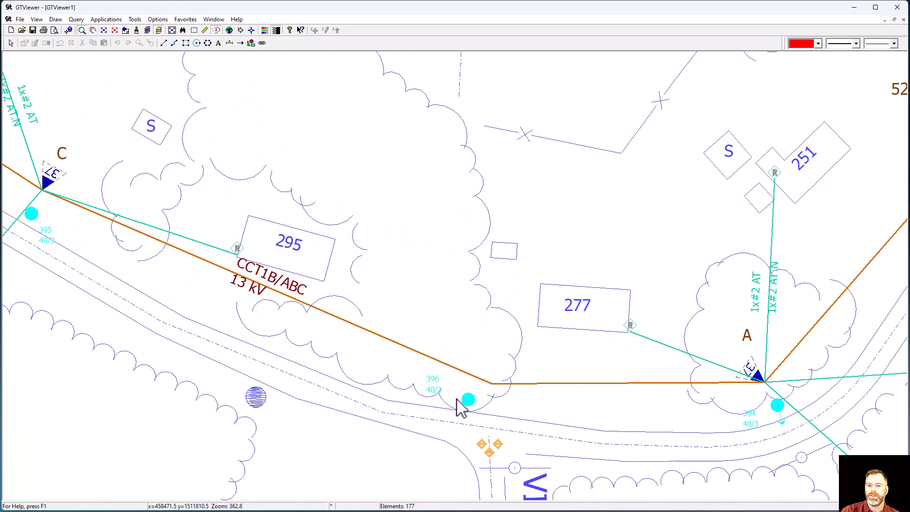
key("Right")
key("Down")
key("Right")
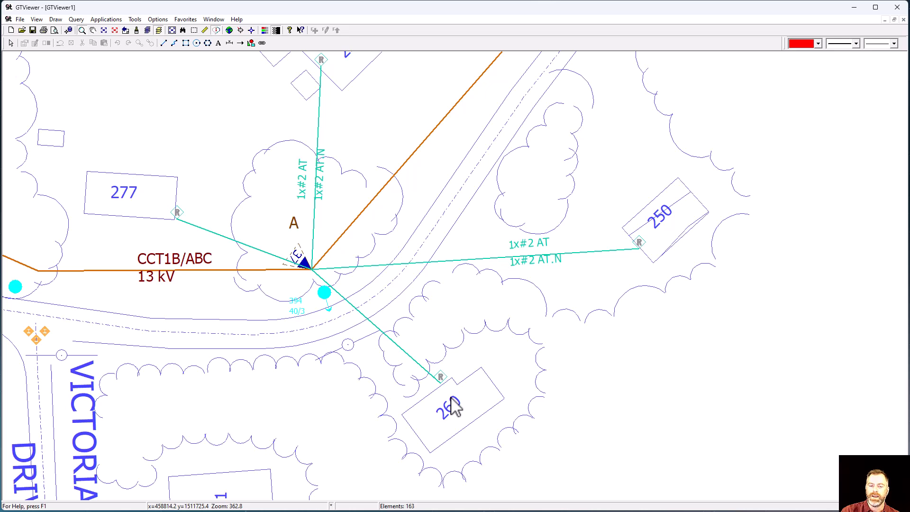
Examine the circuit, phase and voltage labels on the primary conductors along Hartside and up Taylor Road
key("Right")
key("Up")
key("Right")
key("Up")
key("Up")
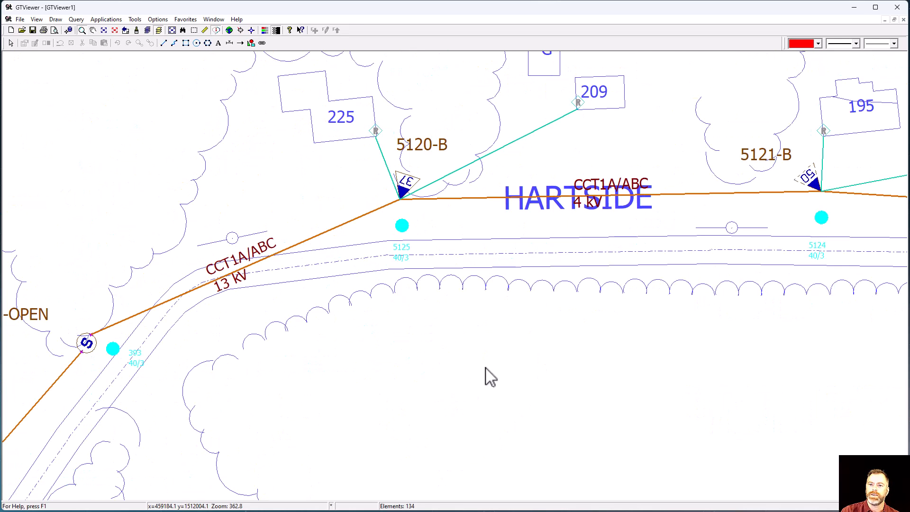
key("Right")
key("Right")
key("Right")
key("Right")
key("Right")
key("Down")
key("Down")
key("Down")
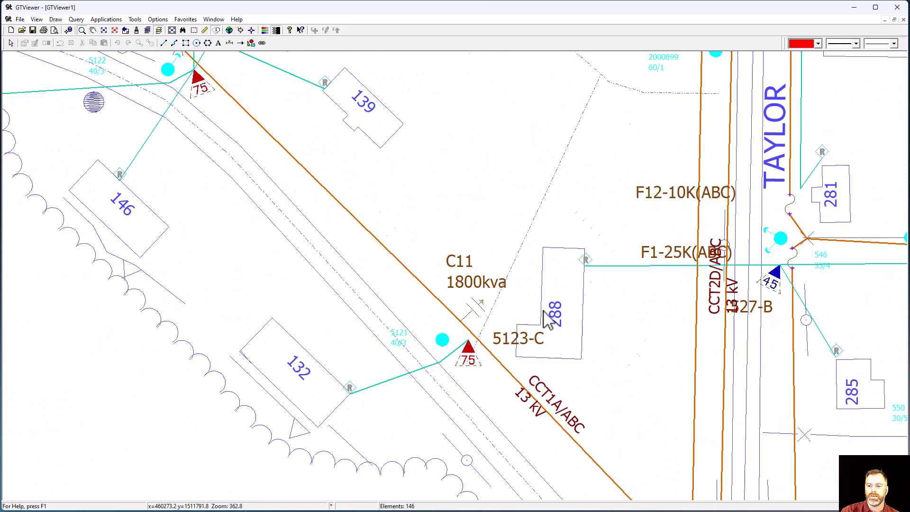
key("Right")
key("Right")
key("Right")
key("Up")
key("Up")
key("Up")
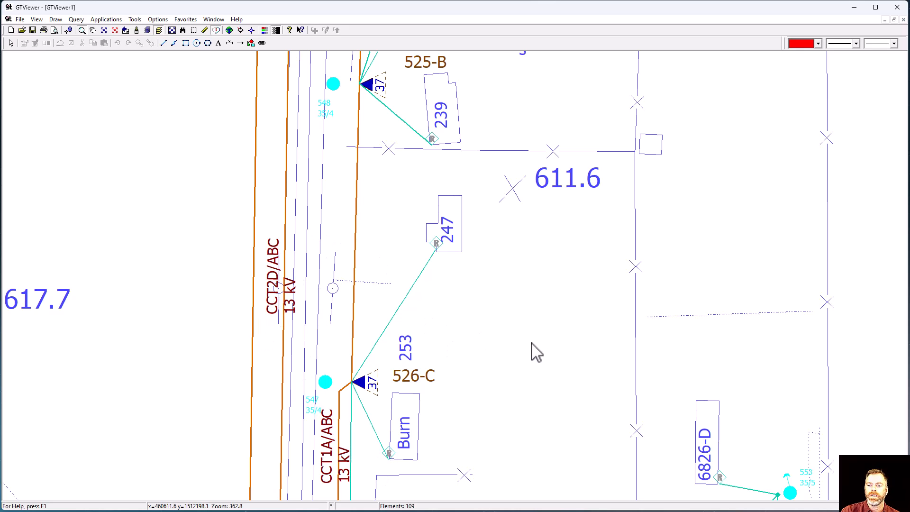
Gray out the map around the substation off Taylor Road to emphasize the dynamic conductor labels
scroll(376, 284, "down", 2)
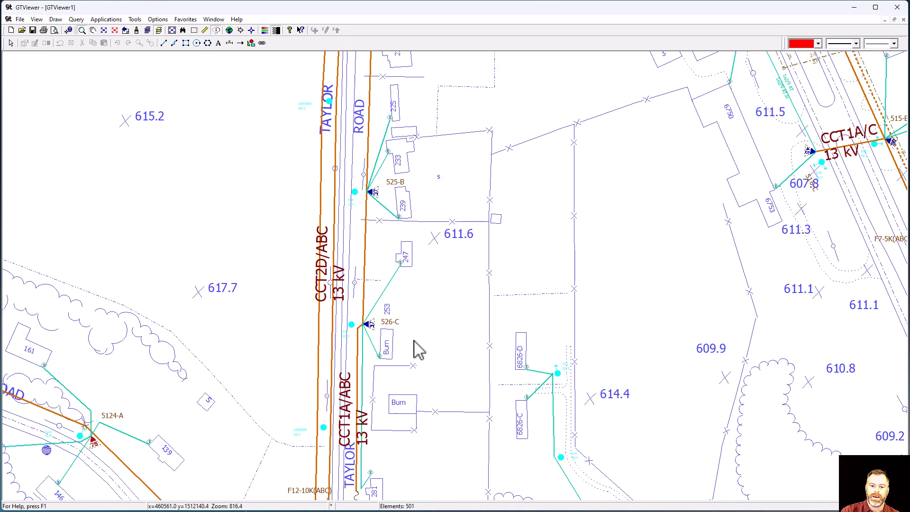
key("Up")
key("Up")
key("Up")
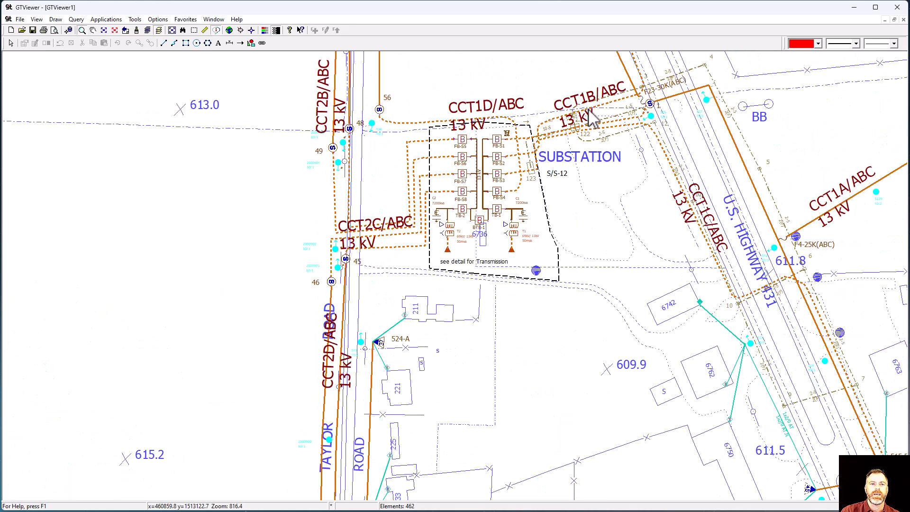
left_click(265, 31)
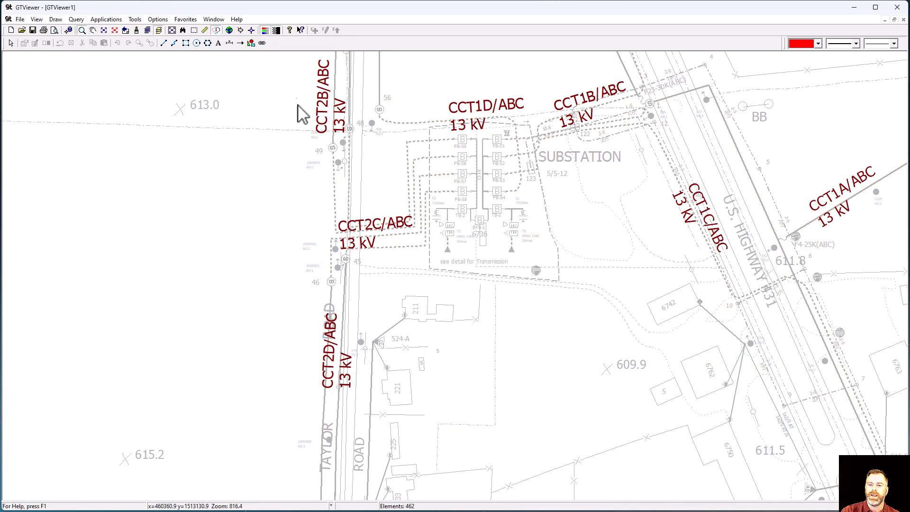
Restore the map's full colors by turning off the gray-out, and fit the whole map in view
scroll(455, 406, "down", 6)
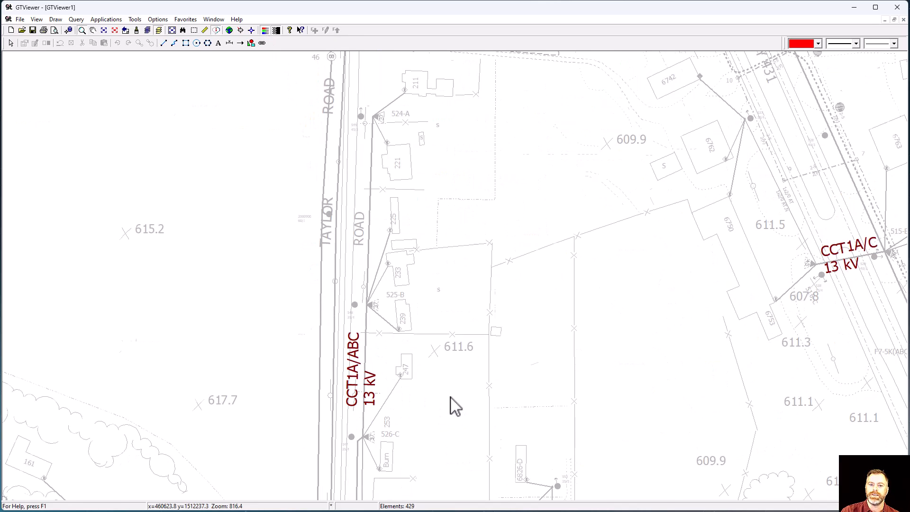
scroll(455, 407, "down", 2)
scroll(454, 406, "left", 9)
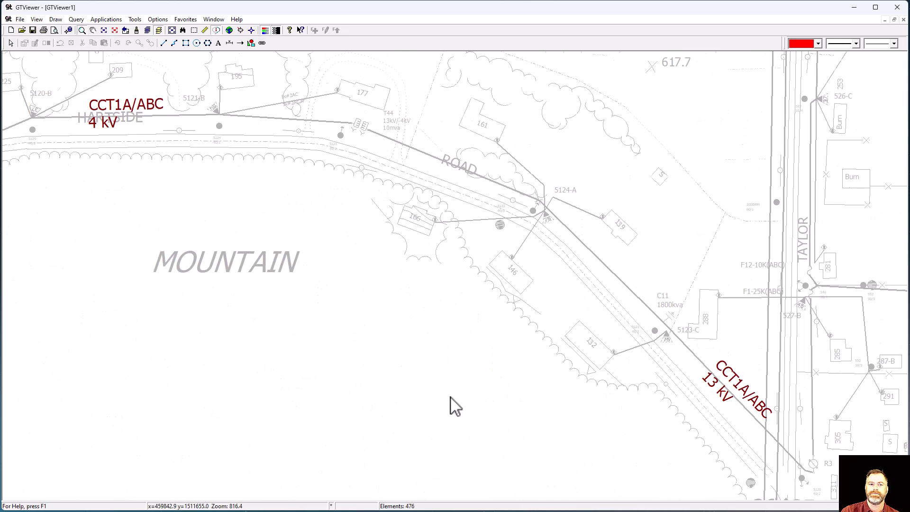
scroll(454, 406, "left", 10)
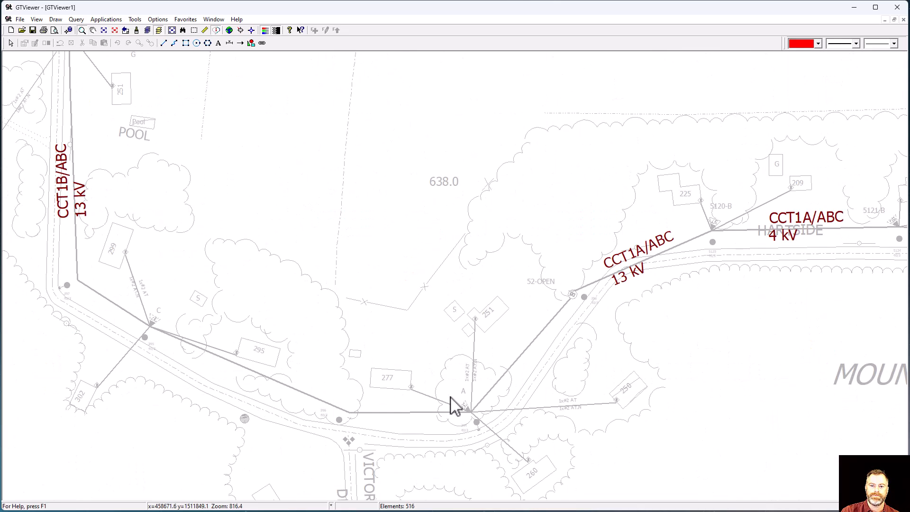
scroll(451, 400, "left", 5)
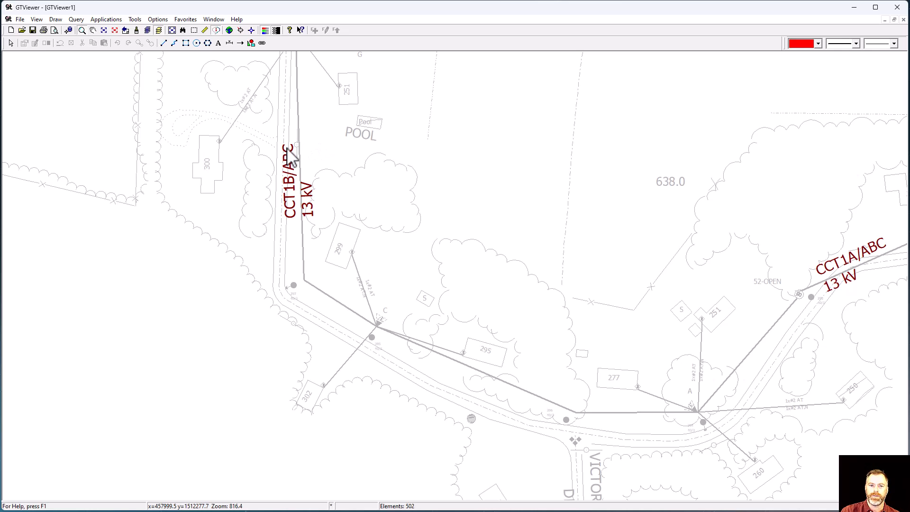
left_click(265, 32)
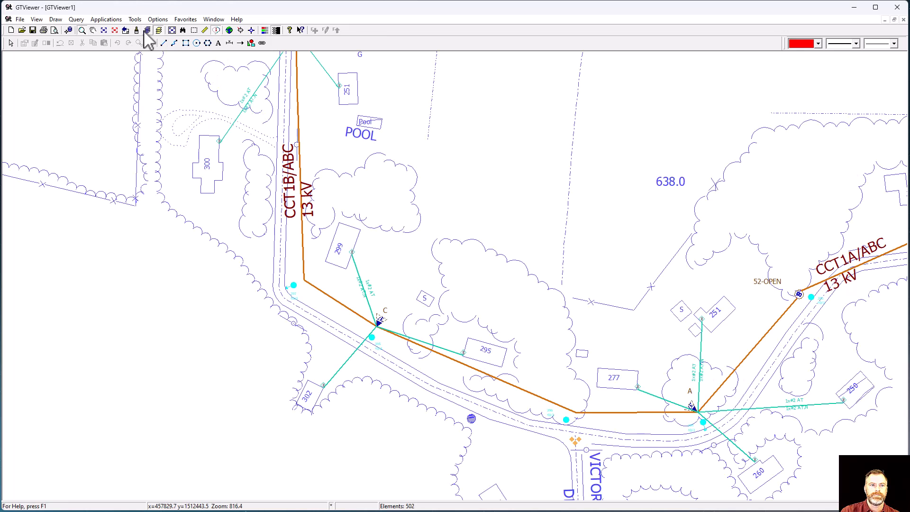
left_click(104, 30)
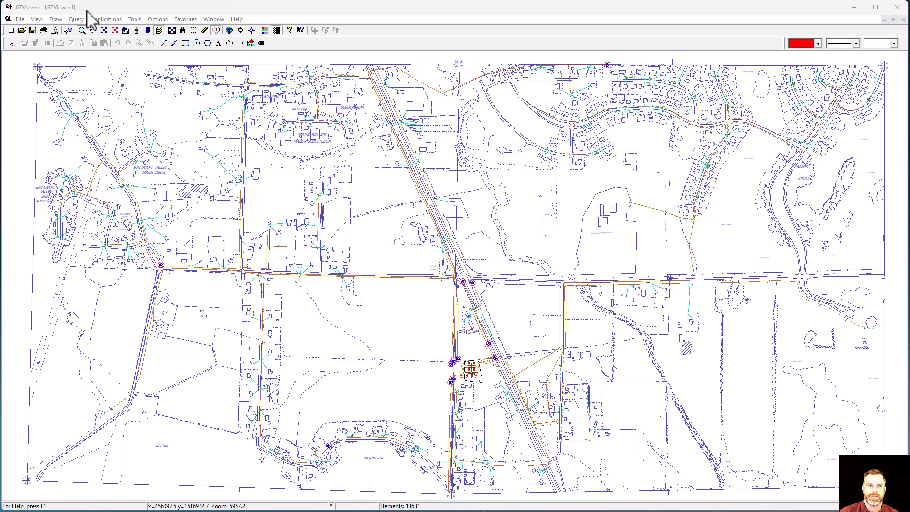
Open the Dynamic Graphics settings and display the properties of the Cond1 action, Primary Conductor labels (close)
left_click(107, 20)
left_click(109, 21)
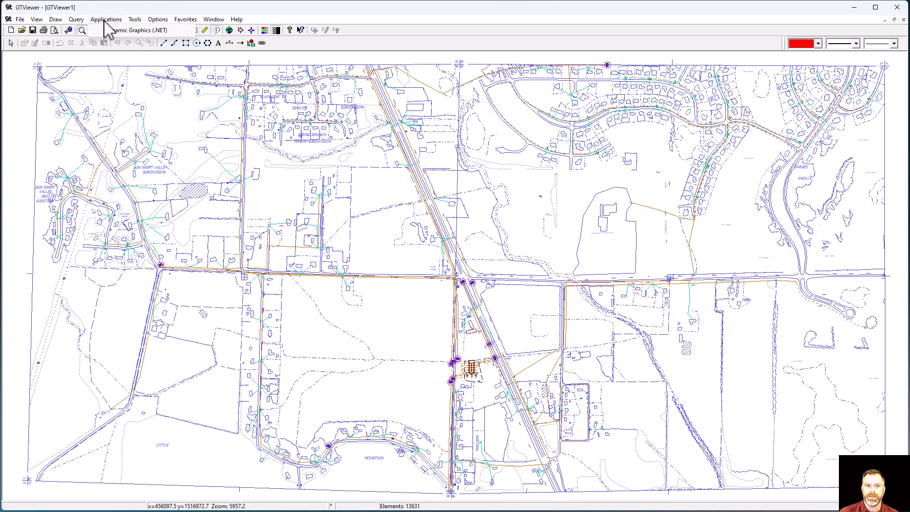
left_click(120, 33)
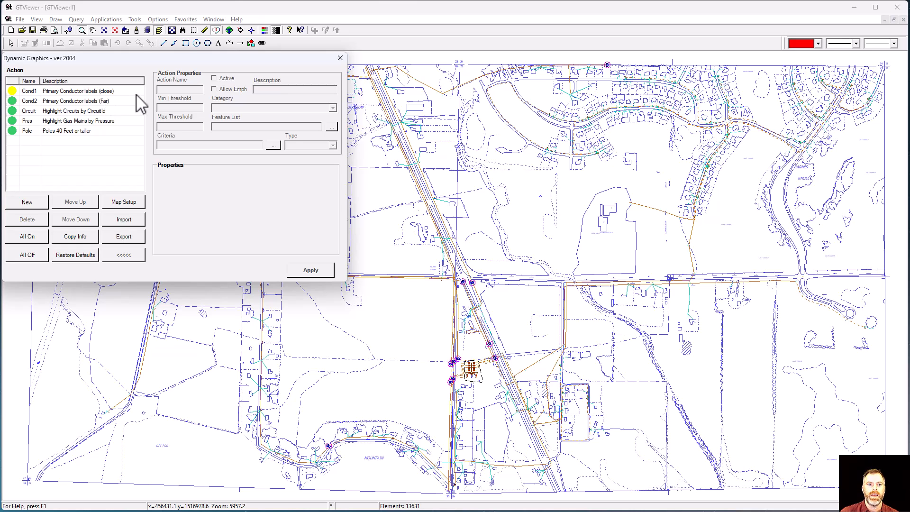
left_click(63, 91)
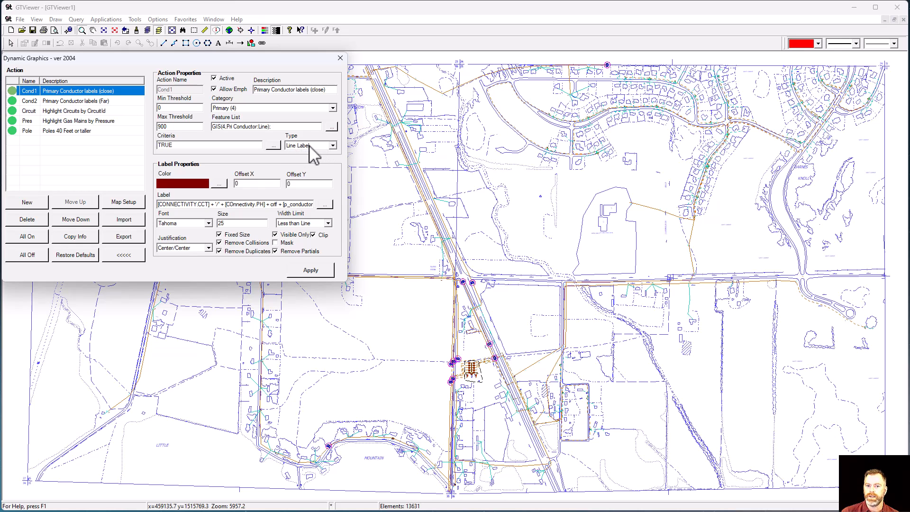
Examine the Cond1 action's type choices, label expression and width limit choices without changing them
left_click(333, 145)
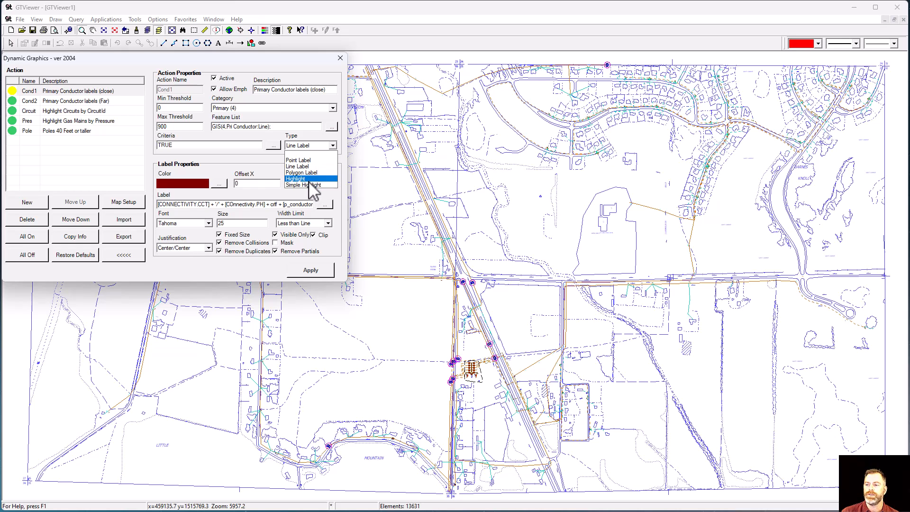
left_click(317, 143)
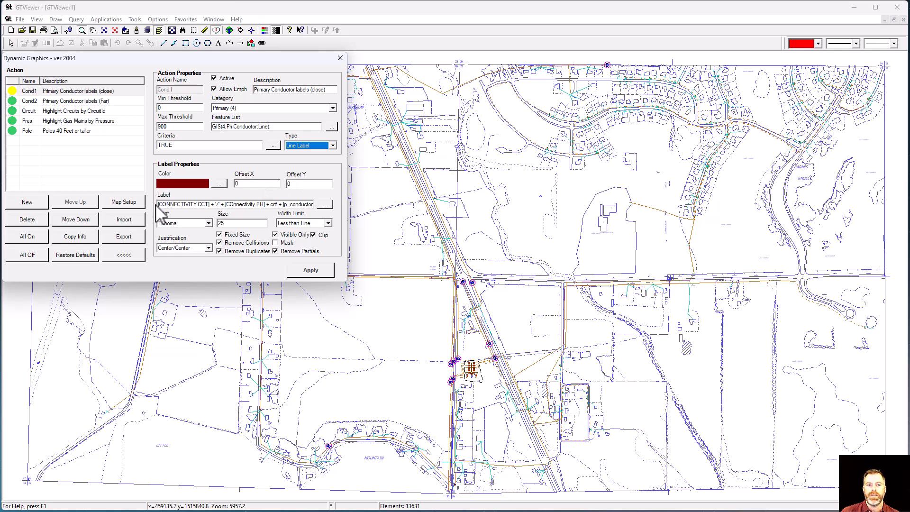
left_click(326, 204)
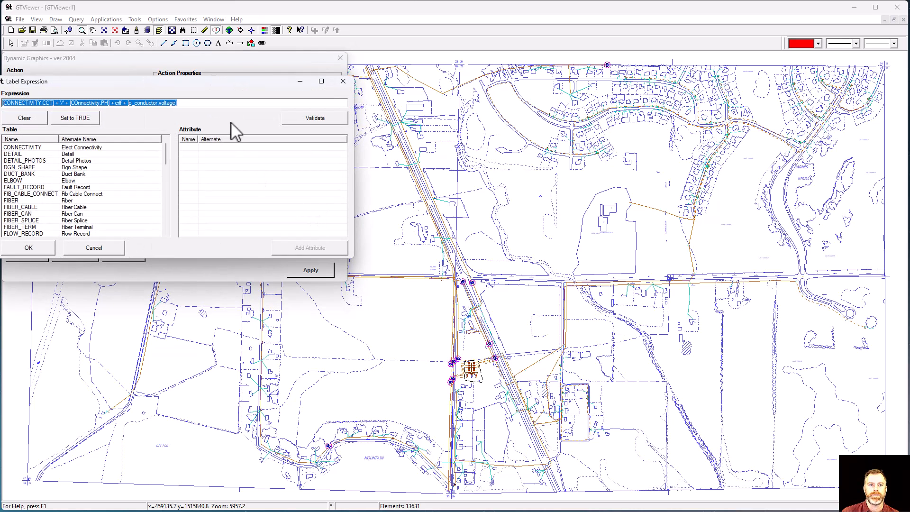
left_click(194, 103)
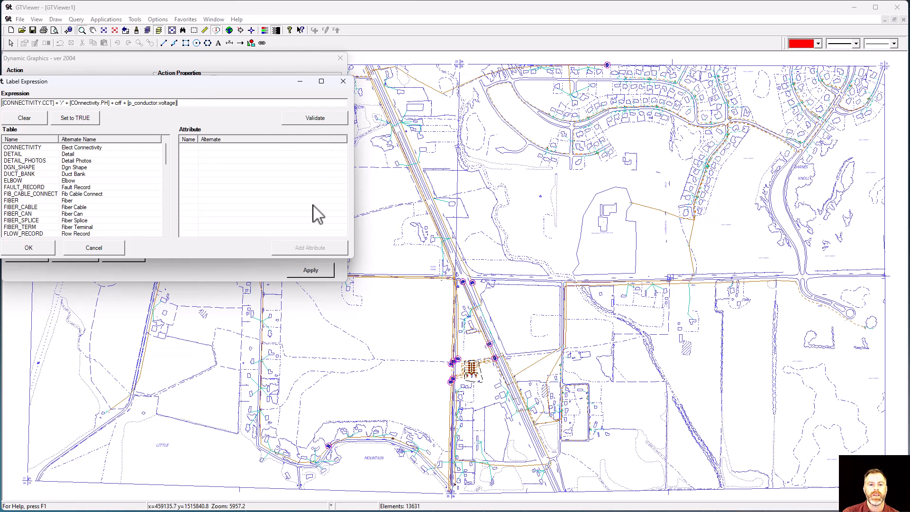
left_click(28, 246)
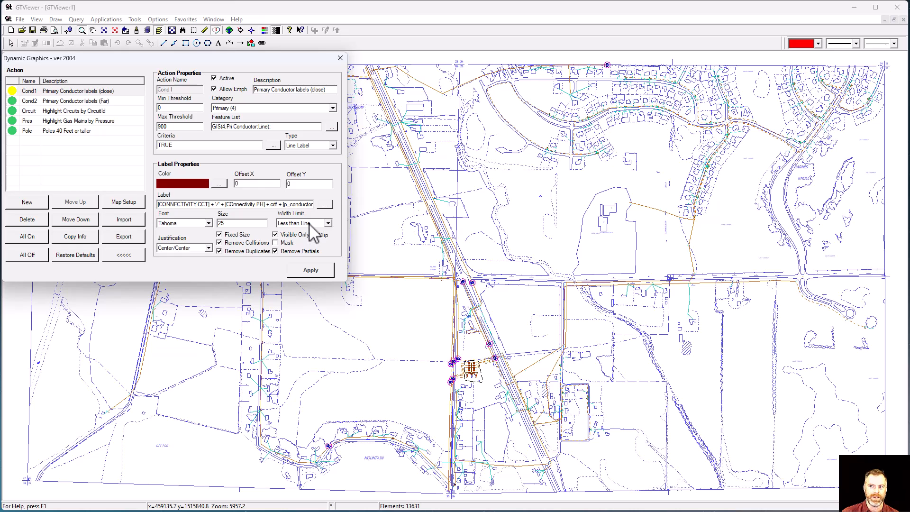
left_click(327, 224)
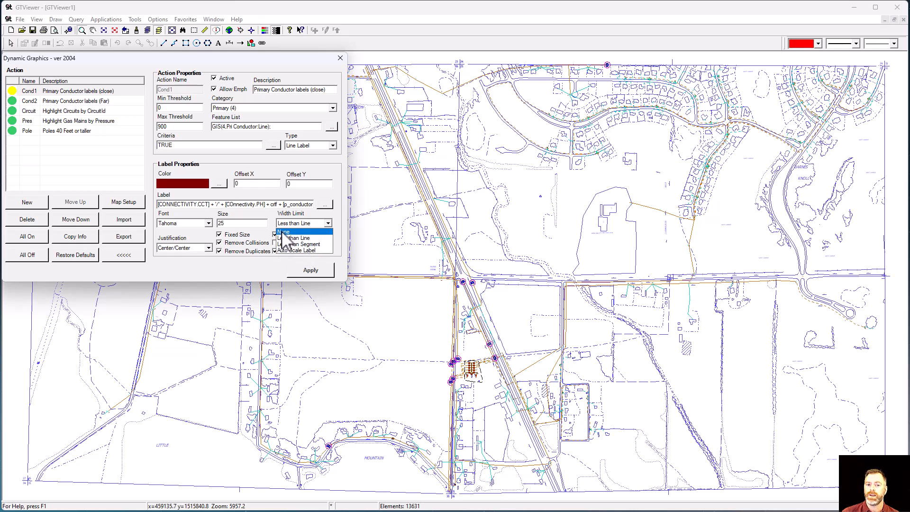
left_click(260, 232)
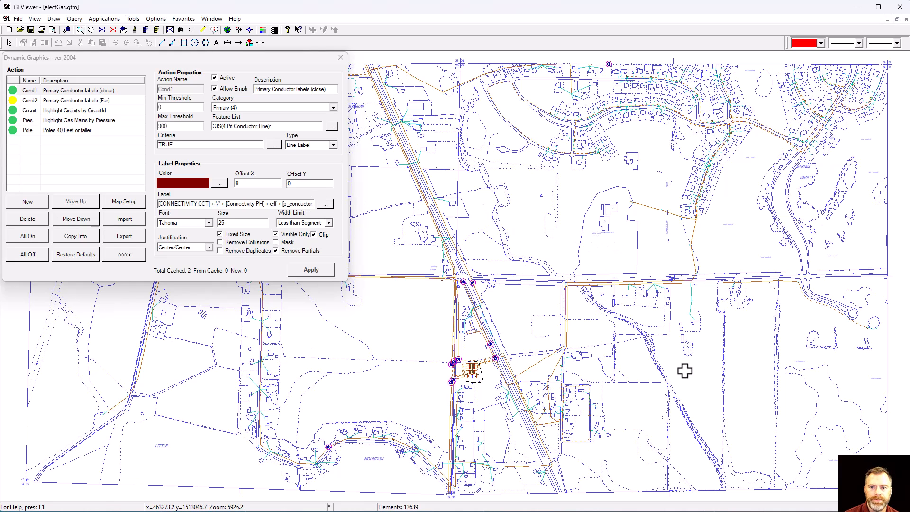
Compare the primary conductor labels near houses 220 and 256 at zoom levels on both sides of Cond1's maximum threshold
scroll(650, 342, "up", 1)
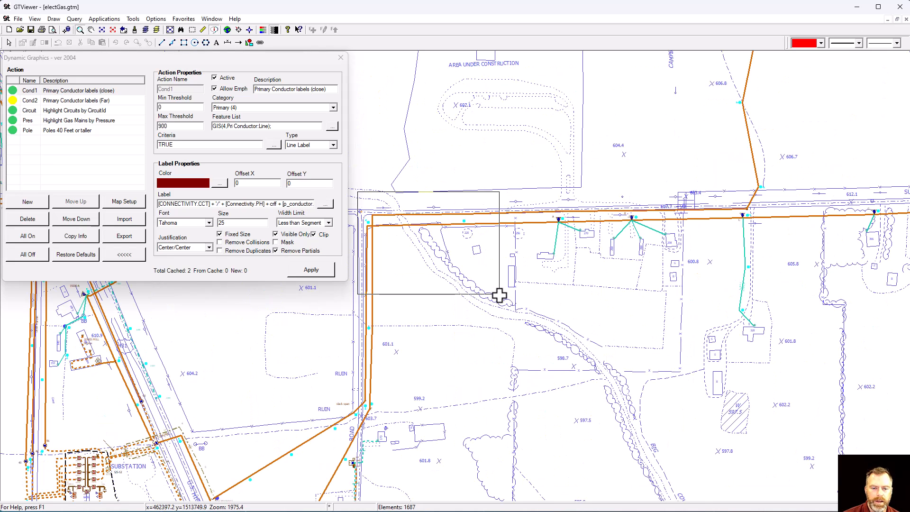
scroll(499, 295, "up", 1)
left_click_drag(398, 250, 600, 278)
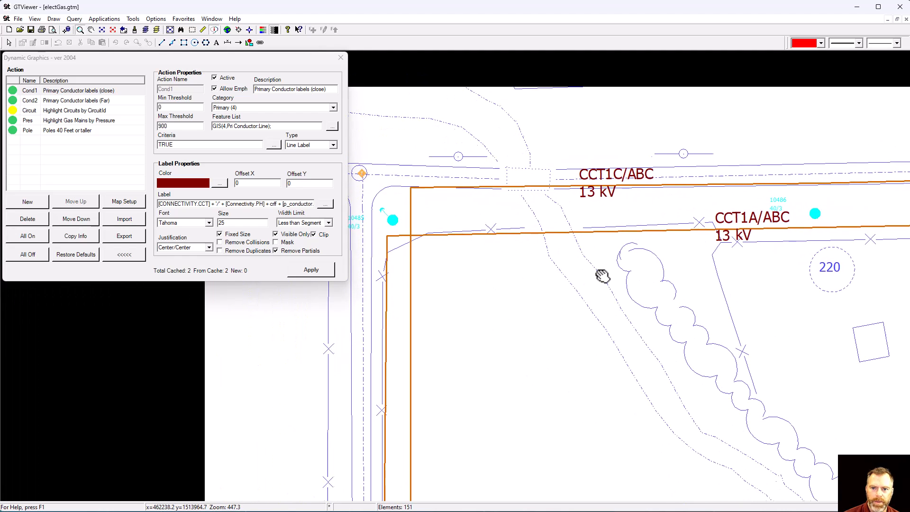
left_click_drag(512, 304, 548, 268)
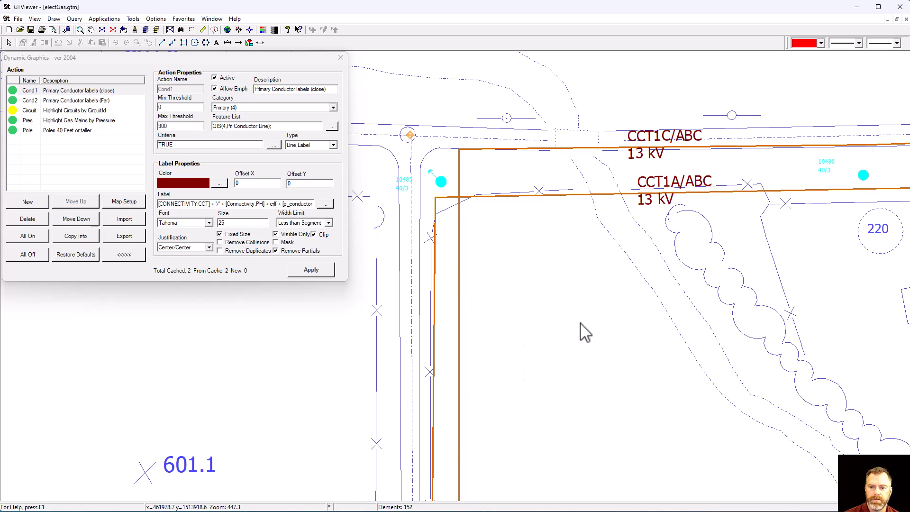
scroll(579, 330, "down", 1)
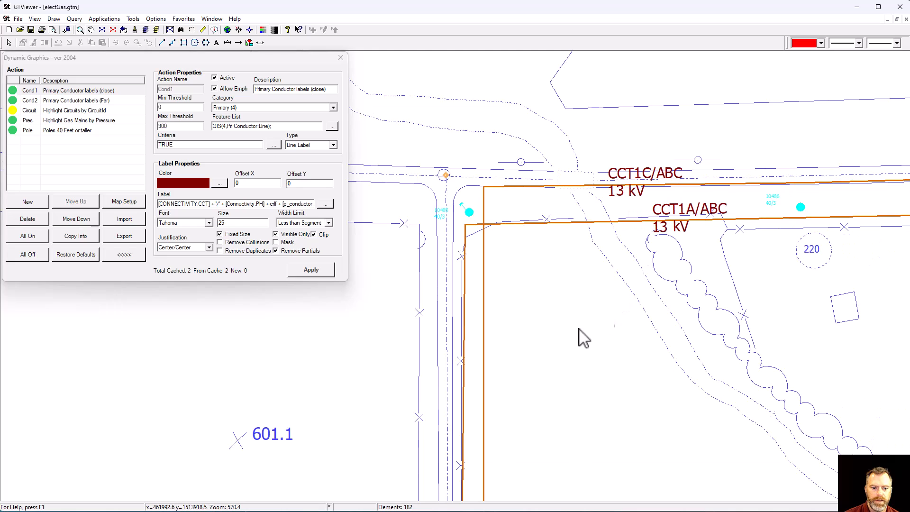
scroll(547, 365, "down", 3)
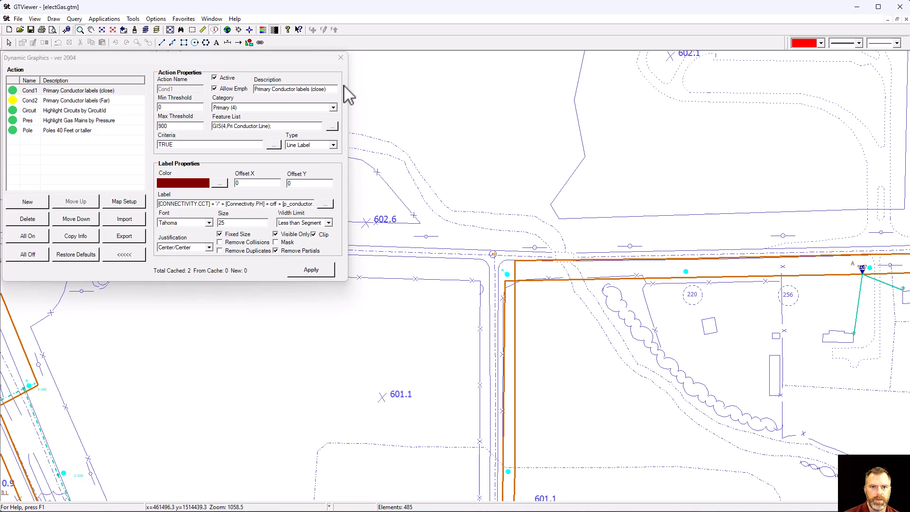
left_click_drag(368, 62, 877, 483)
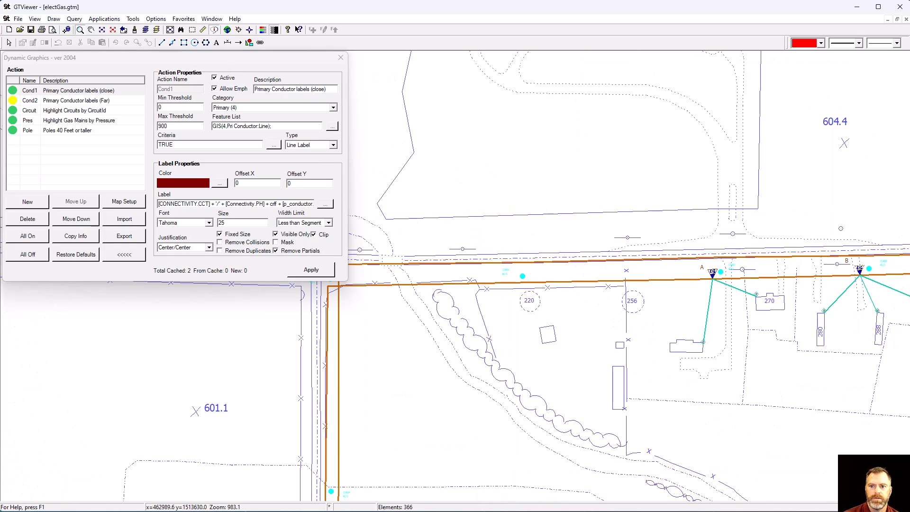
left_click_drag(407, 133, 831, 446)
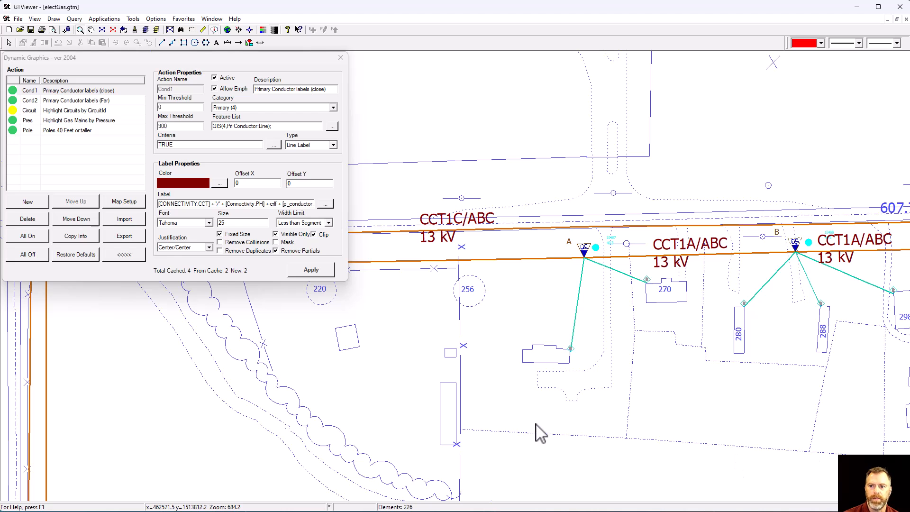
left_click_drag(376, 314, 648, 313)
left_click_drag(465, 354, 638, 294)
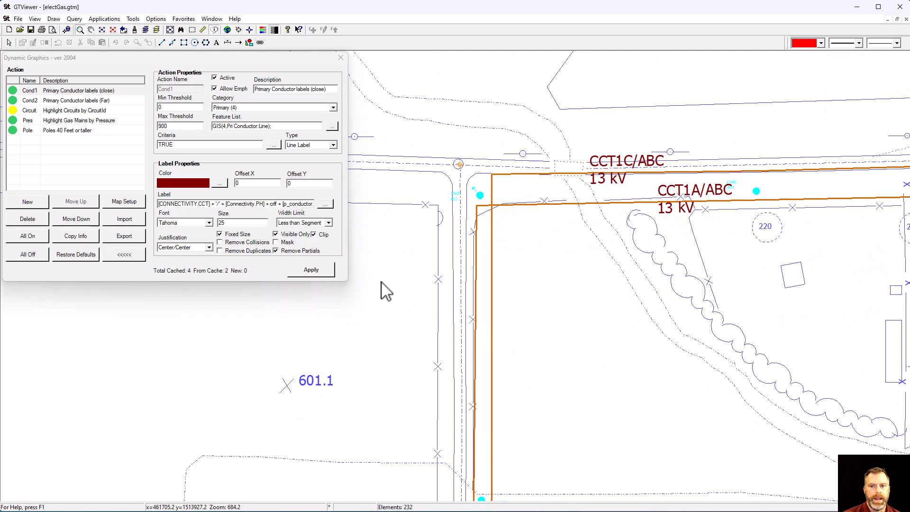
Set the Cond1 action's maximum threshold to 2000 and apply the change to the map
left_click(166, 126)
type("2000")
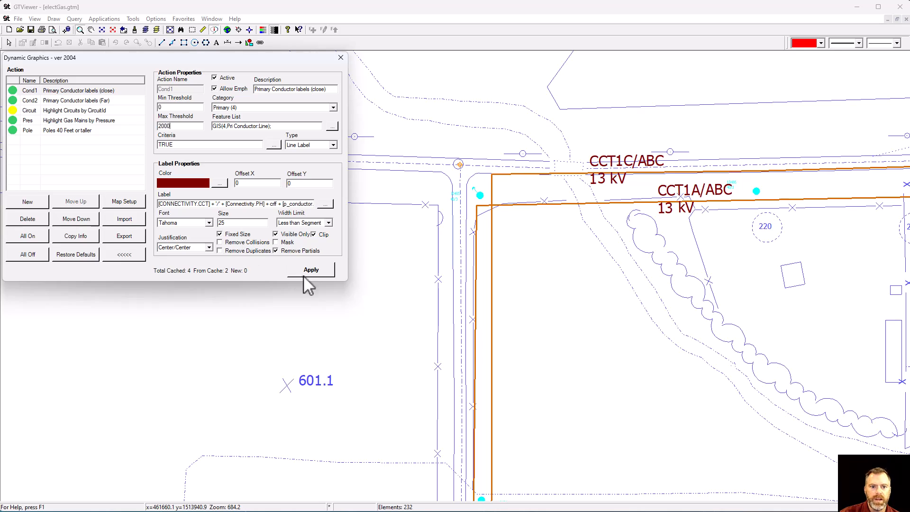
scroll(576, 334, "down", 3)
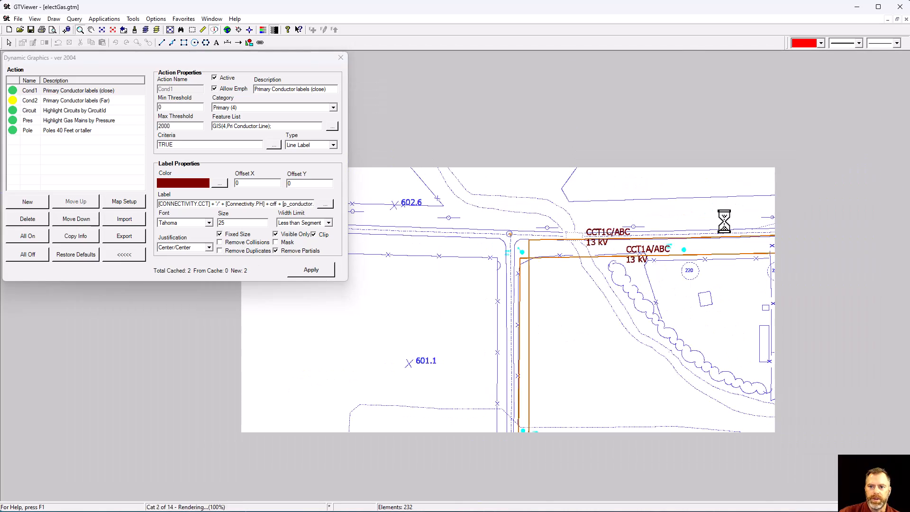
Examine the conductor labels between the substation and Sutton Road at farther zoom levels for overlaps
scroll(595, 350, "down", 1)
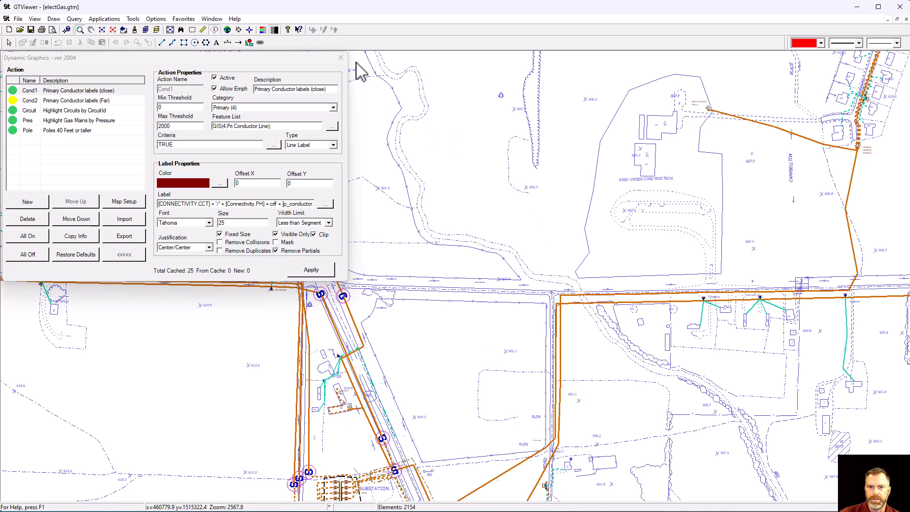
left_click_drag(363, 60, 879, 486)
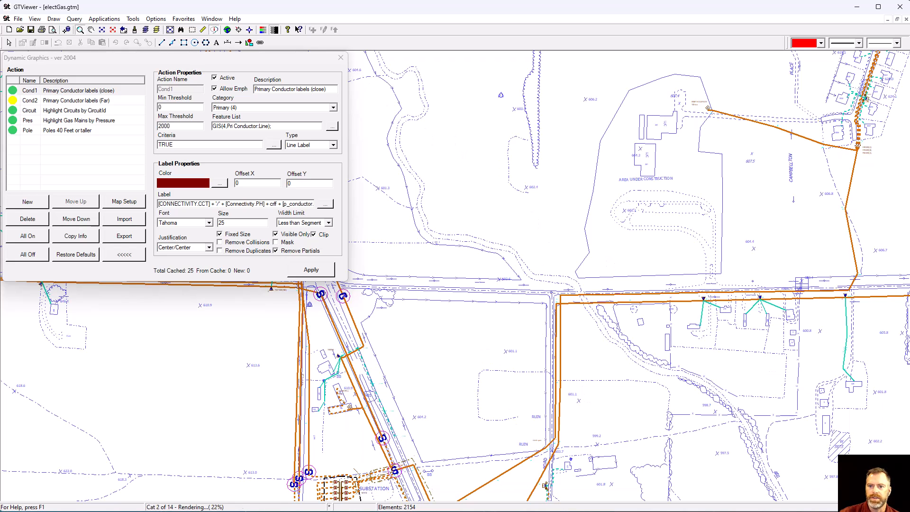
left_click_drag(359, 79, 894, 487)
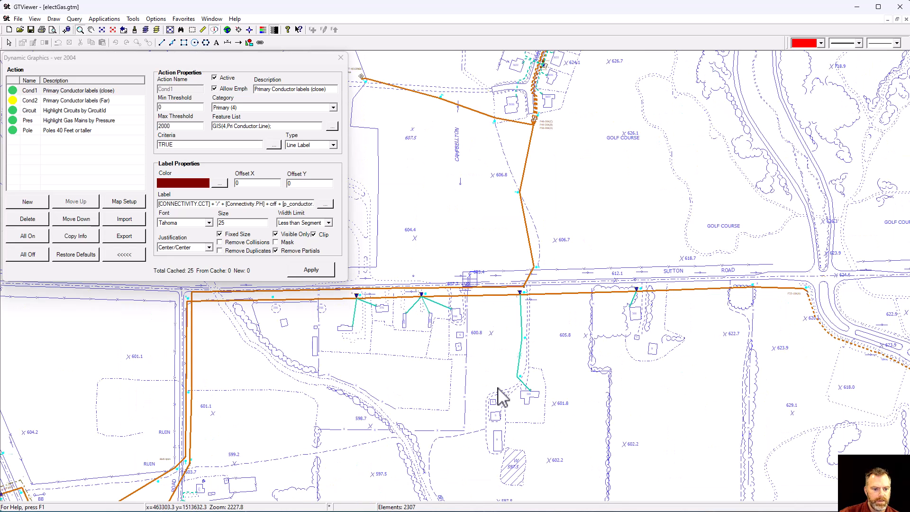
left_click_drag(361, 75, 872, 464)
left_click_drag(245, 365, 564, 355)
mouse_move(400, 396)
left_mouse_down()
mouse_move(535, 339)
mouse_move(538, 350)
left_mouse_up()
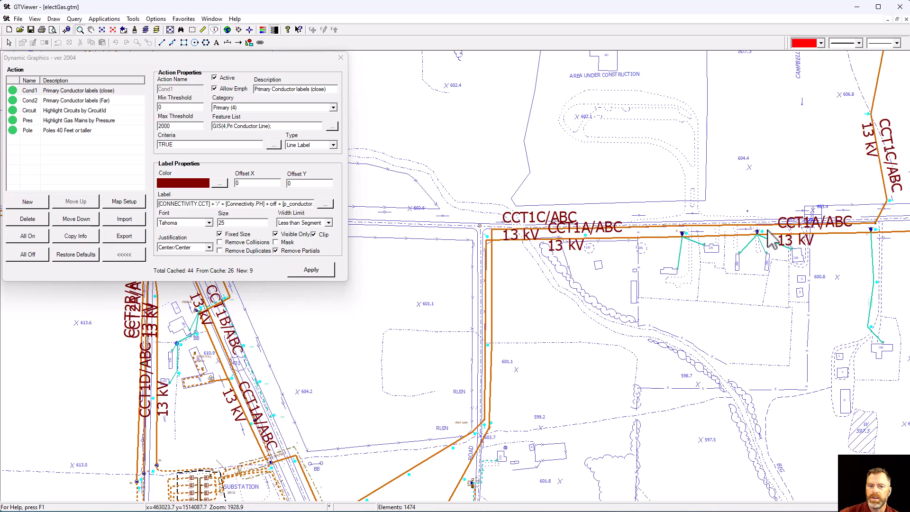
Turn on Remove Collisions for the Cond1 labels, apply it, and check the road corner near house 220 up close and farther out
left_click(220, 242)
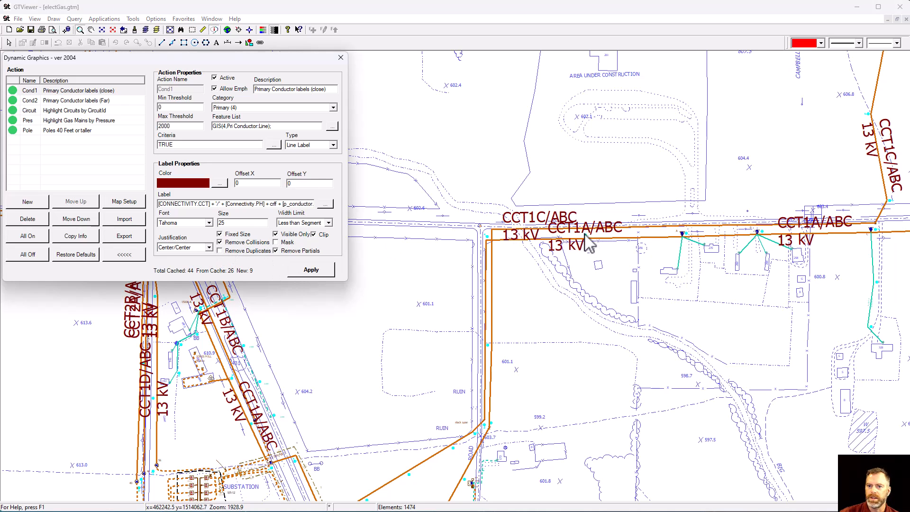
left_click(311, 270)
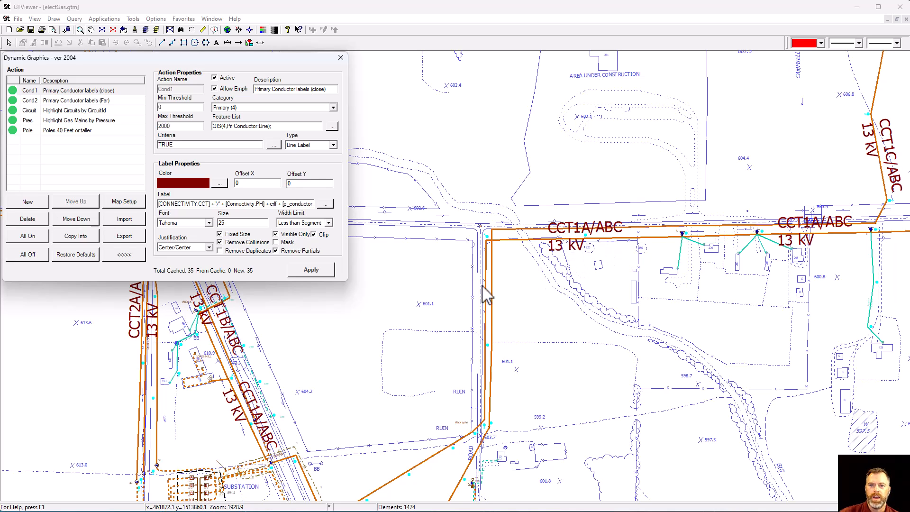
scroll(540, 246, "up", 4)
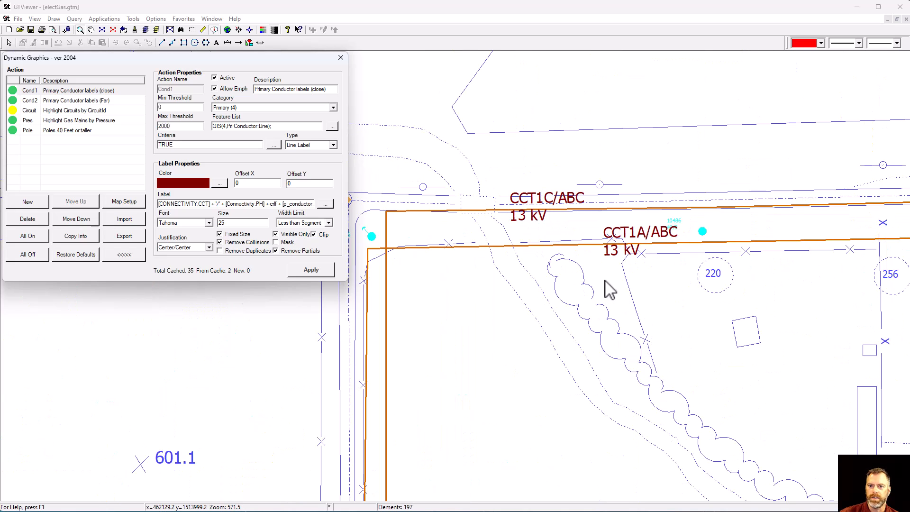
scroll(604, 270, "down", 4)
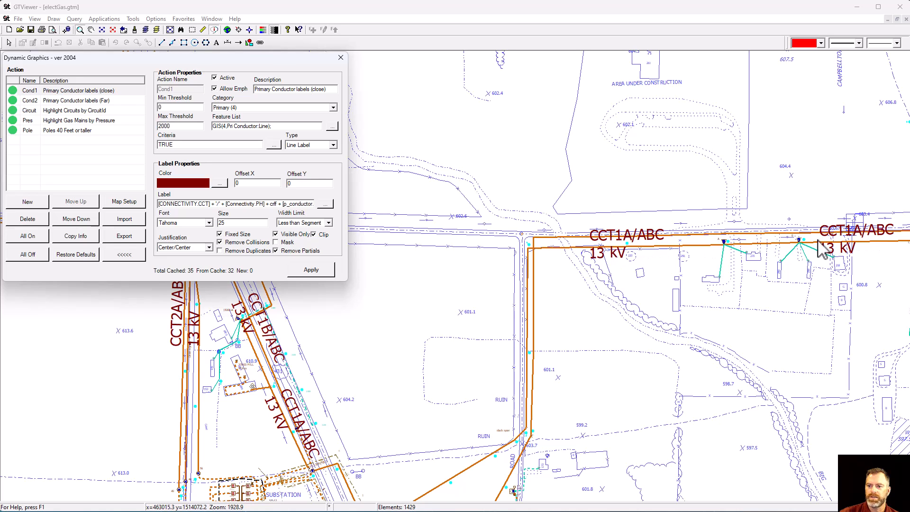
Turn on Remove Duplicates for the Cond1 labels and apply it to the conductors along the road to Sutton
right_click(685, 253)
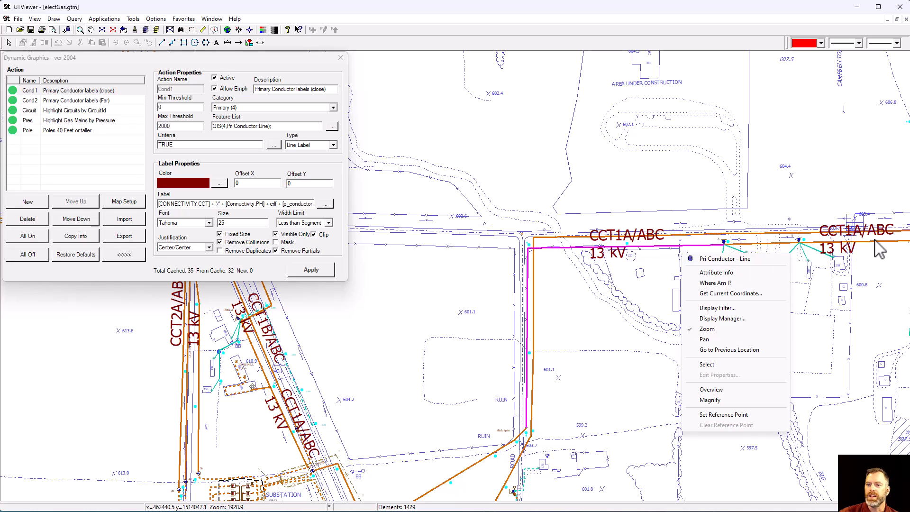
left_click(653, 279)
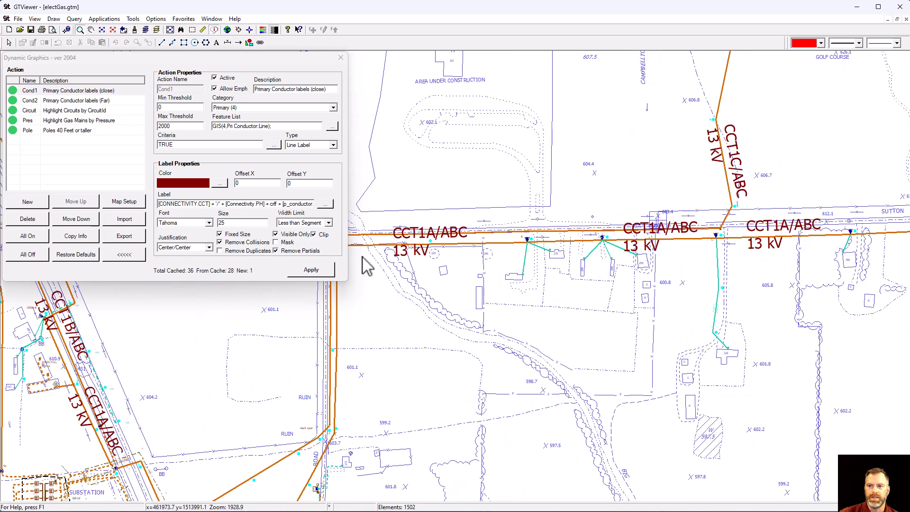
left_click(220, 250)
left_click(311, 269)
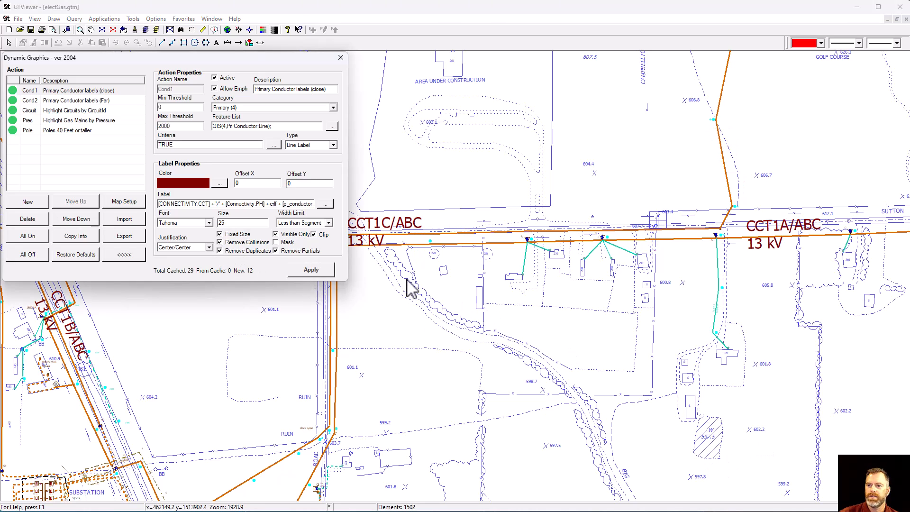
left_click_drag(384, 276, 462, 281)
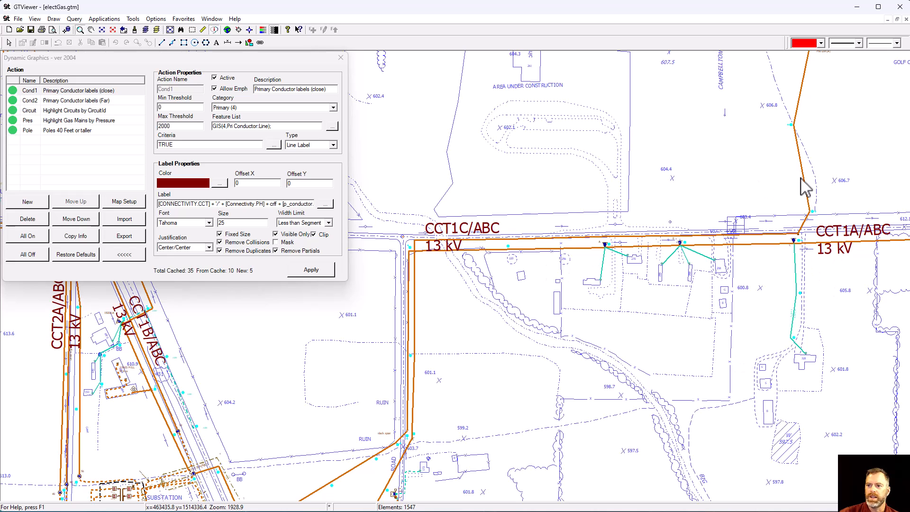
Examine the CCT1C and CCT1A labels up close, from the branch near Sutton Road back along the road to house 220
scroll(803, 185, "up", 3)
left_click_drag(634, 382, 545, 285)
scroll(734, 318, "up", 3)
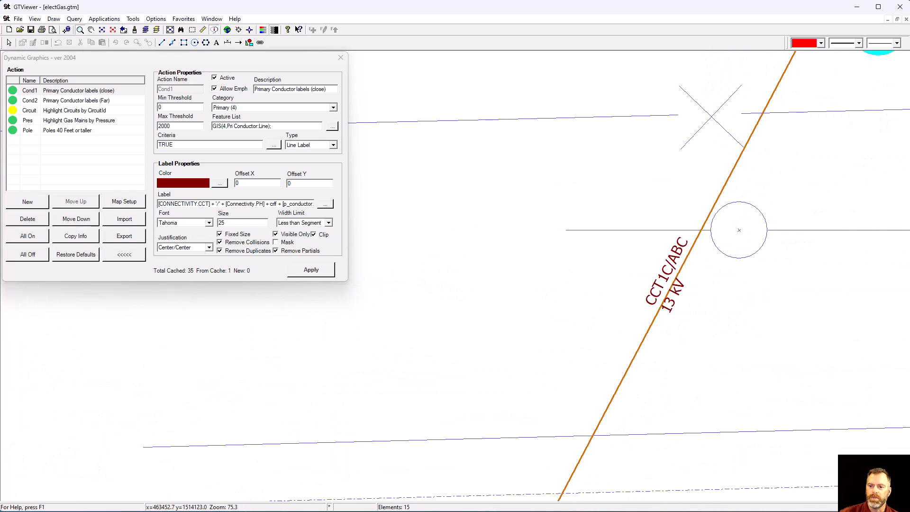
scroll(595, 434, "down", 2)
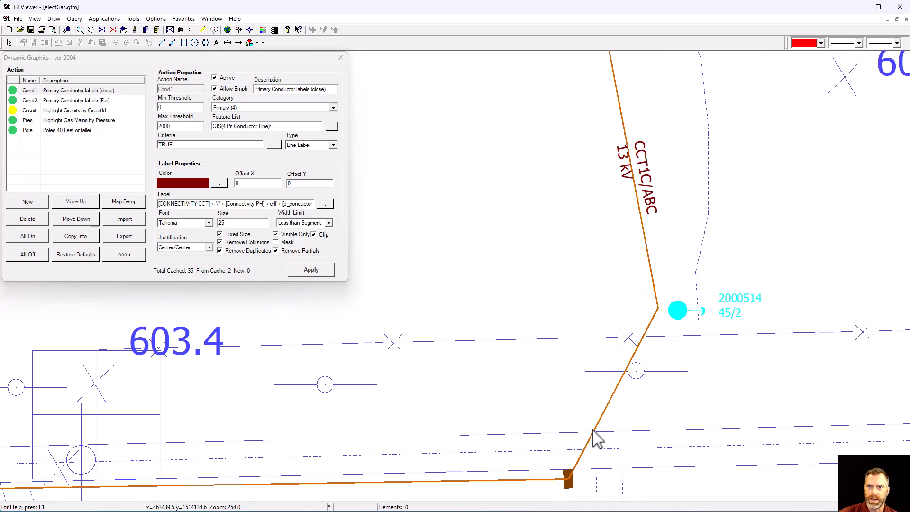
scroll(611, 364, "down", 2)
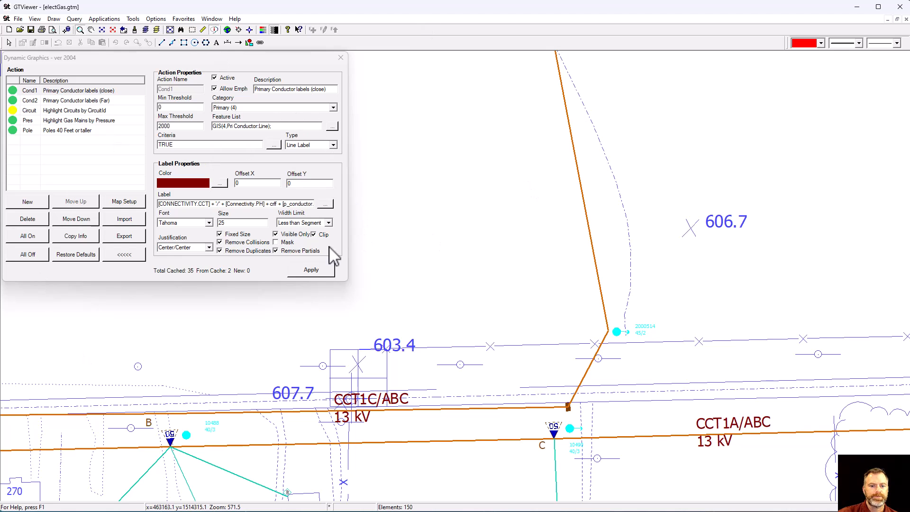
left_click_drag(177, 360, 610, 237)
left_click_drag(414, 280, 639, 260)
left_click_drag(431, 305, 692, 274)
left_click_drag(489, 296, 720, 218)
scroll(587, 258, "up", 1)
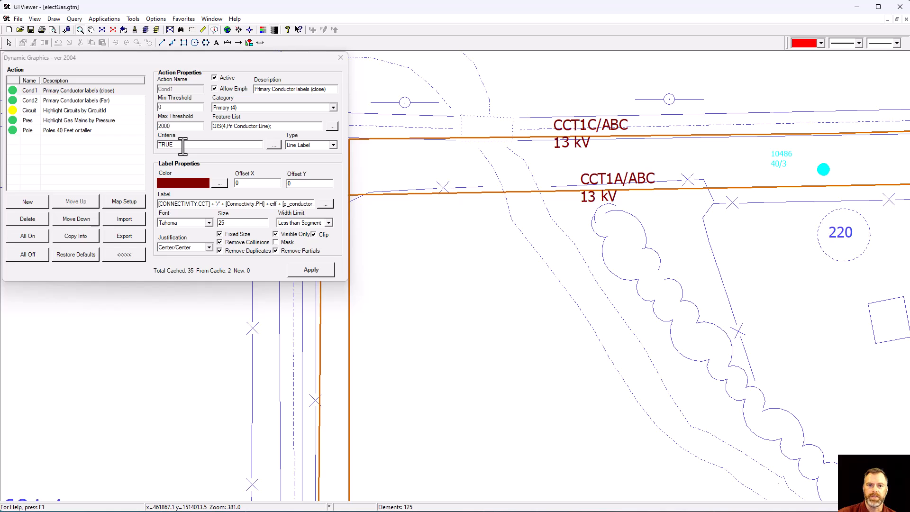
Review the label types available for the Cond1 action, keeping Line Label selected
left_click(300, 145)
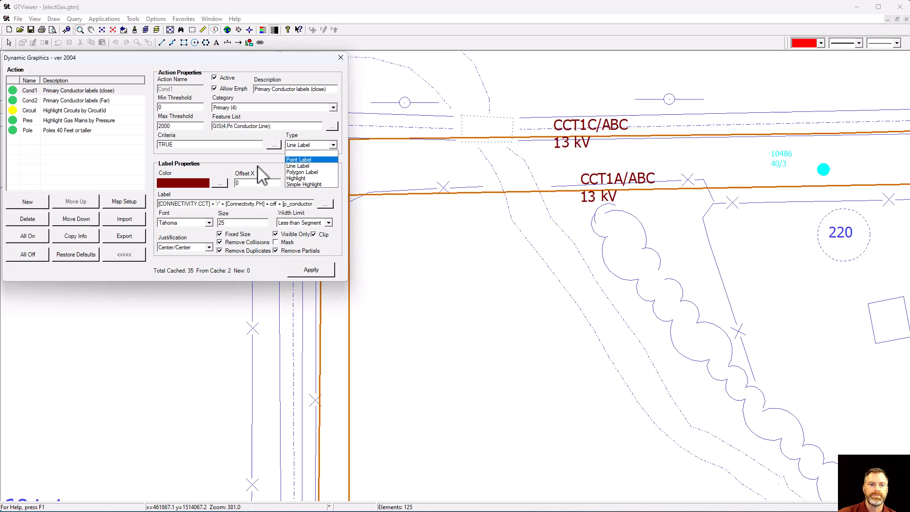
left_click(303, 166)
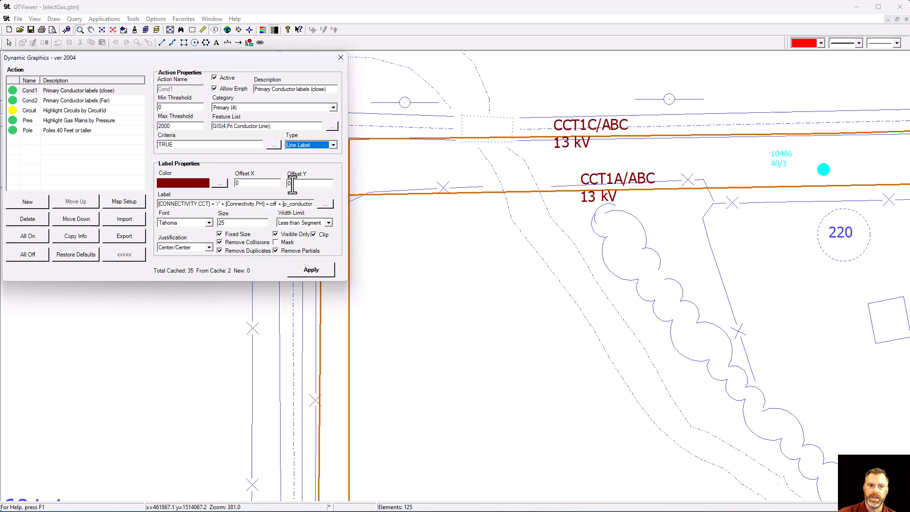
mouse_move(458, 193)
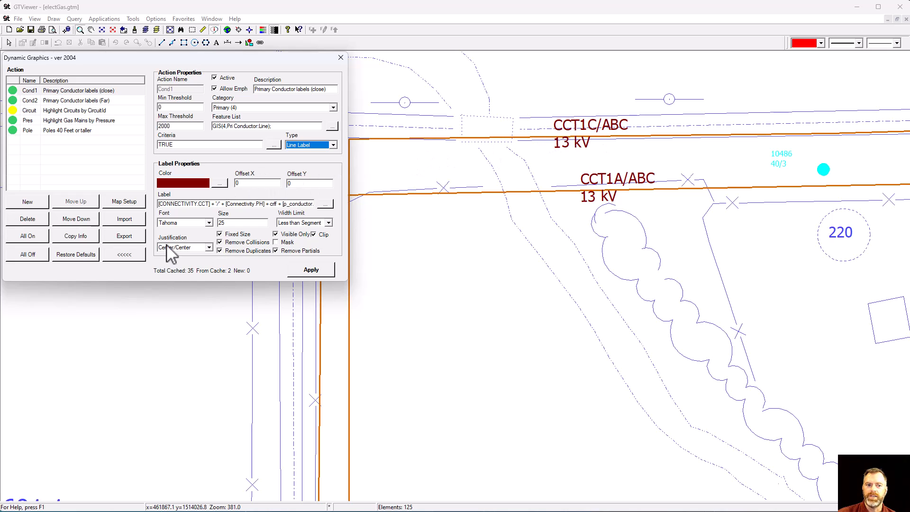
Try Upper/Left justification on the Cond1 labels and restore Center/Center, applying each setting to the map
left_click(191, 248)
left_click(182, 262)
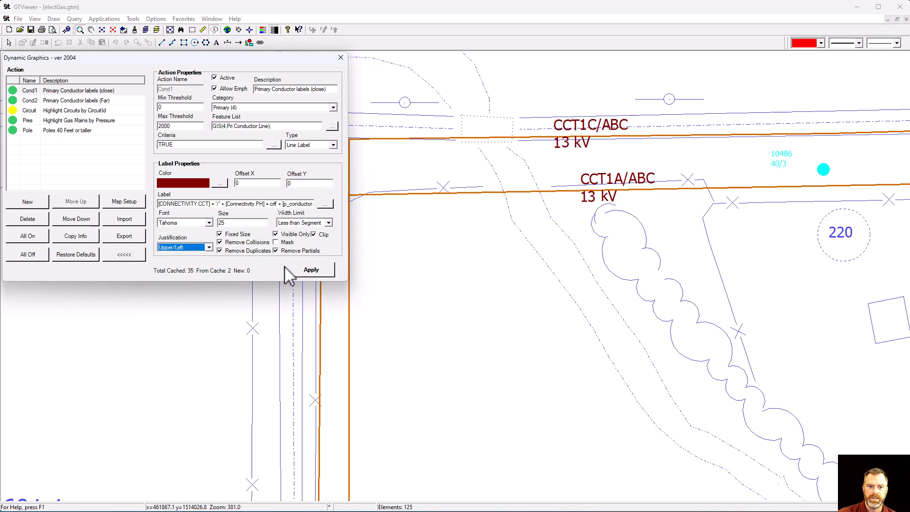
left_click(308, 270)
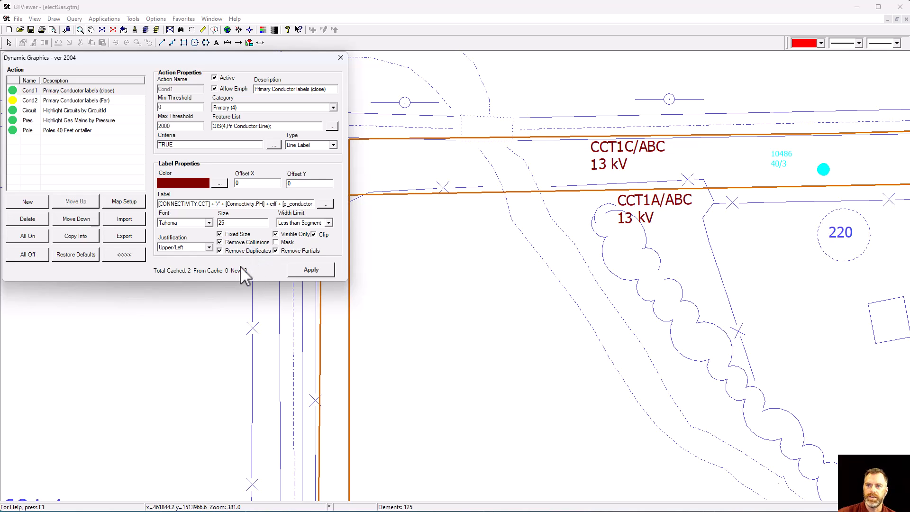
left_click(189, 247)
left_click(172, 275)
left_click(303, 269)
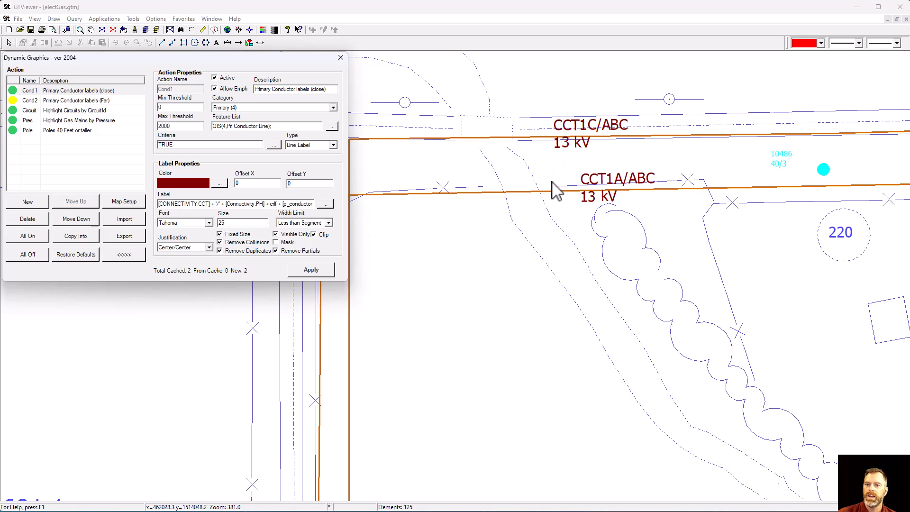
Compare the size of the fixed-size conductor labels near house 220 at close and far zoom levels
scroll(540, 189, "down", 1)
scroll(588, 180, "down", 3)
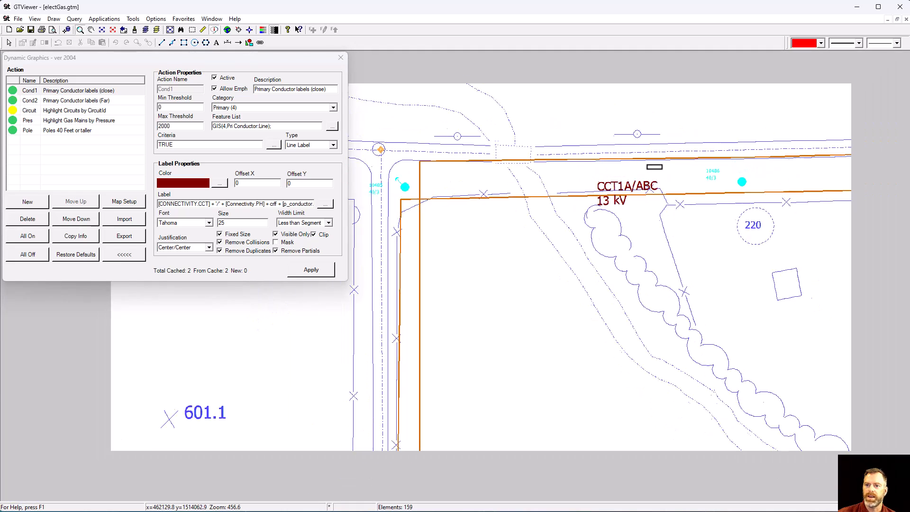
left_click_drag(631, 161, 777, 239)
left_click_drag(384, 267, 517, 339)
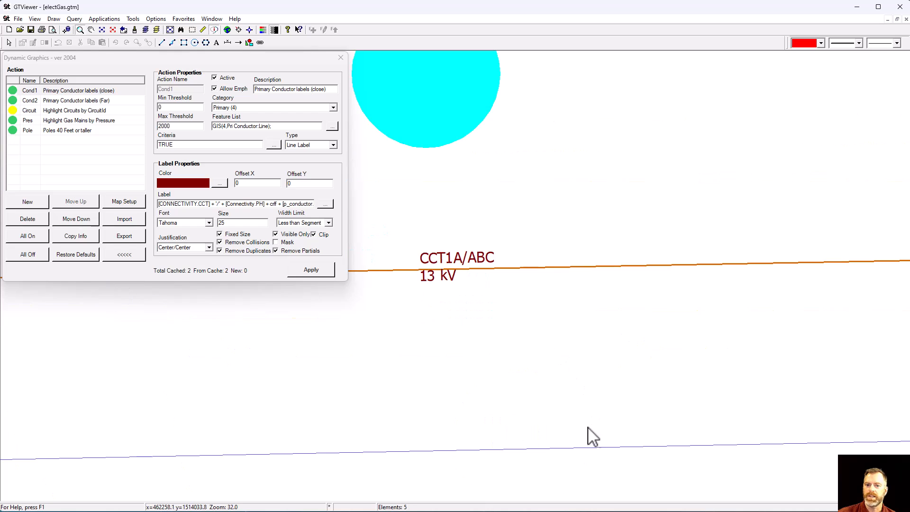
scroll(431, 331, "down", 8)
scroll(453, 349, "down", 5)
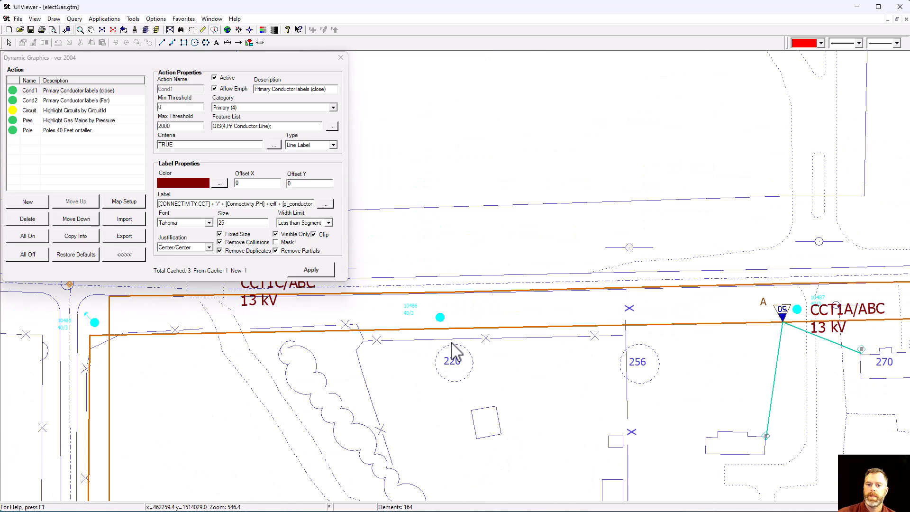
Try the Cond1 labels with Fixed Size off at several zoom levels near houses 220 and 256, and restore Fixed Size
left_click(219, 235)
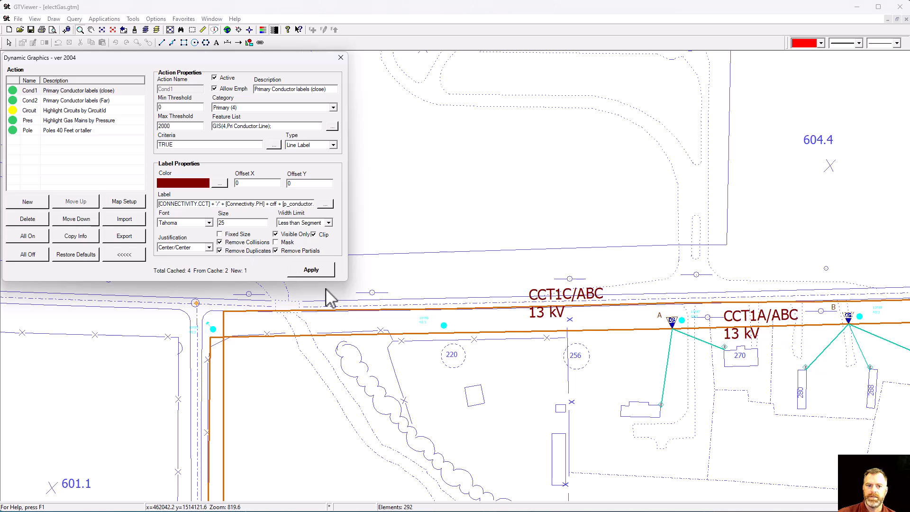
left_click(306, 269)
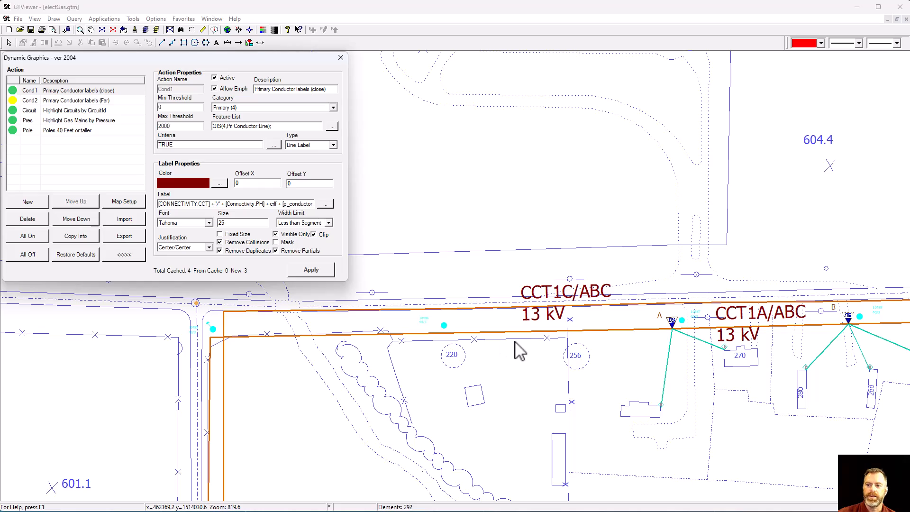
scroll(512, 342, "down", 2)
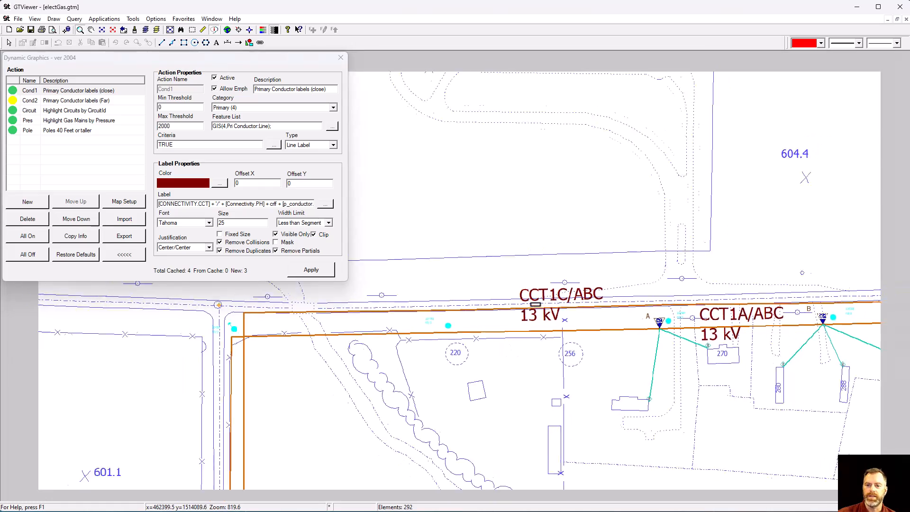
scroll(616, 303, "down", 3)
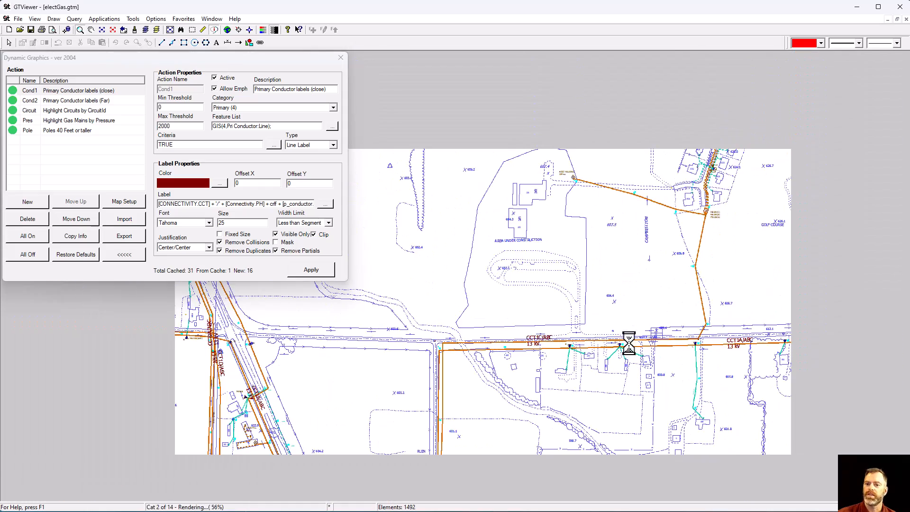
scroll(613, 395, "up", 5)
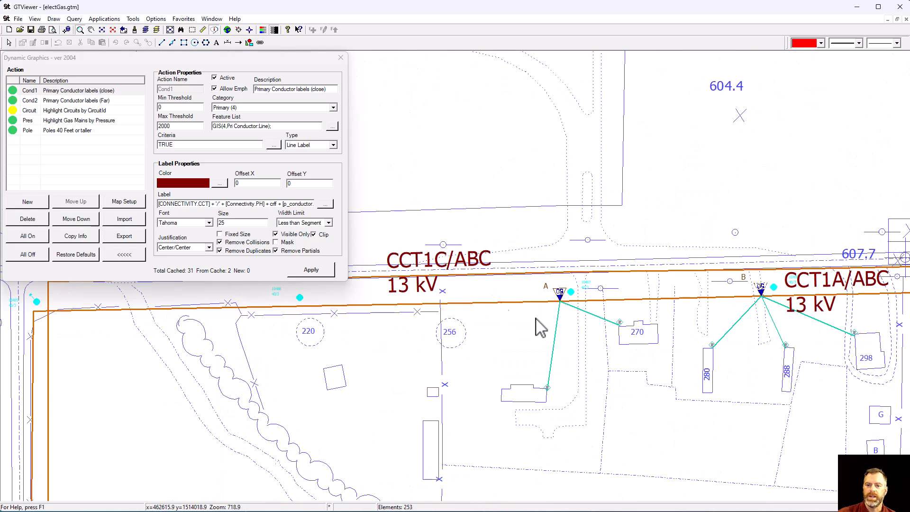
scroll(531, 328, "up", 5)
scroll(583, 324, "down", 2)
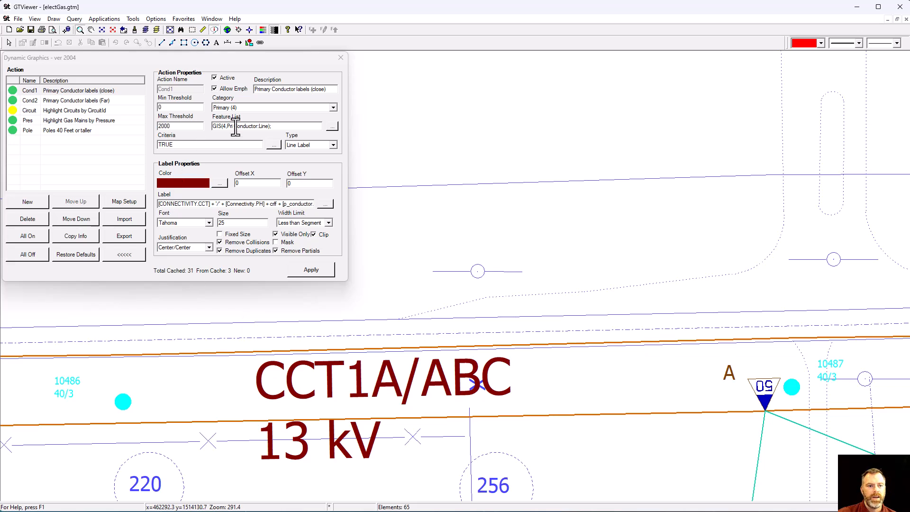
left_click(220, 234)
left_click(308, 270)
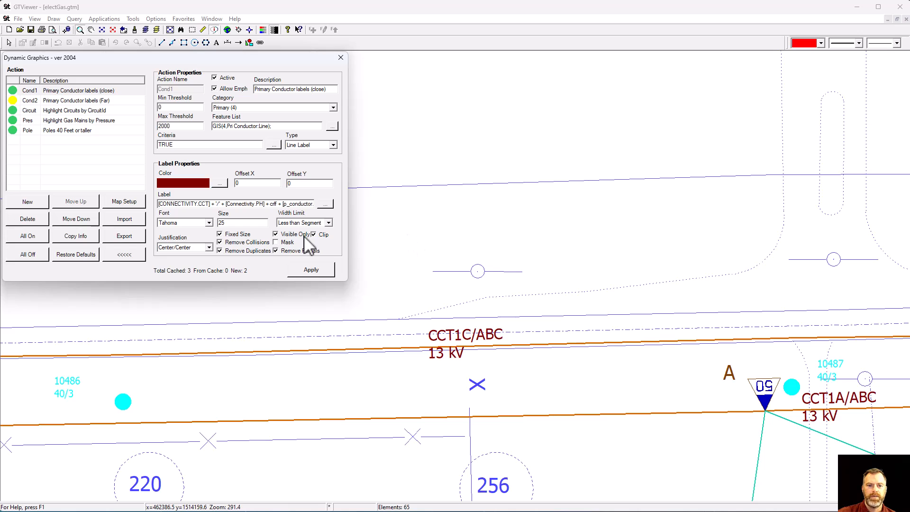
Try the Mask option on the Cond1 labels near houses 220 and 256, and turn it back off
left_click(276, 243)
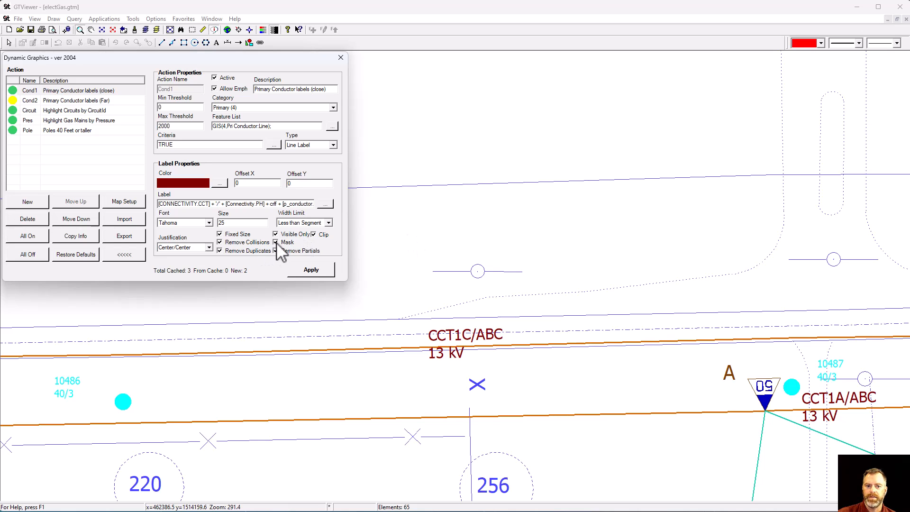
left_click(309, 270)
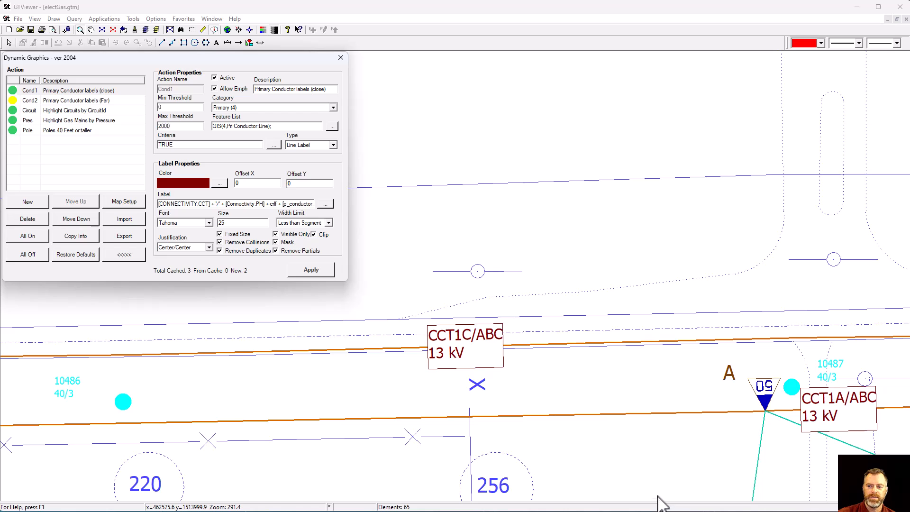
left_click_drag(564, 411, 680, 341)
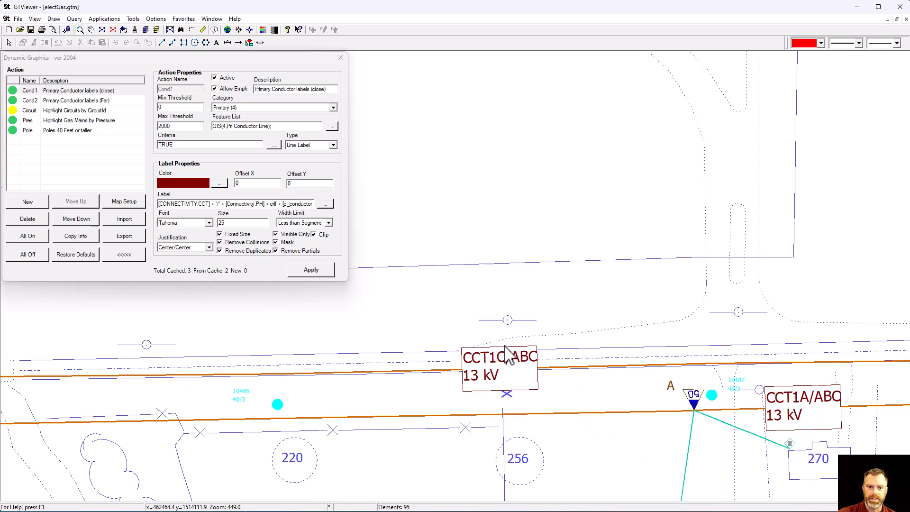
left_click(276, 242)
left_click(311, 270)
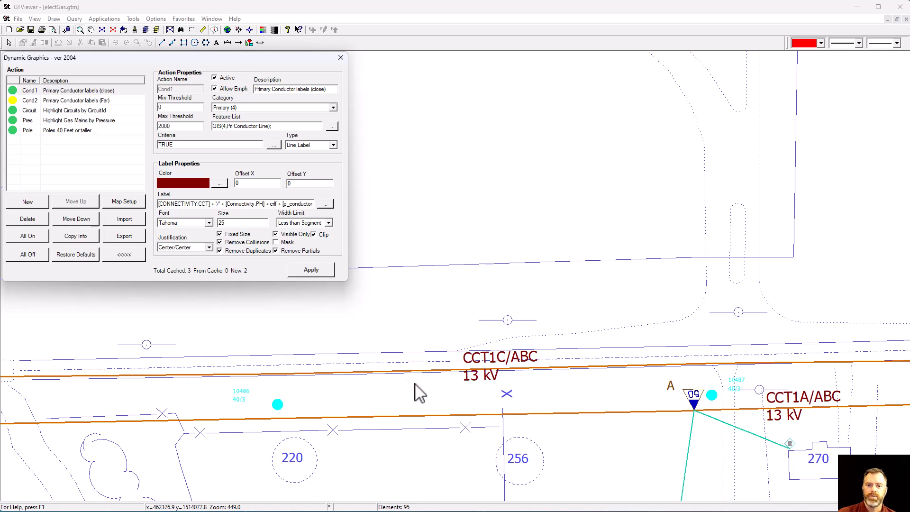
Open the Display Manager's feature list for Primary (4), hide the Pri Conductor Line component, and show it again
mouse_move(412, 371)
left_click(155, 31)
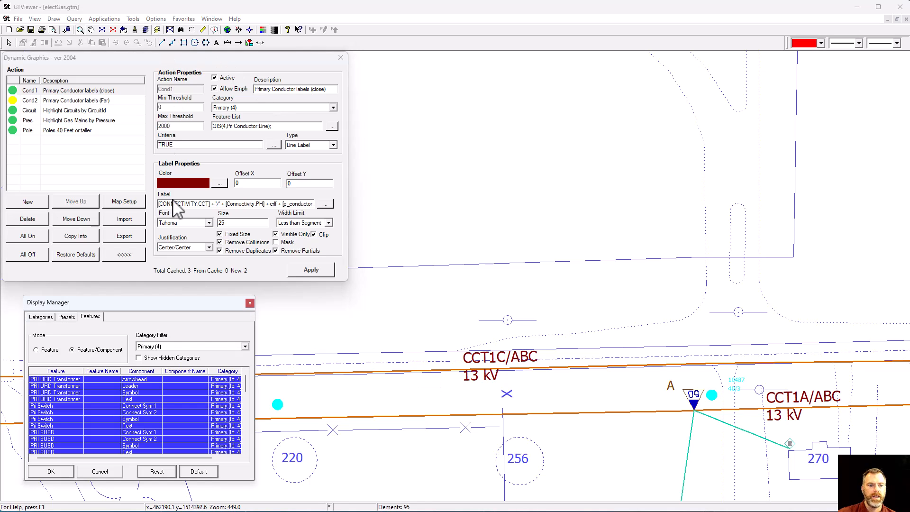
scroll(92, 422, "down", 3)
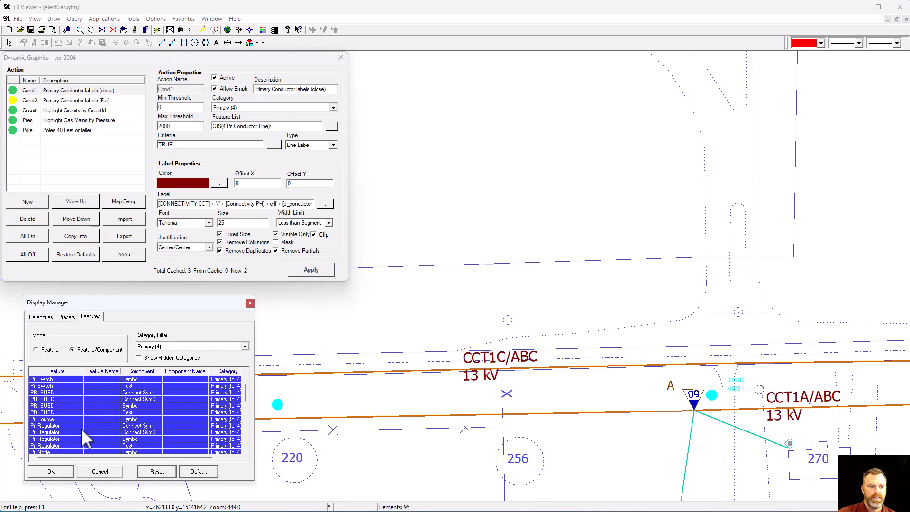
scroll(81, 428, "down", 3)
left_click(78, 436)
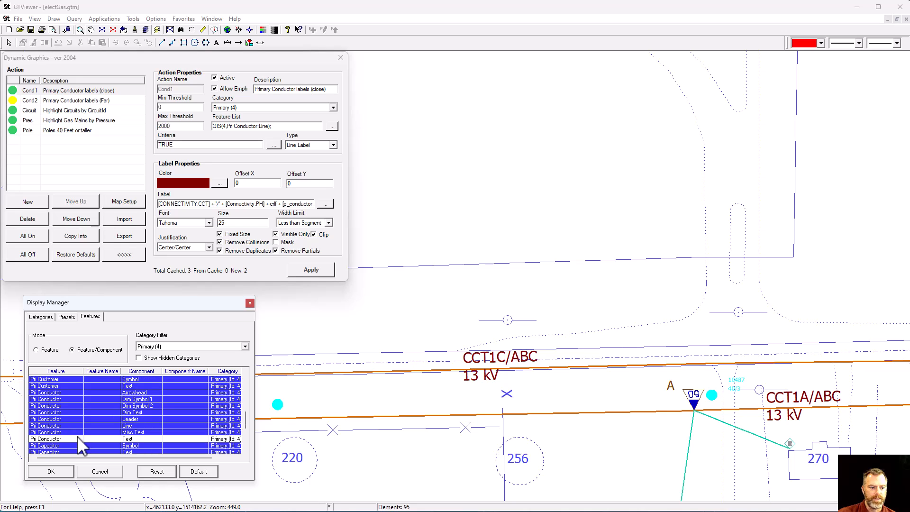
left_click(128, 425)
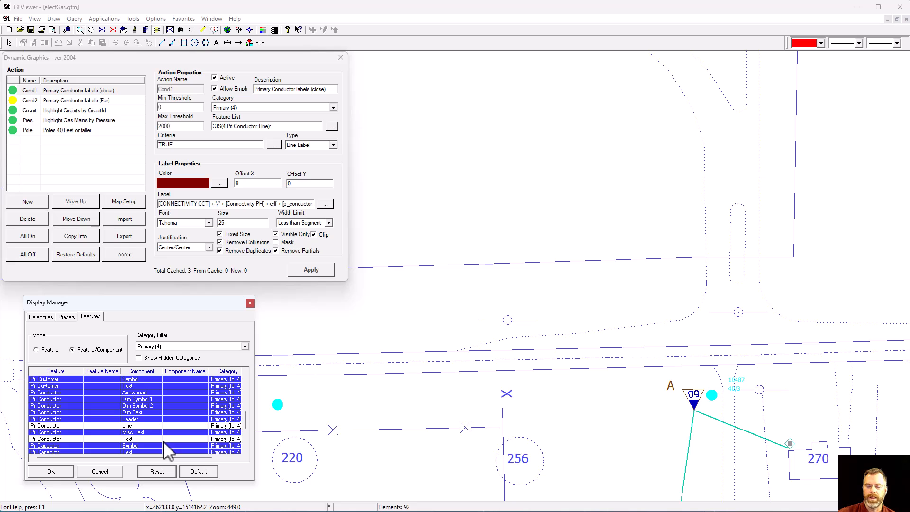
left_click(93, 425)
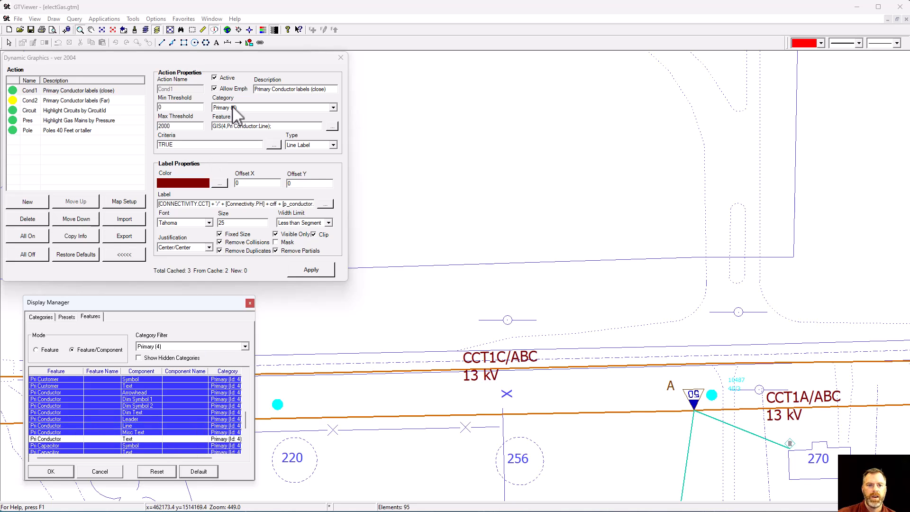
Turn off Visible Only for the Cond1 labels and apply the change
left_click(275, 234)
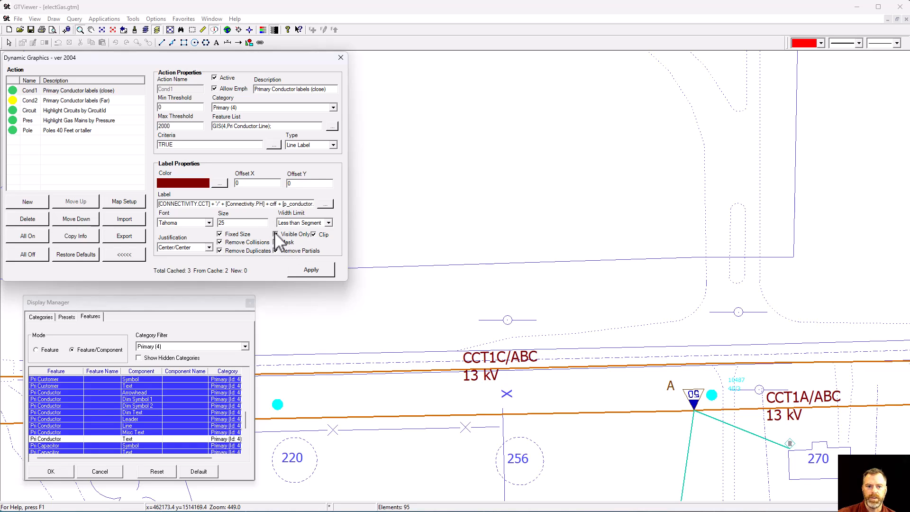
left_click(309, 270)
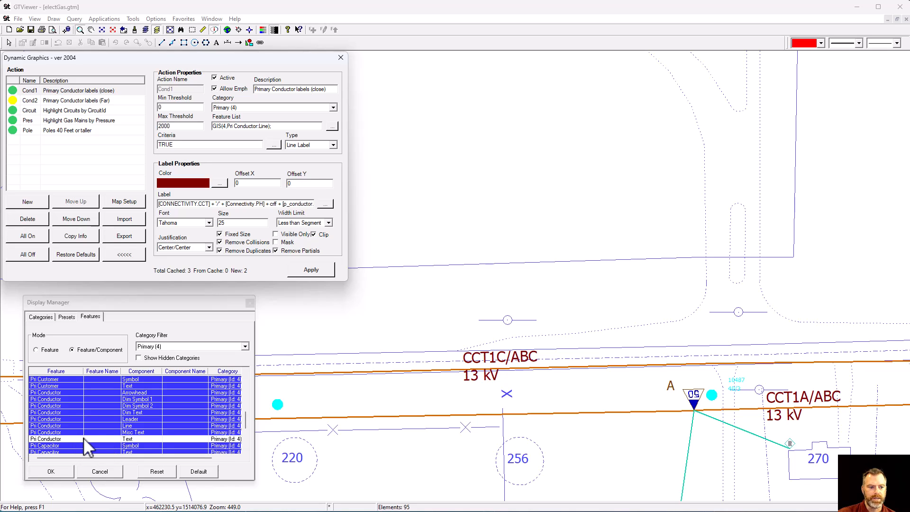
Hide the Pri Conductor Line component in the Display Manager, show it again, and close the manager accepting the settings
left_click(112, 426)
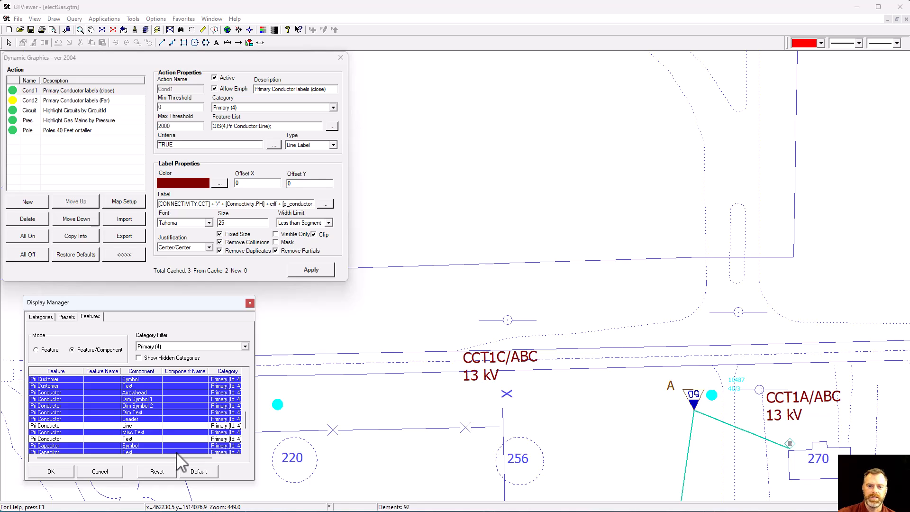
left_click(81, 425, "ctrl")
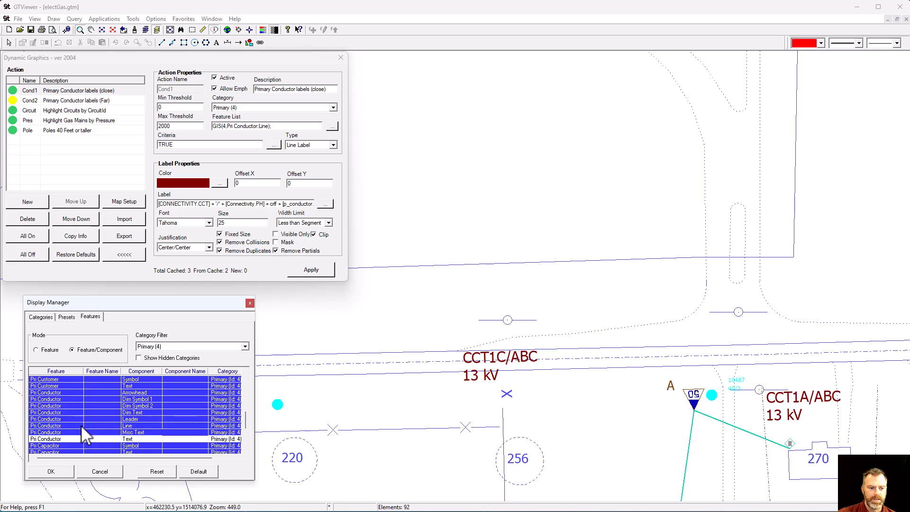
left_click(53, 471)
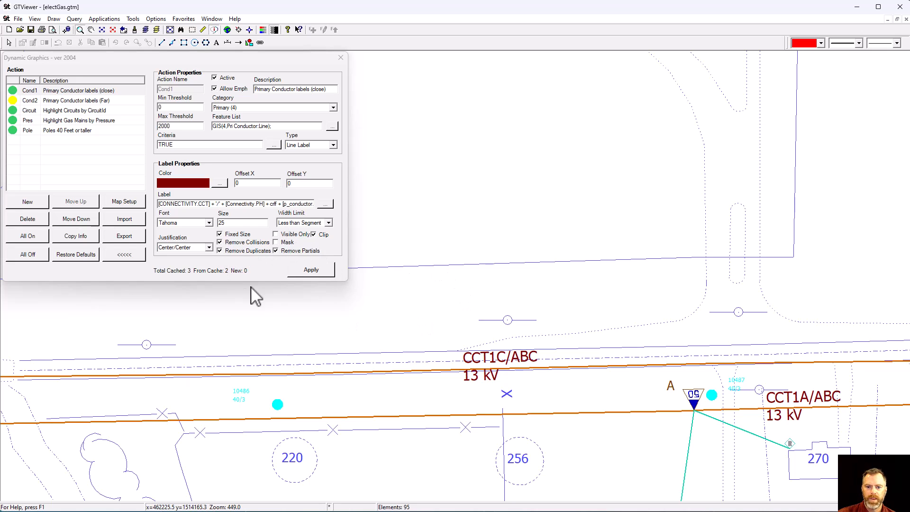
Turn off Remove Collisions, Remove Duplicates and Remove Partials for the Cond1 labels, apply, and check them at the map's edge
left_click(219, 242)
left_click(220, 250)
left_click(275, 251)
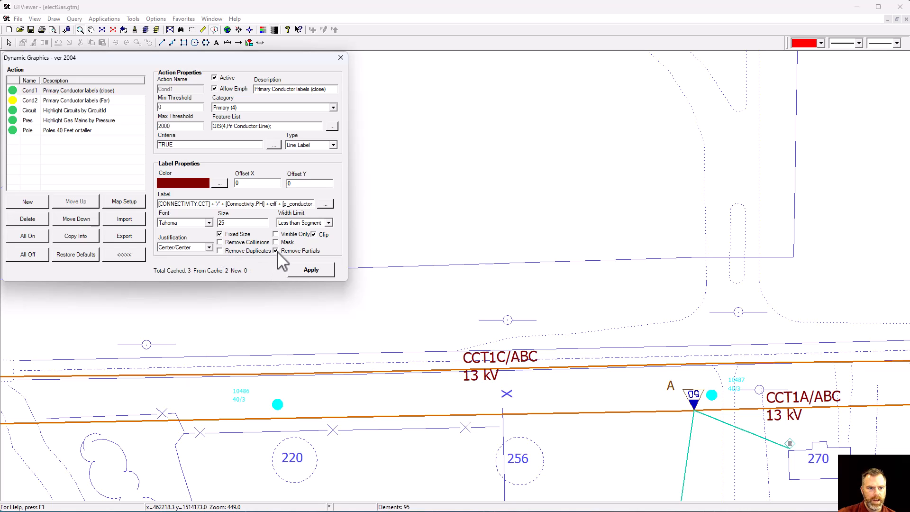
left_click(303, 270)
left_click_drag(403, 340, 614, 0)
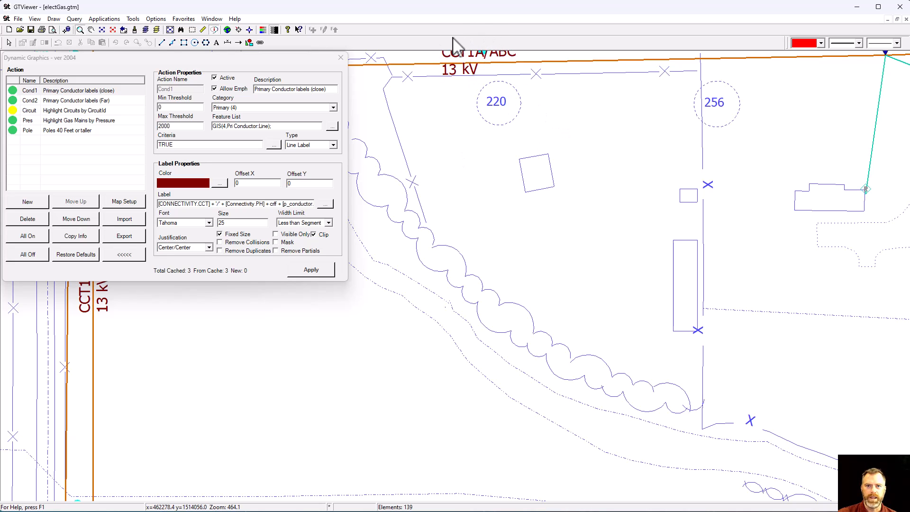
Turn Remove Partials and Visible Only back on for the Cond1 labels, applying each change
left_click(276, 250)
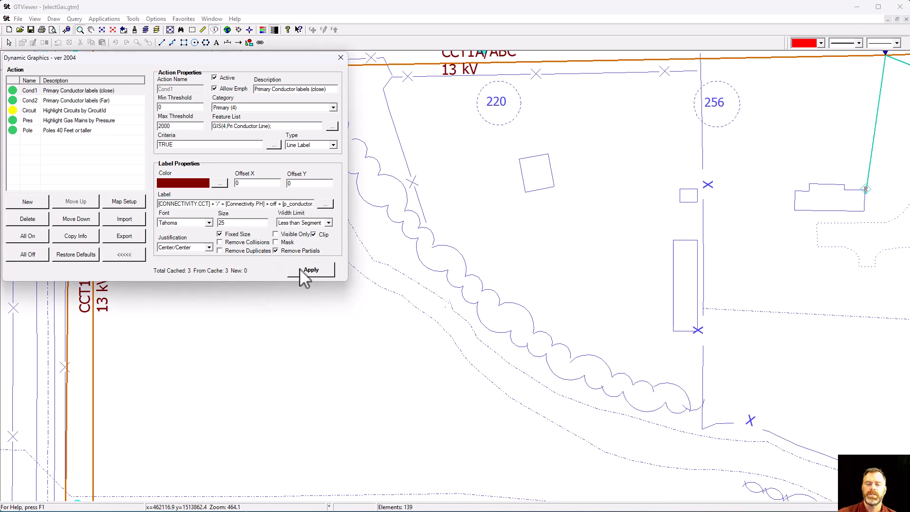
left_click(299, 269)
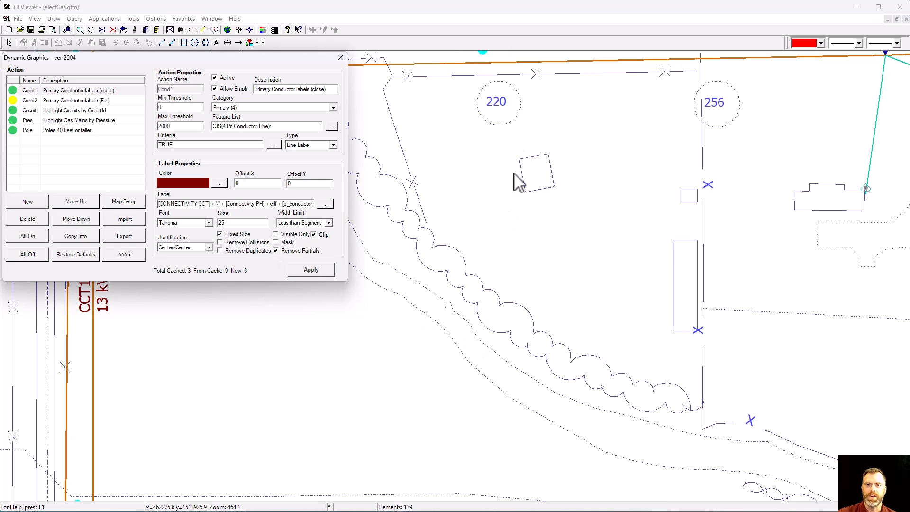
left_click_drag(544, 97, 546, 111)
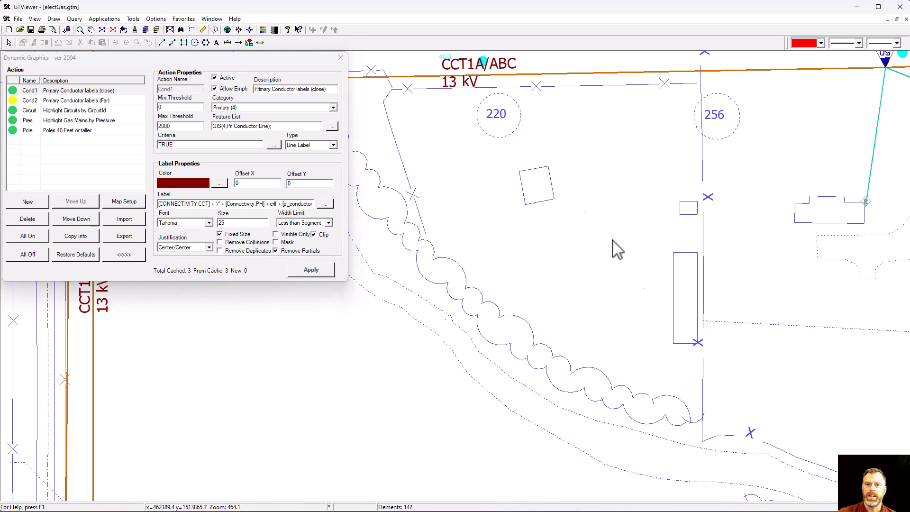
left_click(276, 234)
left_click(309, 270)
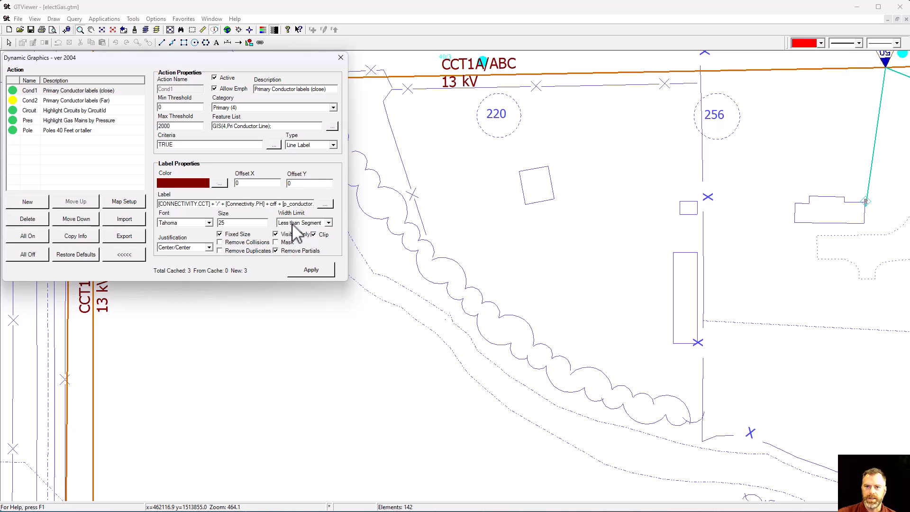
Set the Cond1 width limit to Less than Line, apply it, and inspect the labels where the conductors turn near 601.1
left_click(305, 222)
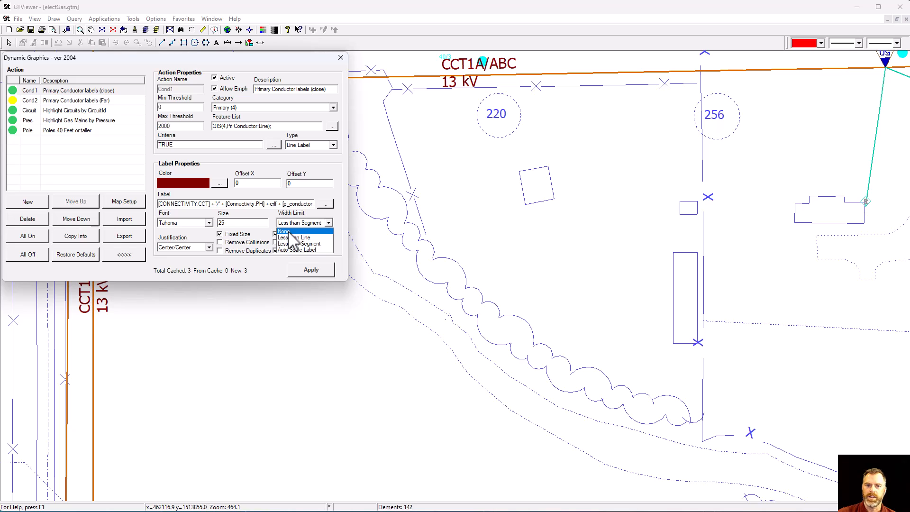
left_click(288, 232)
left_click(290, 225)
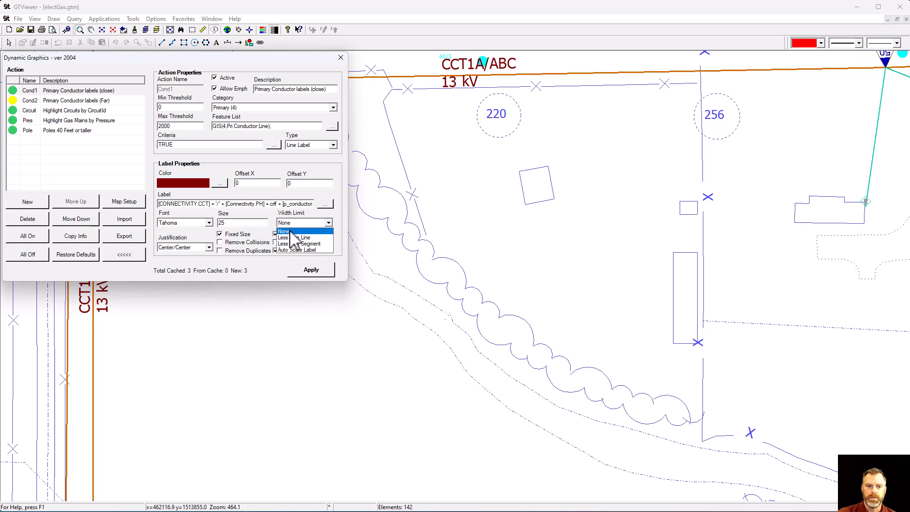
left_click(290, 238)
left_click(307, 269)
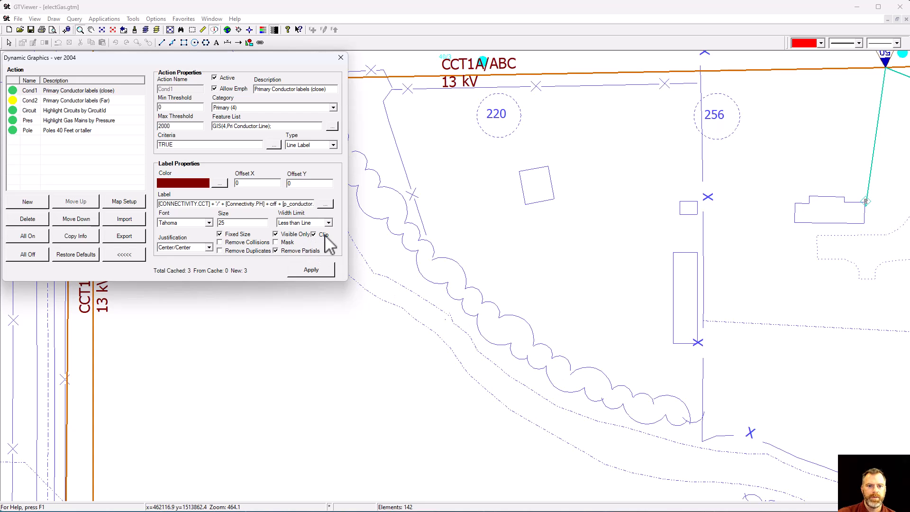
left_click_drag(469, 168, 744, 283)
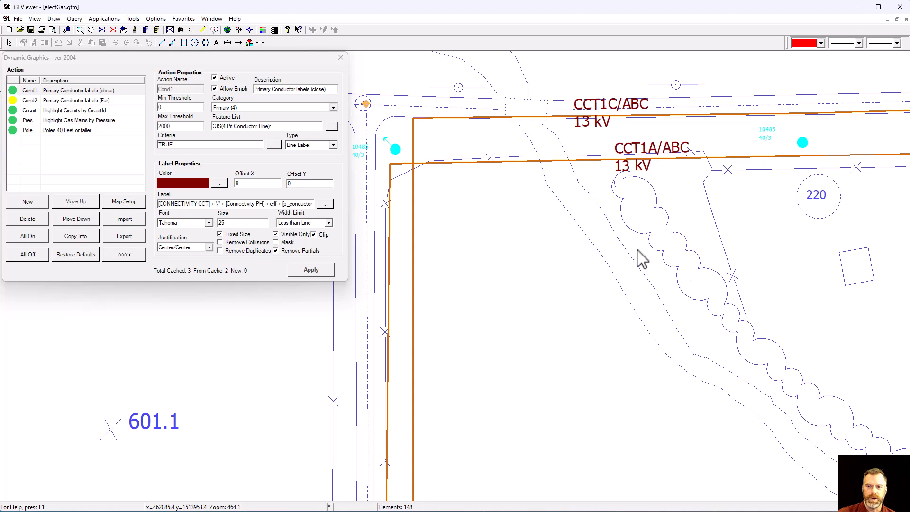
left_click_drag(548, 254, 697, 220)
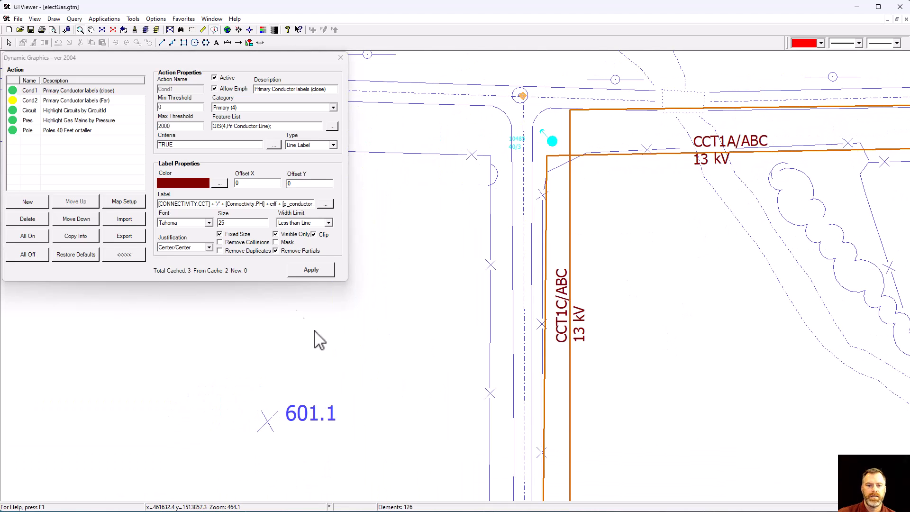
Compare the Cond1 labels with Clip off and on around the conductor corner, and leave Clip on
left_click(313, 234)
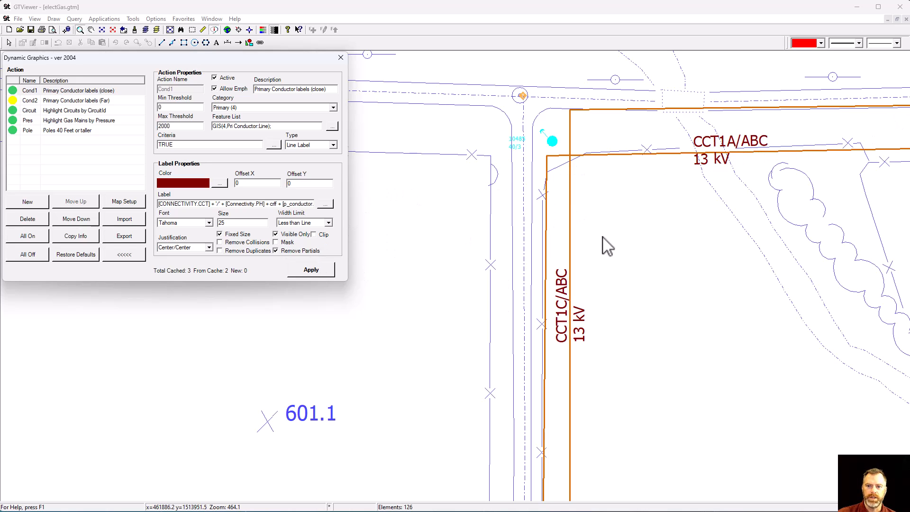
left_click(314, 234)
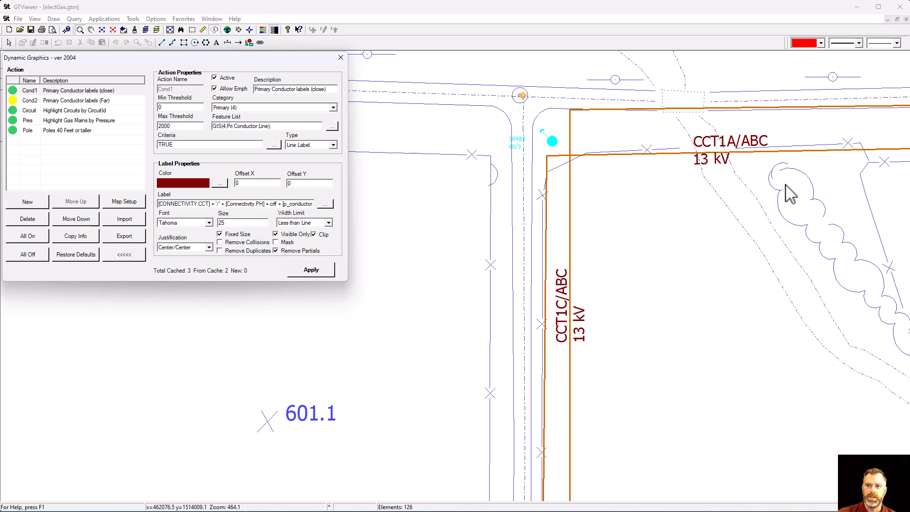
left_click(313, 234)
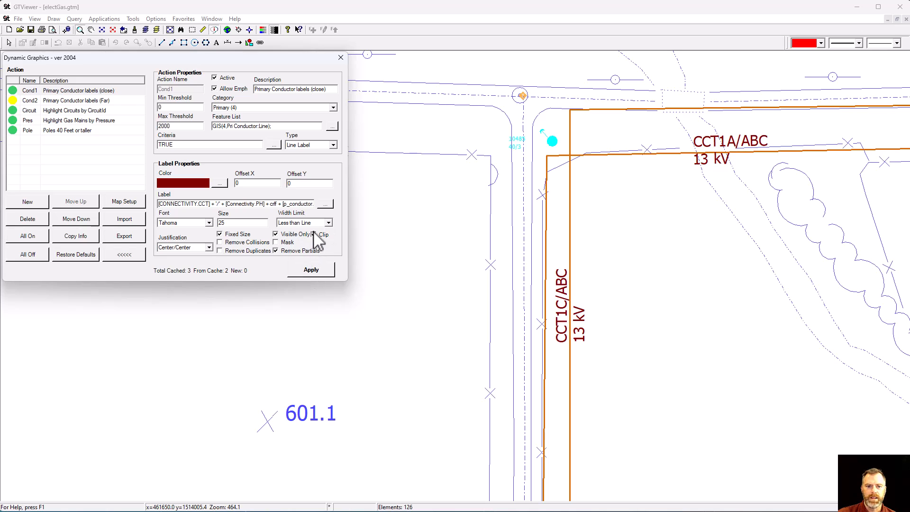
left_click(312, 270)
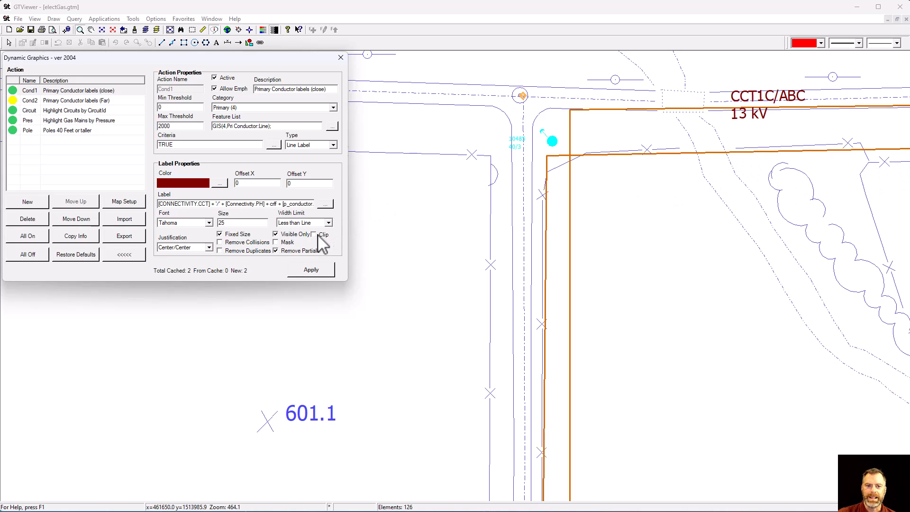
left_click(313, 270)
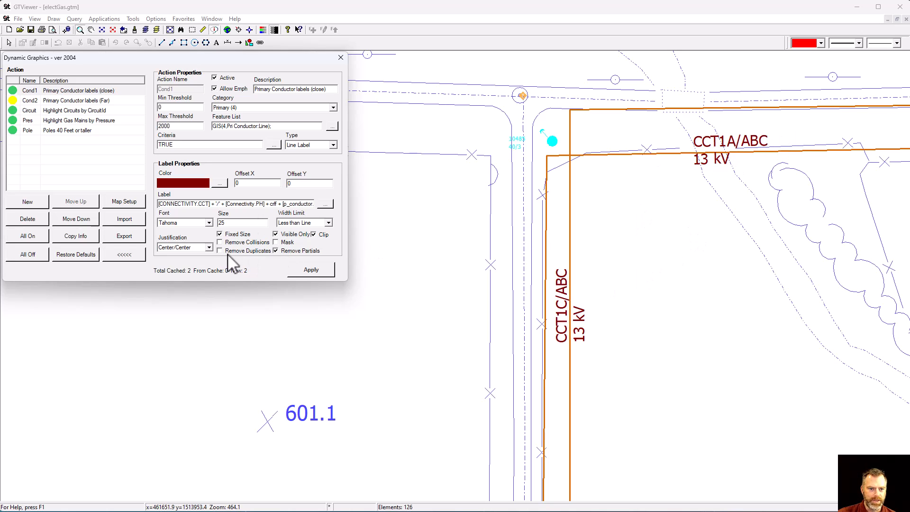
left_click(313, 234)
left_click(311, 269)
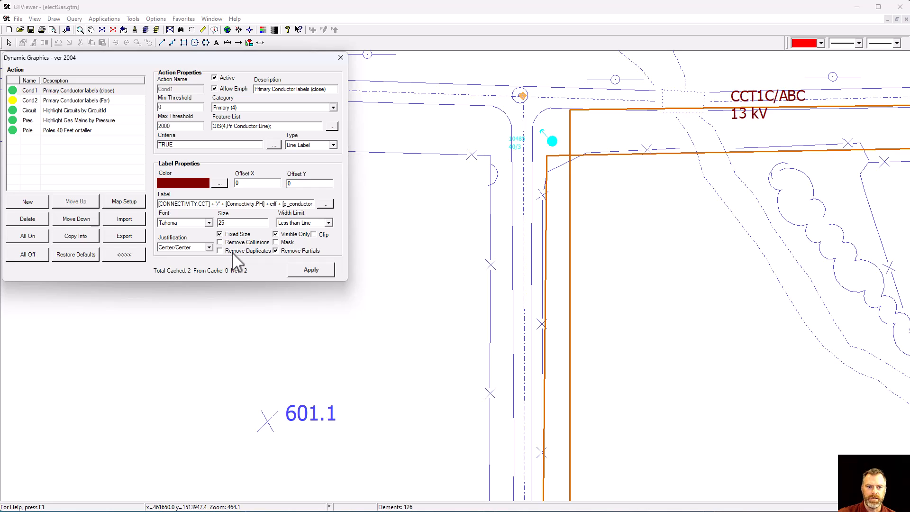
left_click(313, 234)
left_click(309, 270)
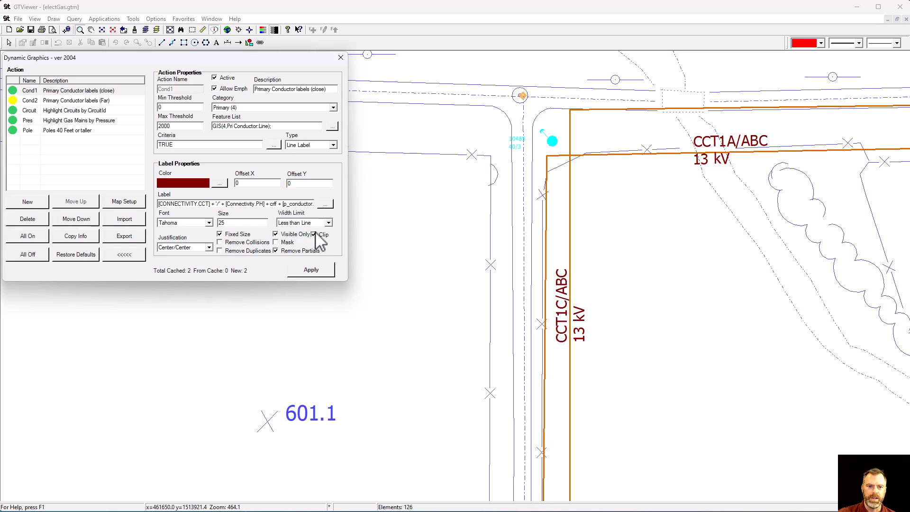
left_click(313, 271)
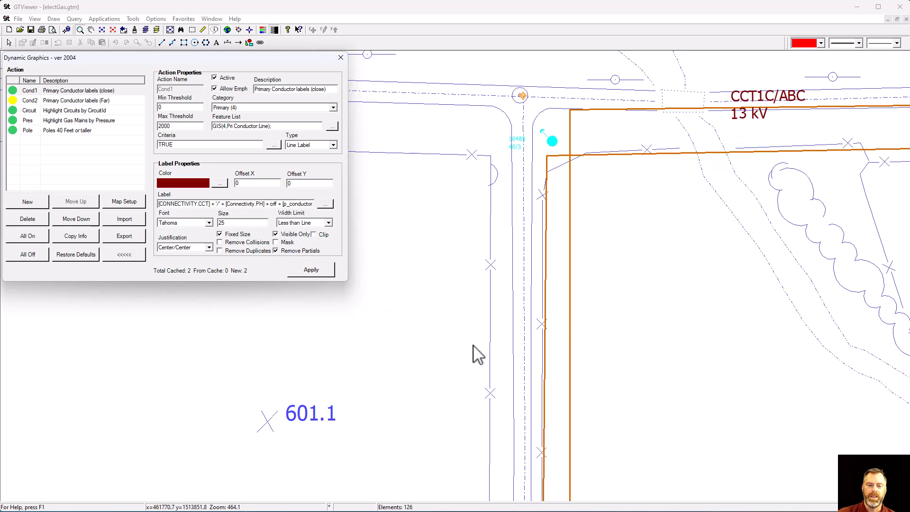
left_click(314, 234)
left_click(316, 273)
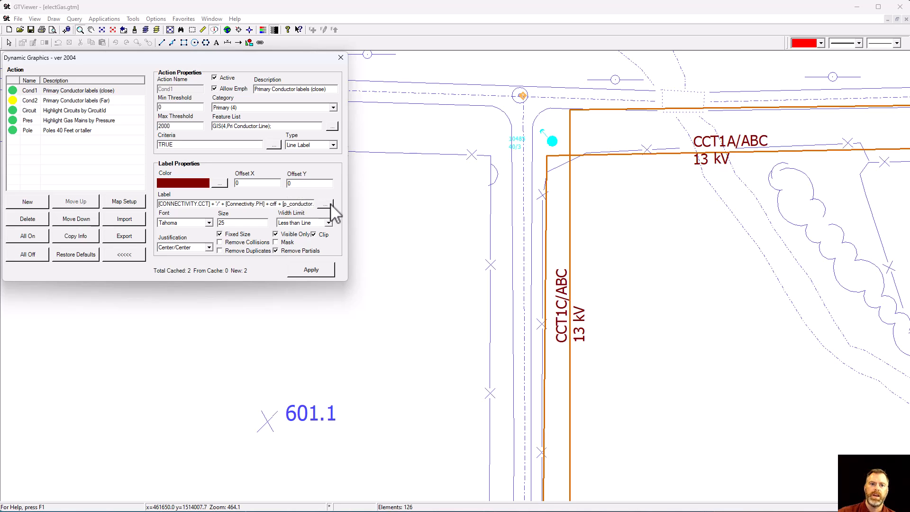
Open the Cond1 label expression for editing, clear it, and list the P_CONDUCTOR table's attributes
left_click(312, 205)
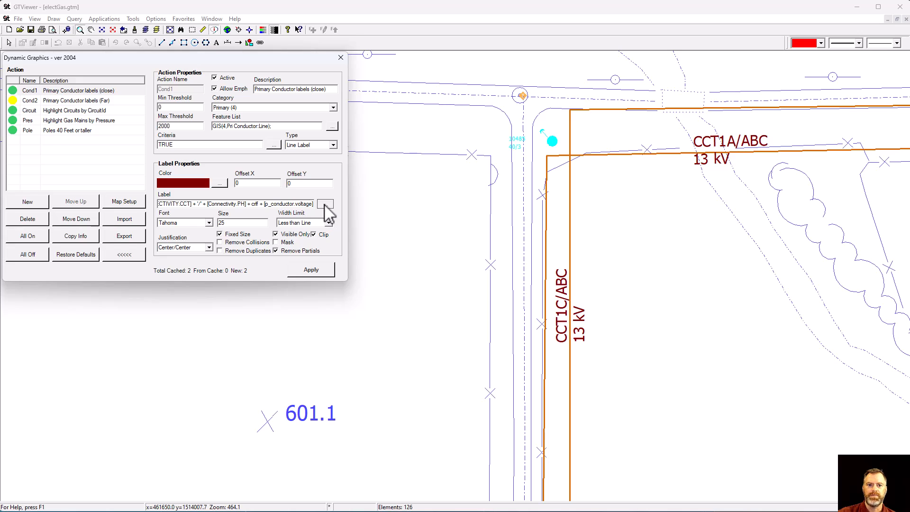
left_click(325, 204)
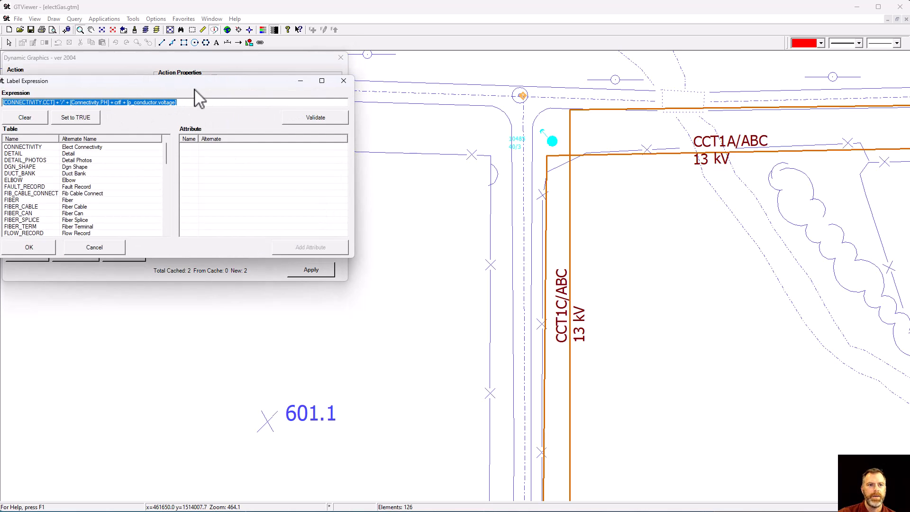
key("Delete")
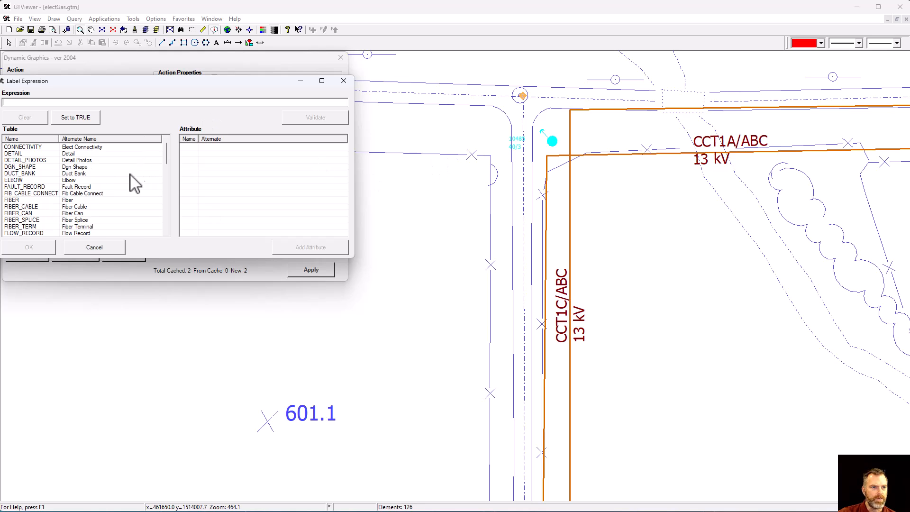
scroll(44, 218, "down", 2)
scroll(44, 218, "down", 3)
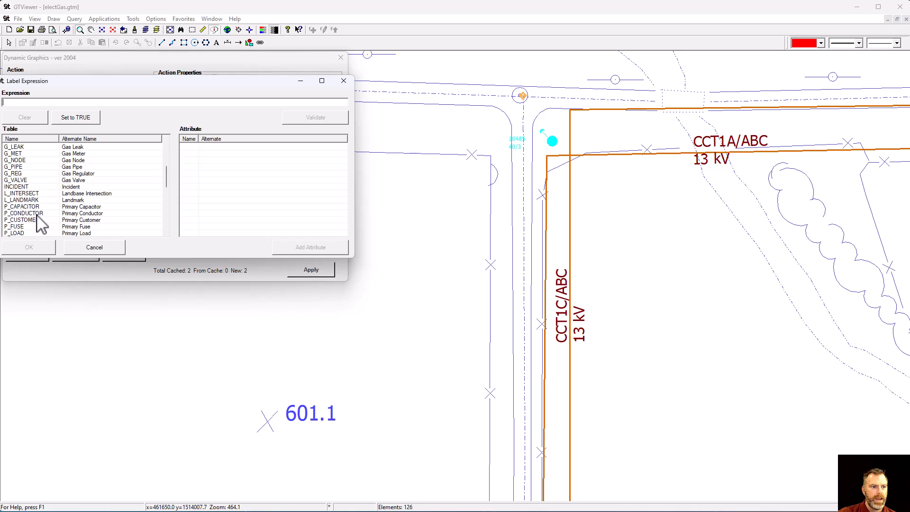
left_click(26, 213)
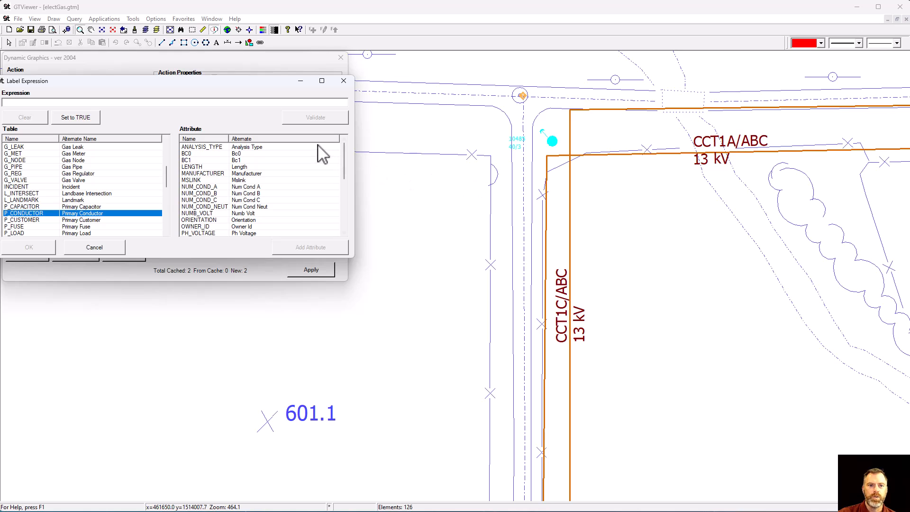
Insert the CONNECTIVITY table's N1_ID attribute into the empty Cond1 label expression
left_click_drag(22, 80, 26, 80)
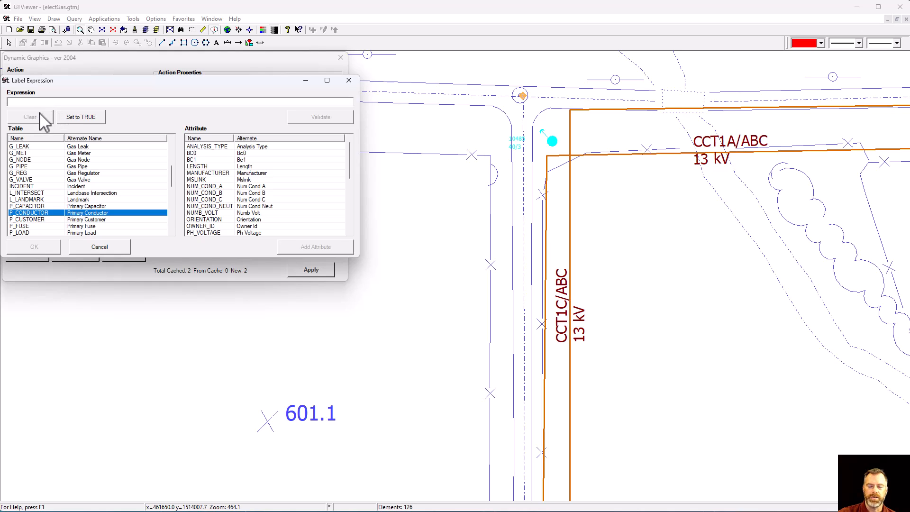
left_click(17, 102)
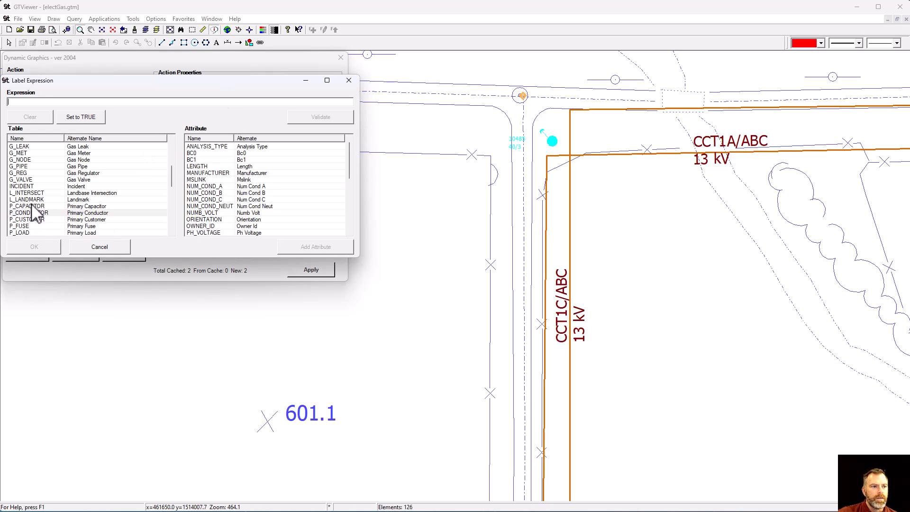
scroll(42, 215, "up", 3)
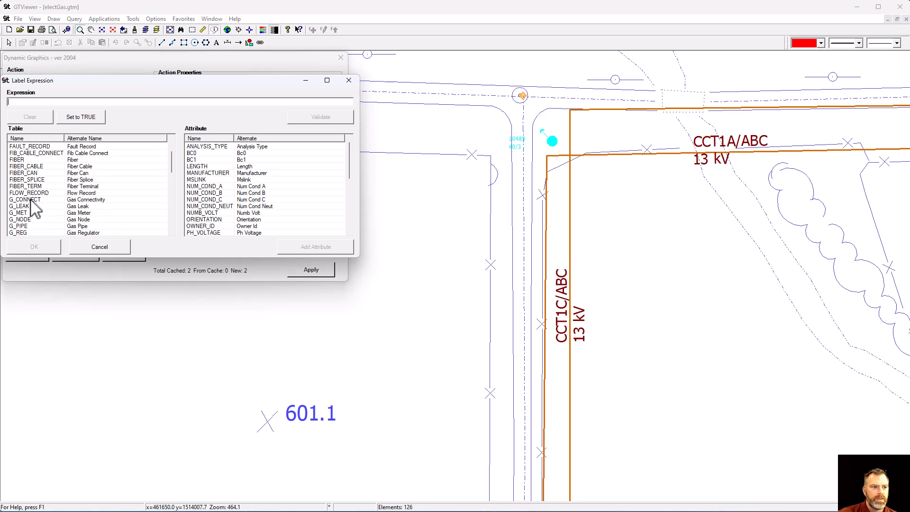
scroll(42, 216, "down", 3)
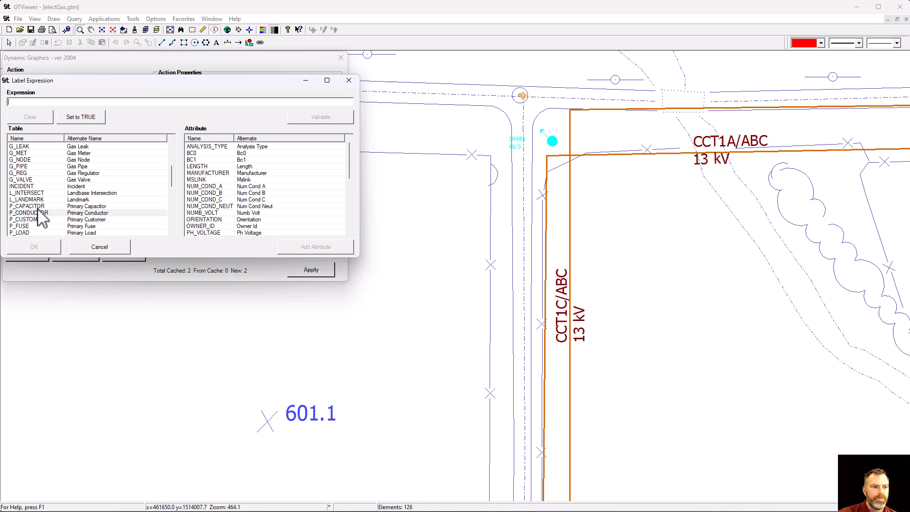
scroll(42, 215, "up", 5)
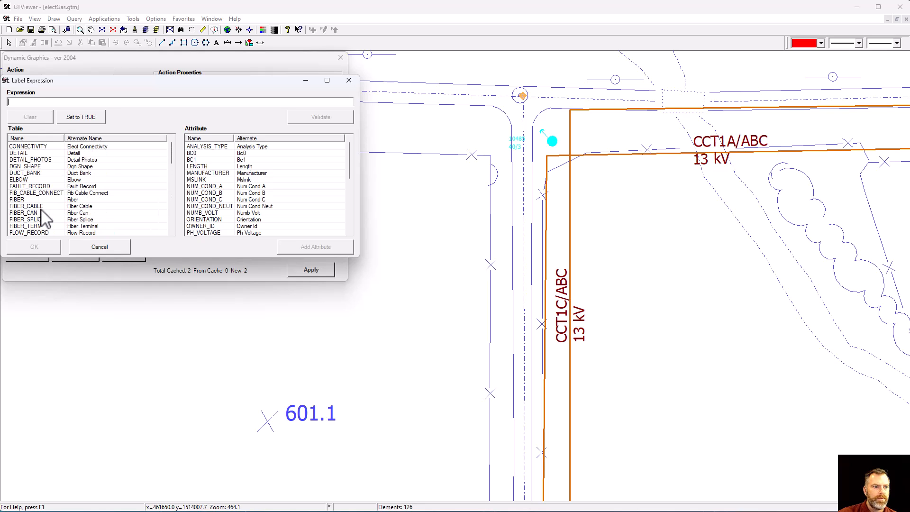
left_click(25, 146)
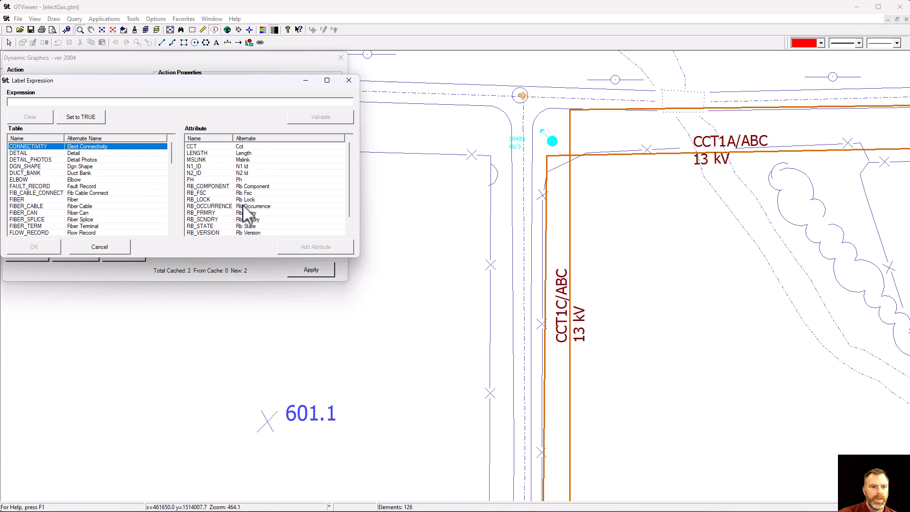
double_click(199, 166)
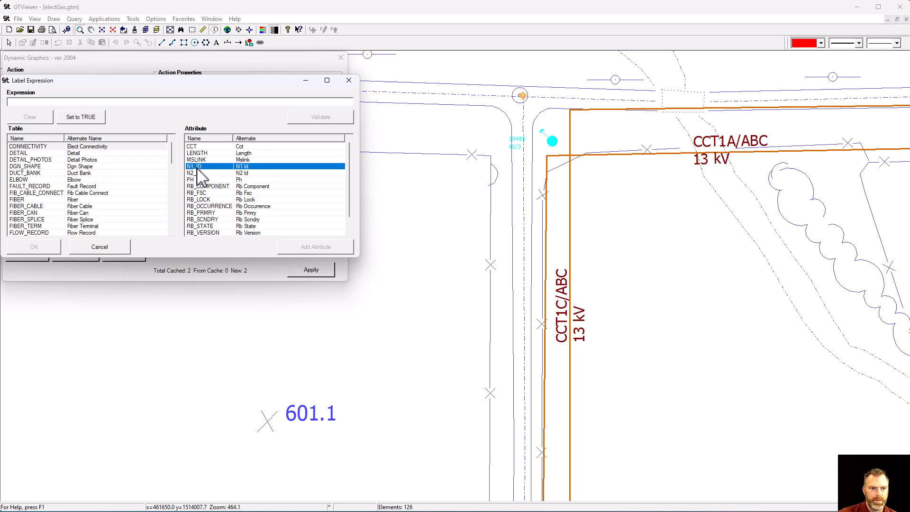
Extend the label expression with a crlf line break and CONNECTIVITY.N2_ID, accept it, and apply it to the Cond1 labels
left_click(83, 102)
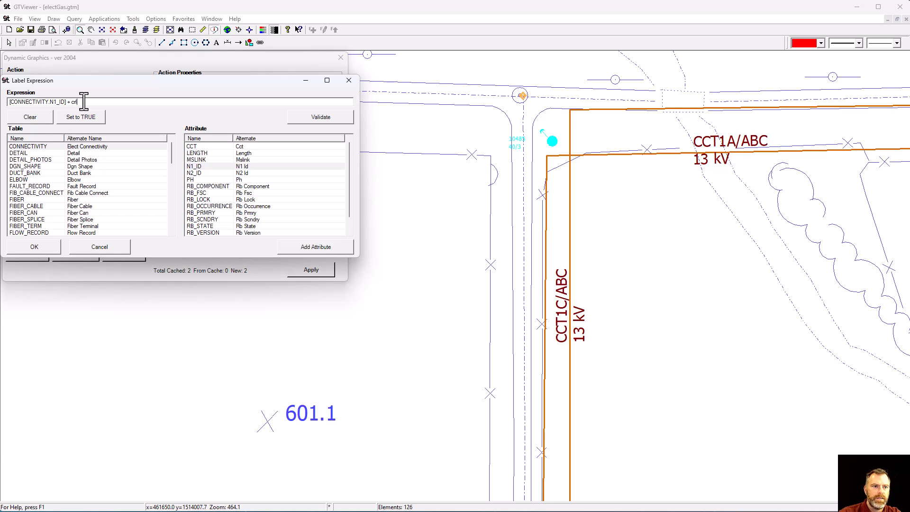
type("+ crlf +")
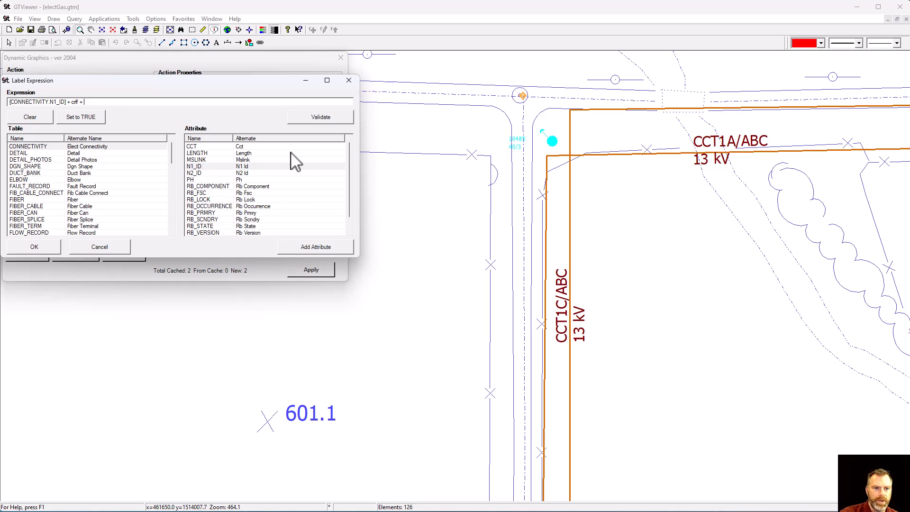
double_click(242, 174)
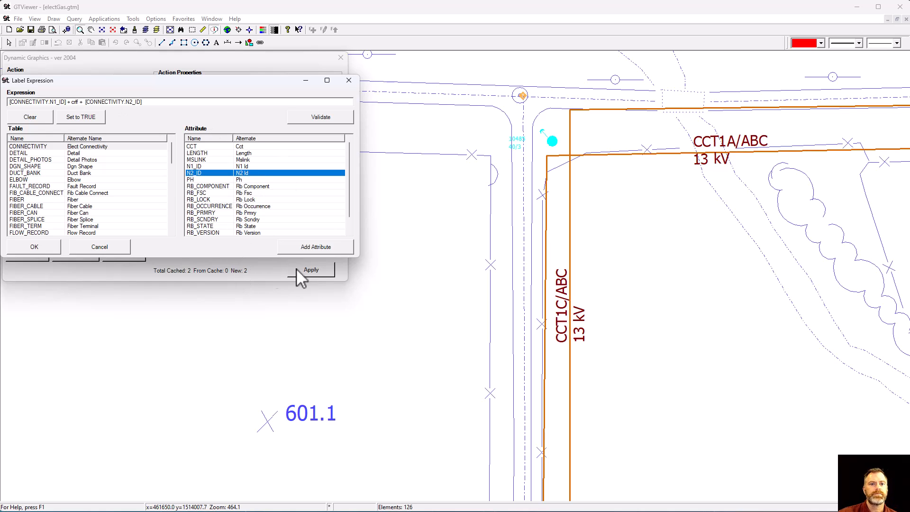
left_click(36, 246)
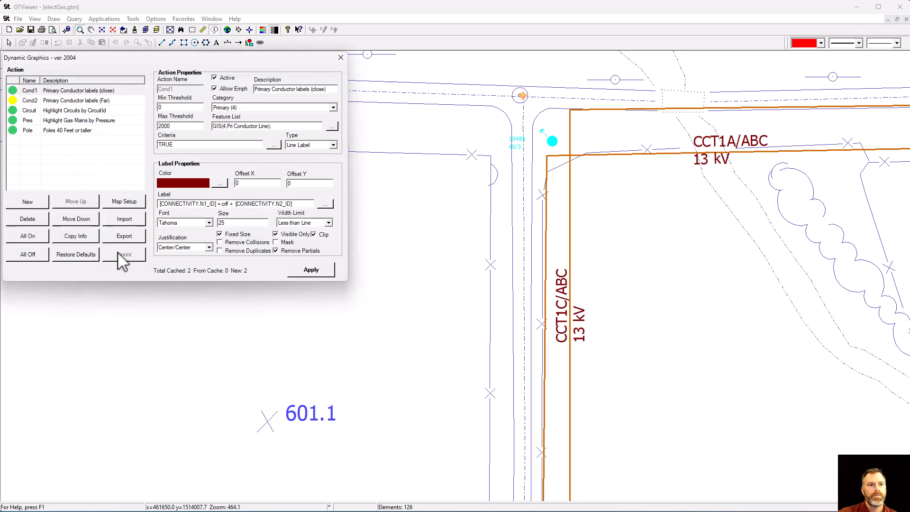
left_click(311, 270)
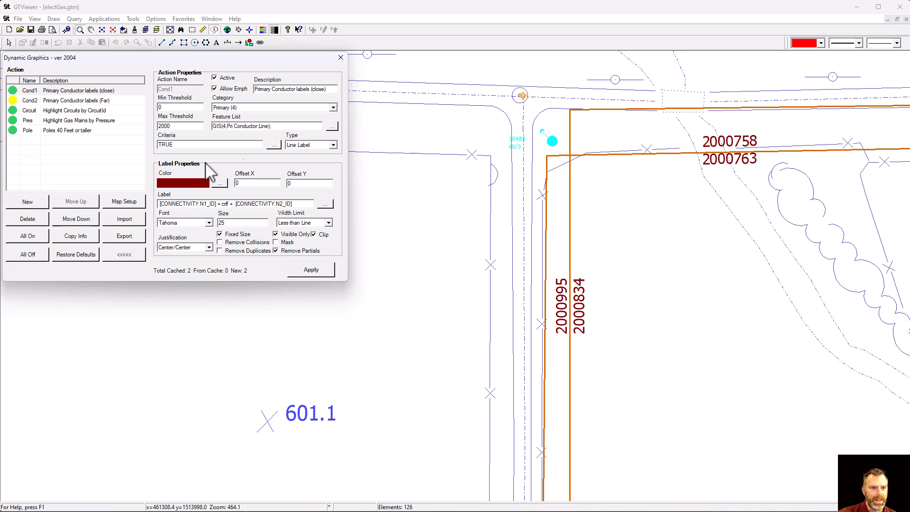
Prefix the two node IDs with "N1: " and "N2: " in the Cond1 label expression, apply it, and inspect the conductor labels
type("\"N1: ")
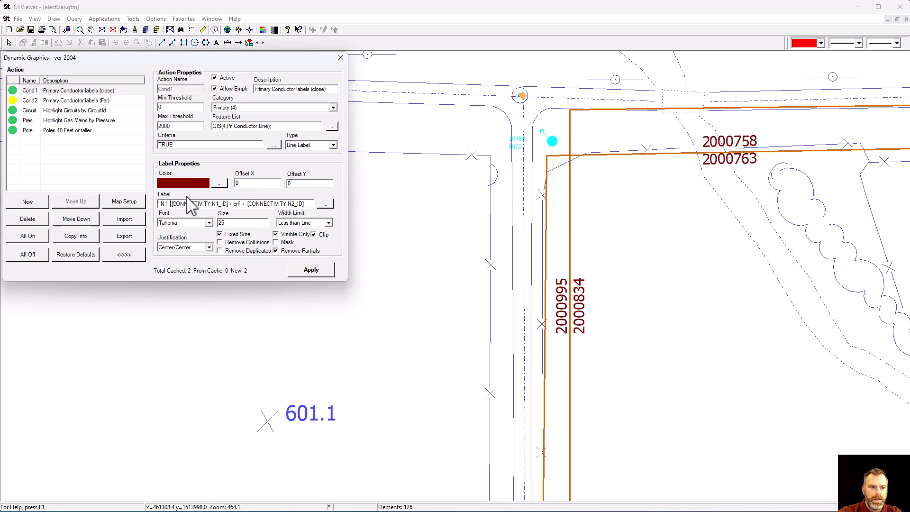
type("\"+ ")
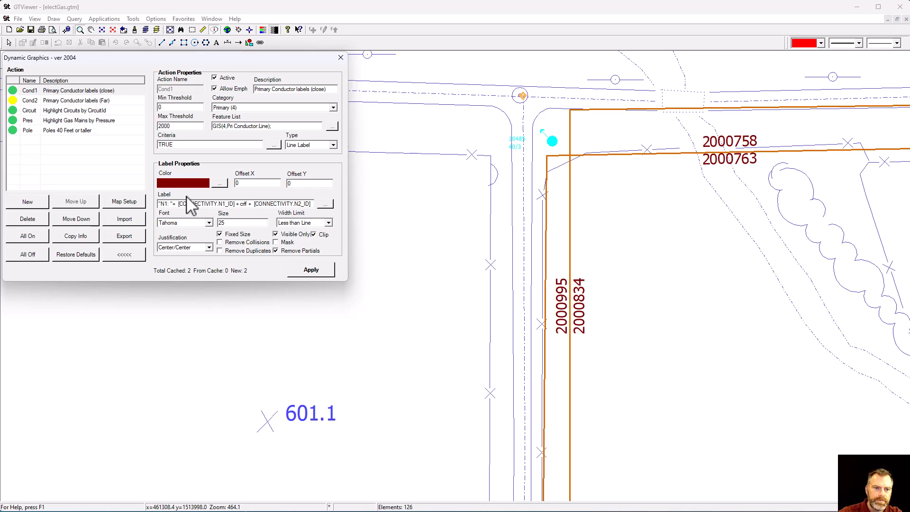
type("\"N2: \" +")
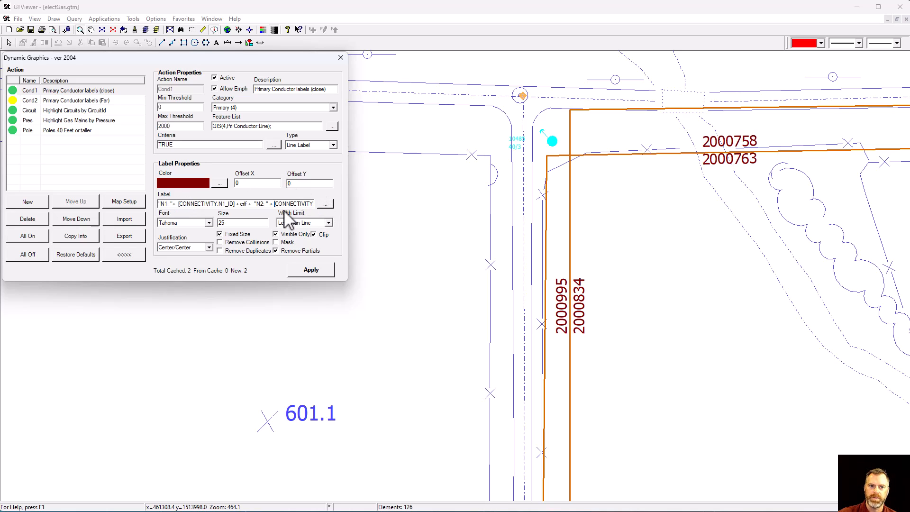
left_click(309, 270)
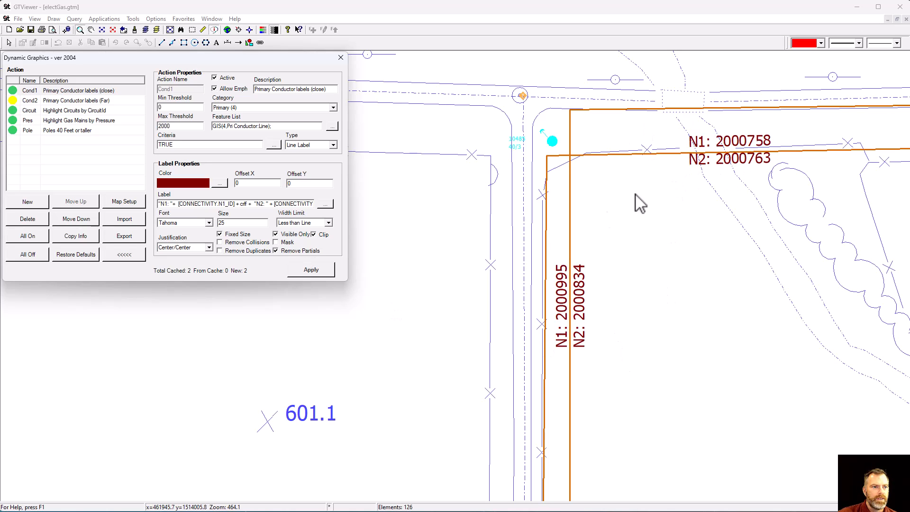
scroll(733, 157, "up", 3)
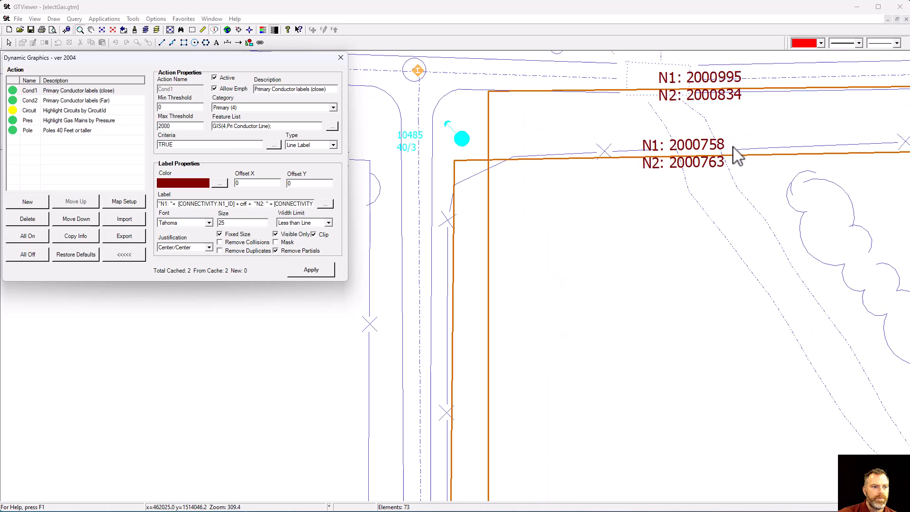
left_click_drag(596, 109, 643, 261)
scroll(644, 262, "down", 1)
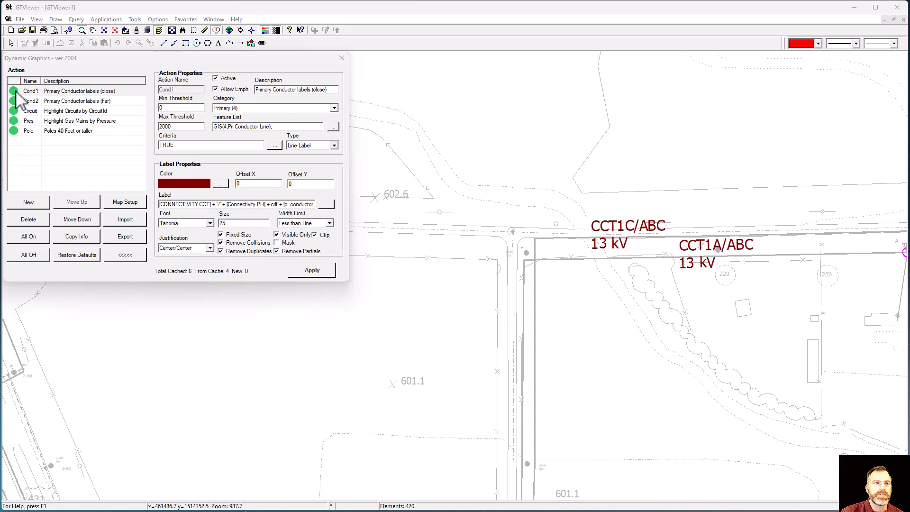
Deactivate the Cond1 action, apply the change, and switch the map from grayscale back to full color
left_click(42, 91)
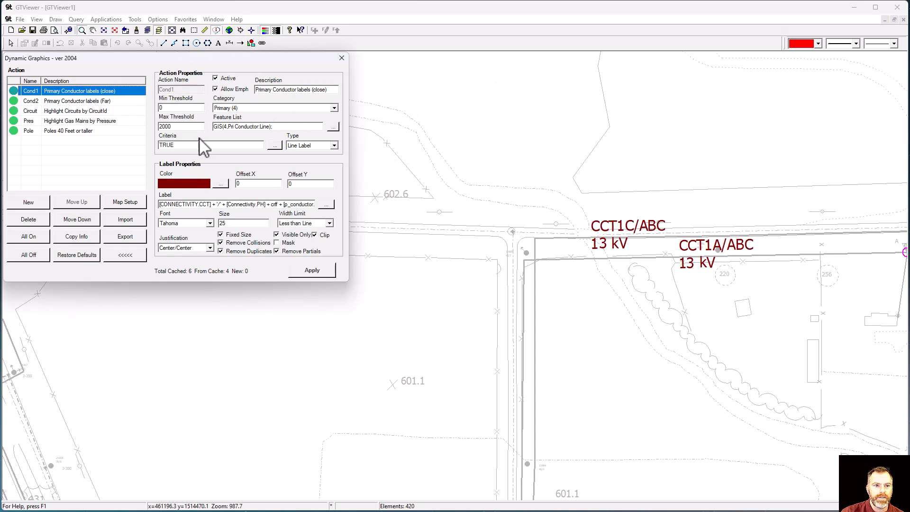
left_click(215, 78)
left_click(310, 270)
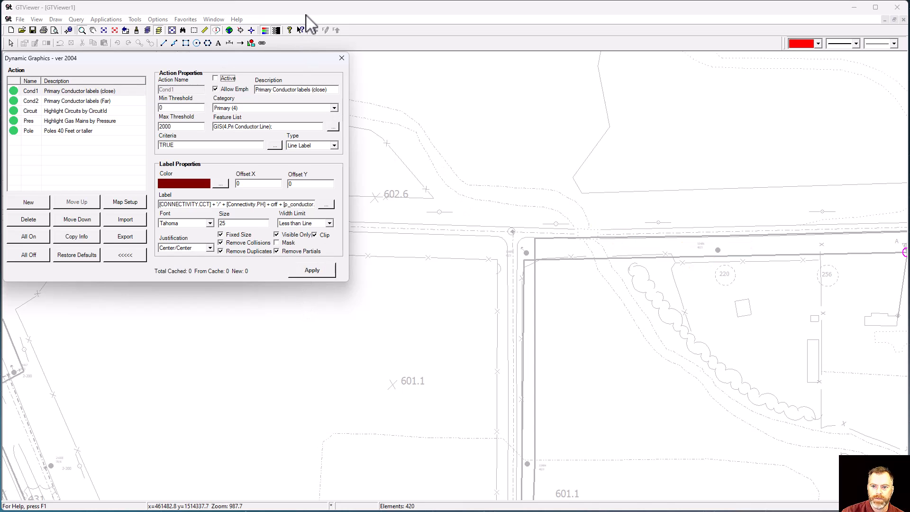
left_click(269, 30)
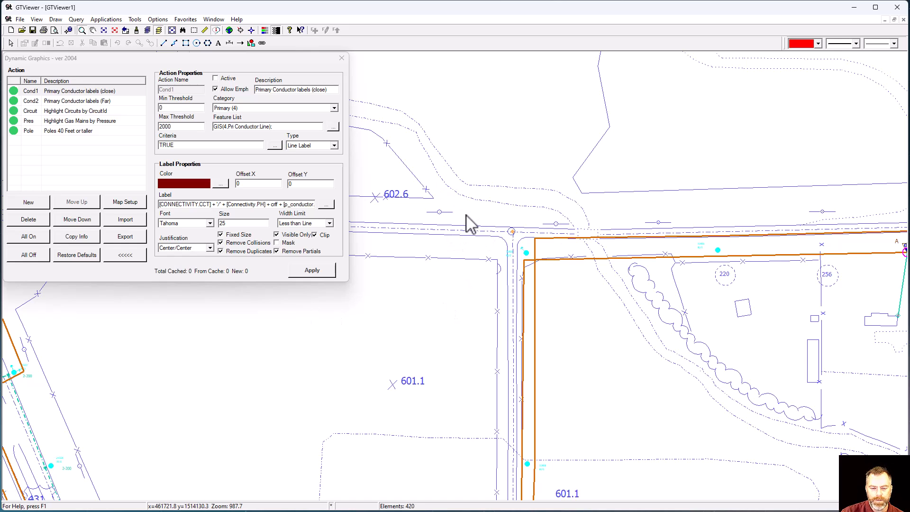
Focus on the pole at the road corner and turn off the Sec Customer Text component in the Display Manager's feature list
left_click_drag(470, 214, 569, 294)
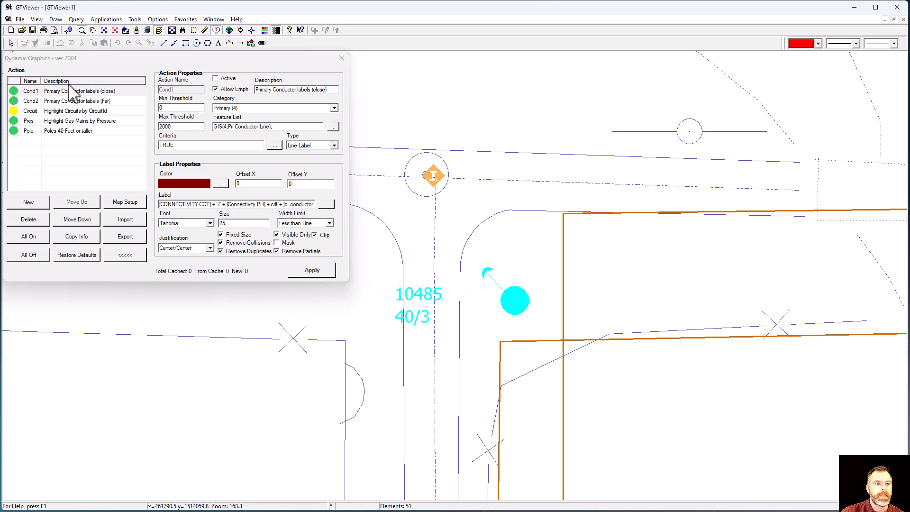
left_click(160, 29)
left_click_drag(108, 284, 176, 302)
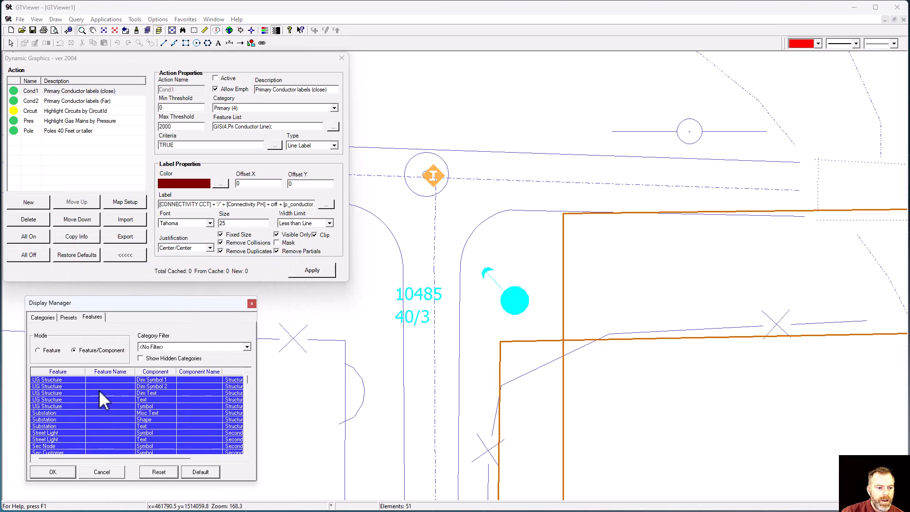
scroll(102, 417, "down", 2)
left_click(96, 418, "ctrl")
scroll(95, 418, "down", 1)
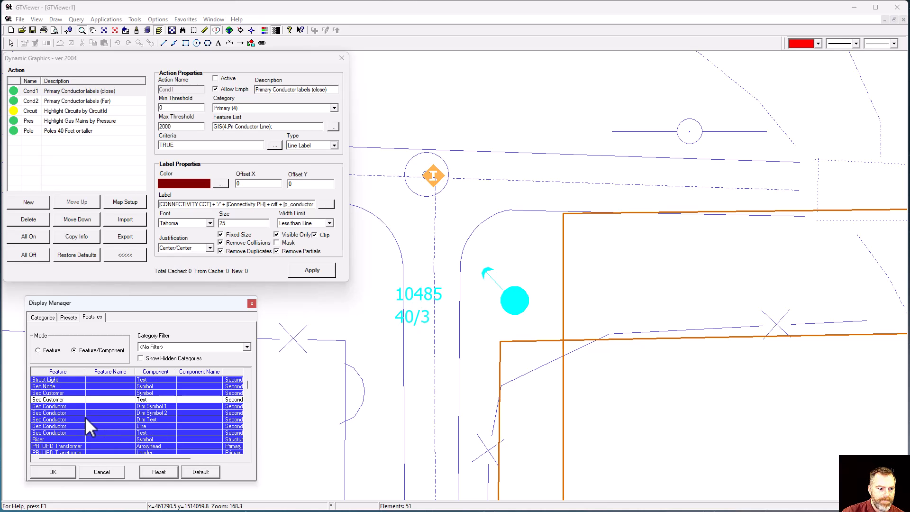
scroll(85, 416, "down", 3)
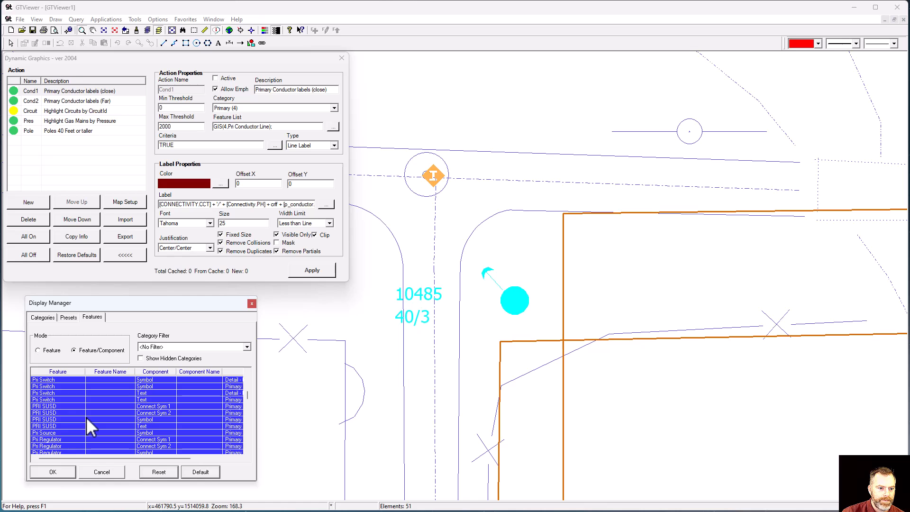
Filter the feature list to the Structure (2) category, turn off the Pole Text component, and accept the display settings
left_click(161, 347)
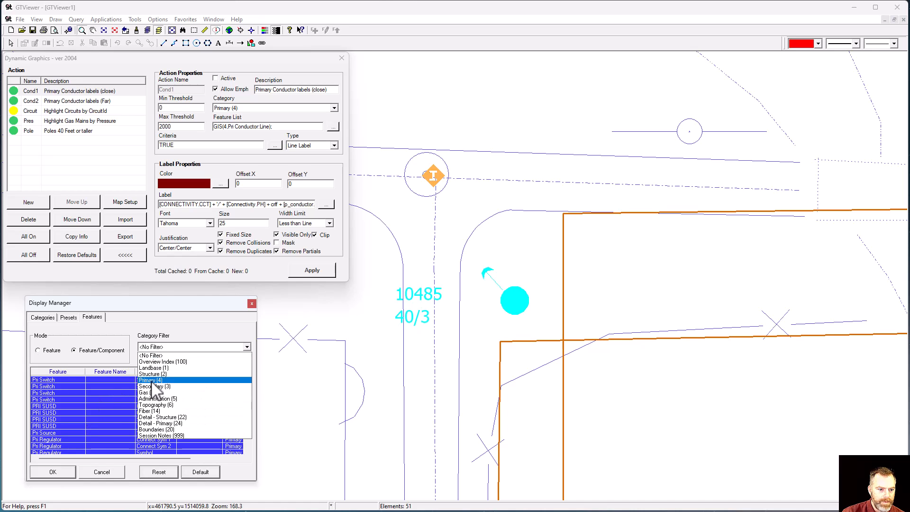
left_click(149, 373)
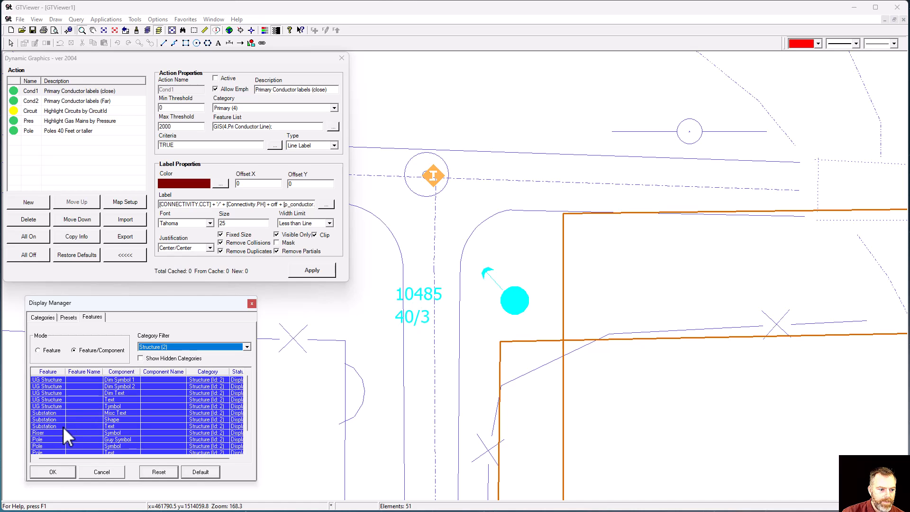
scroll(62, 426, "down", 2)
left_click(109, 432, "ctrl")
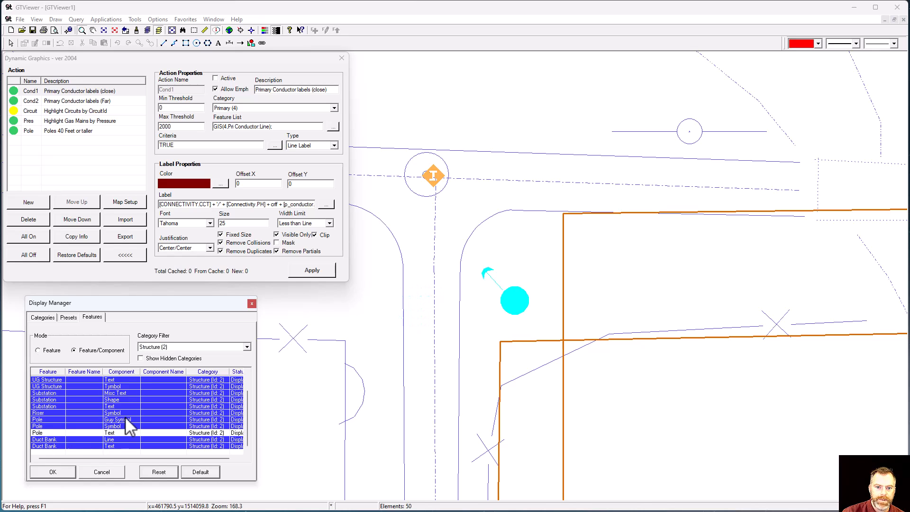
left_click(53, 472)
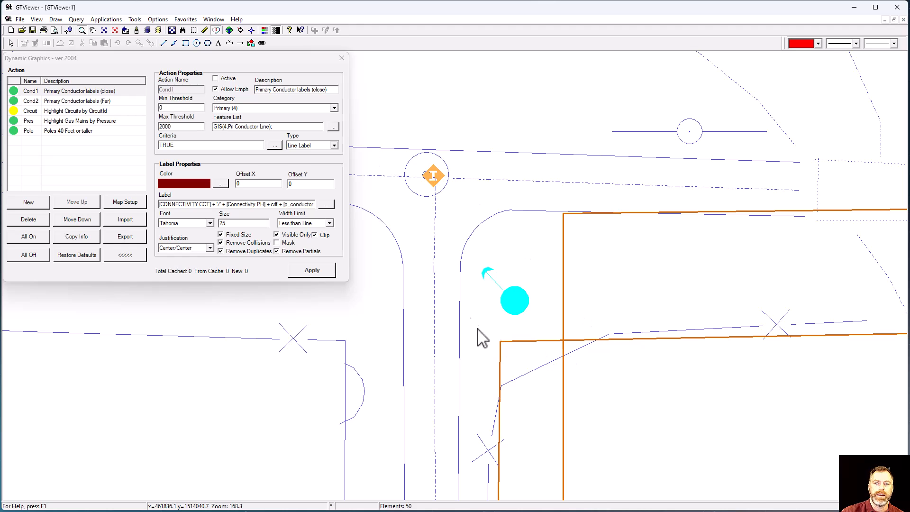
Examine the corner pole's attribute info, including its Work Order, Elect Connectivity and Pole records, and close it
right_click(520, 304)
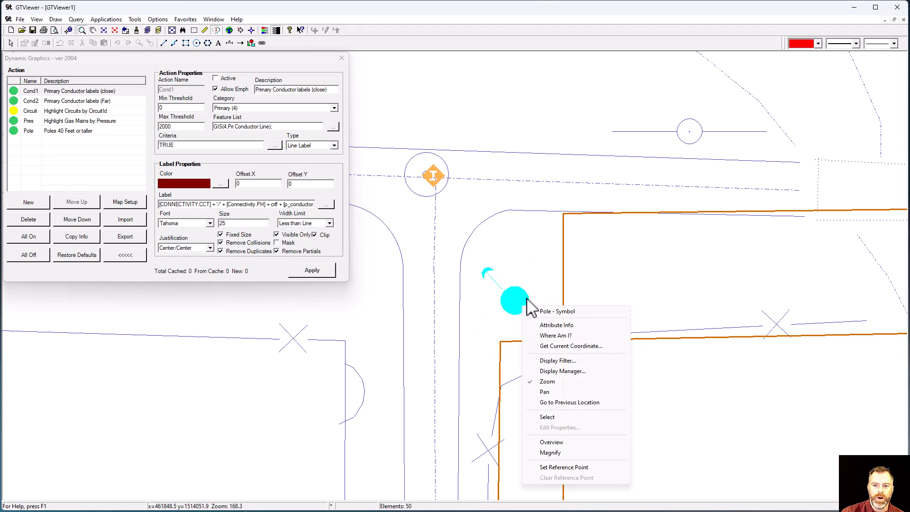
left_click(560, 325)
left_click_drag(142, 66, 171, 302)
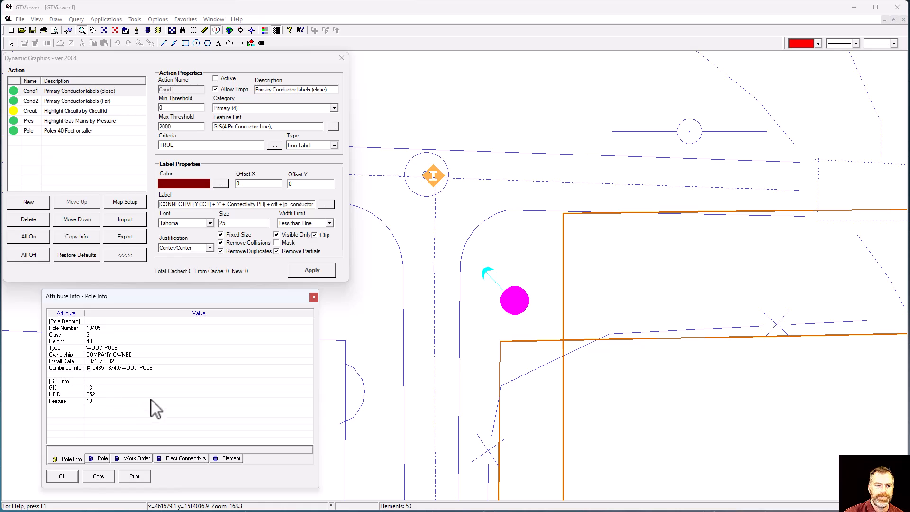
left_click(130, 458)
left_click(176, 459)
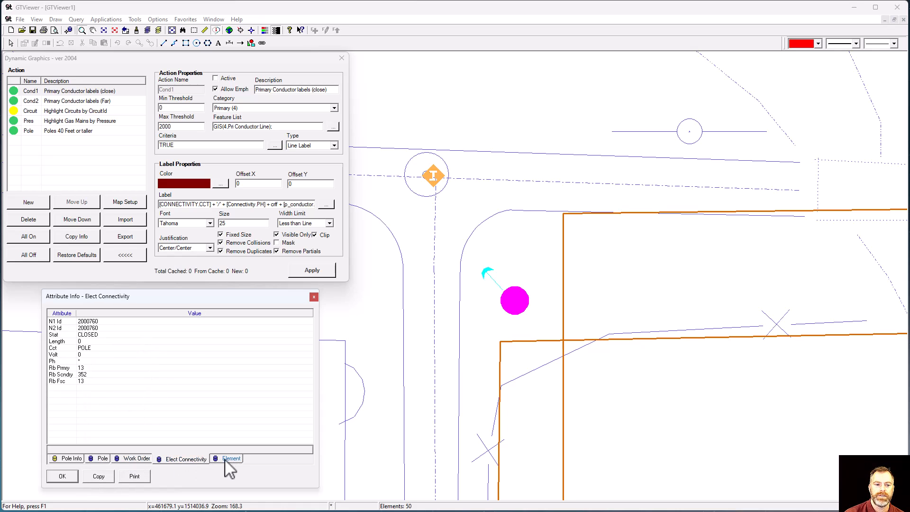
left_click(135, 458)
left_click(101, 459)
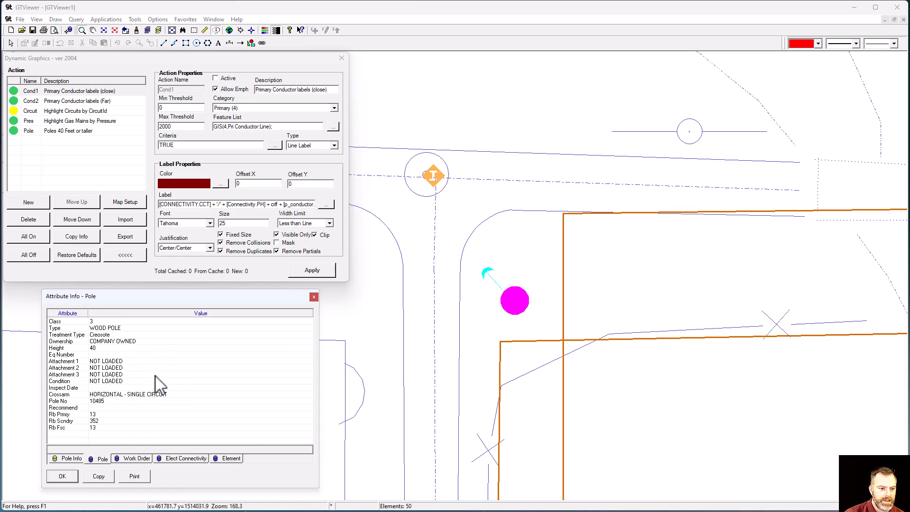
left_click(58, 475)
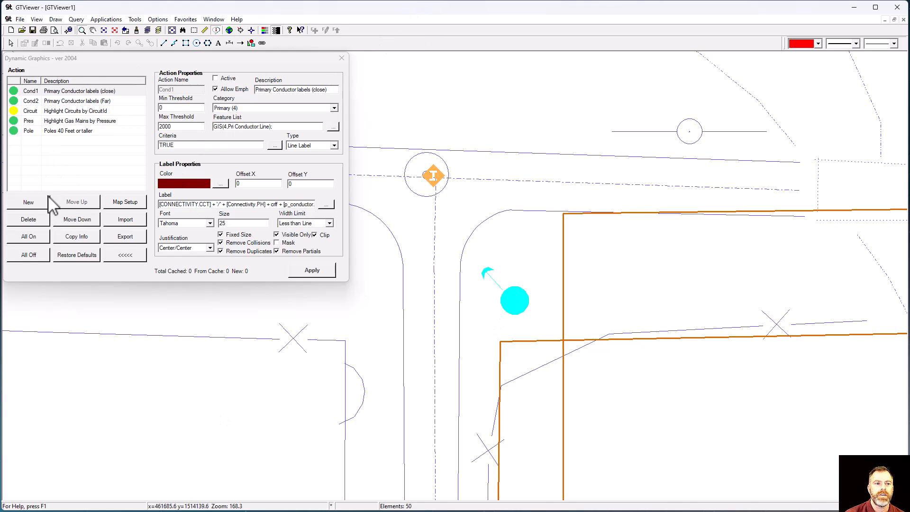
Create a new dynamic graphics action named "Pole Demo", copied from <Default>
left_click(29, 203)
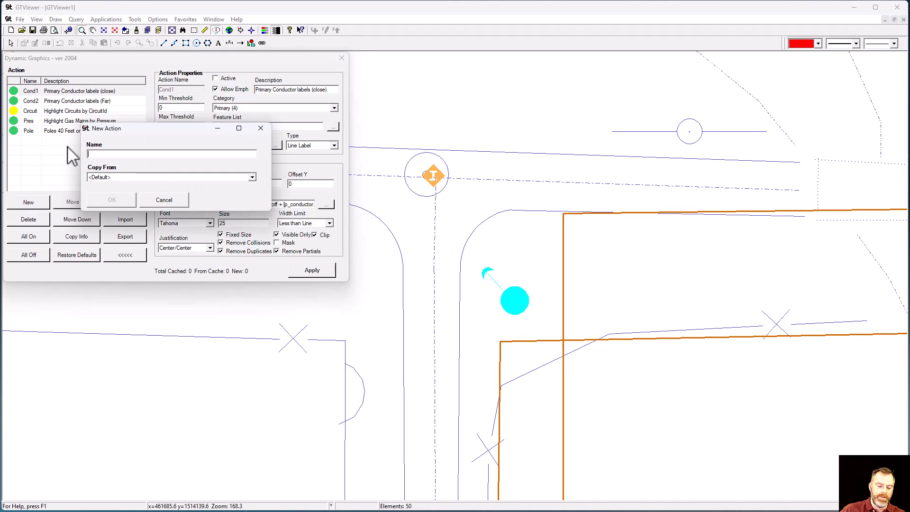
type("Pole Demo")
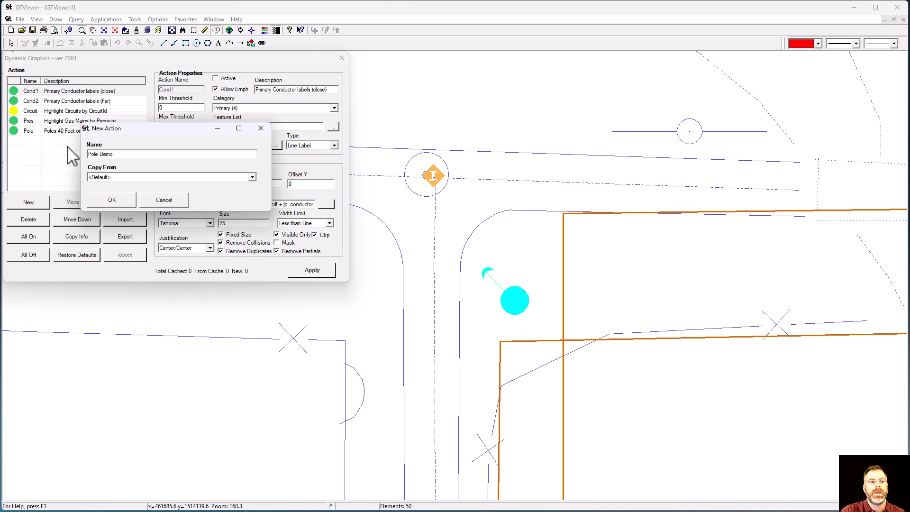
left_click(116, 178)
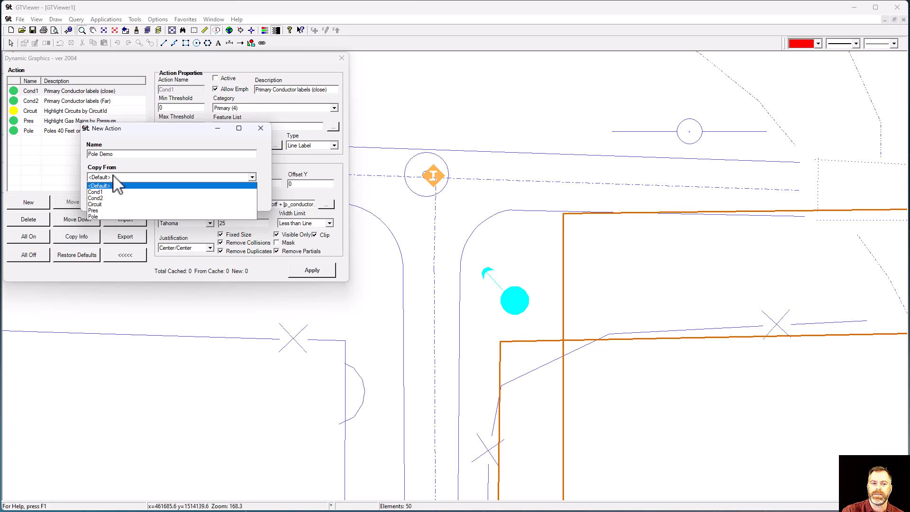
left_click(114, 176)
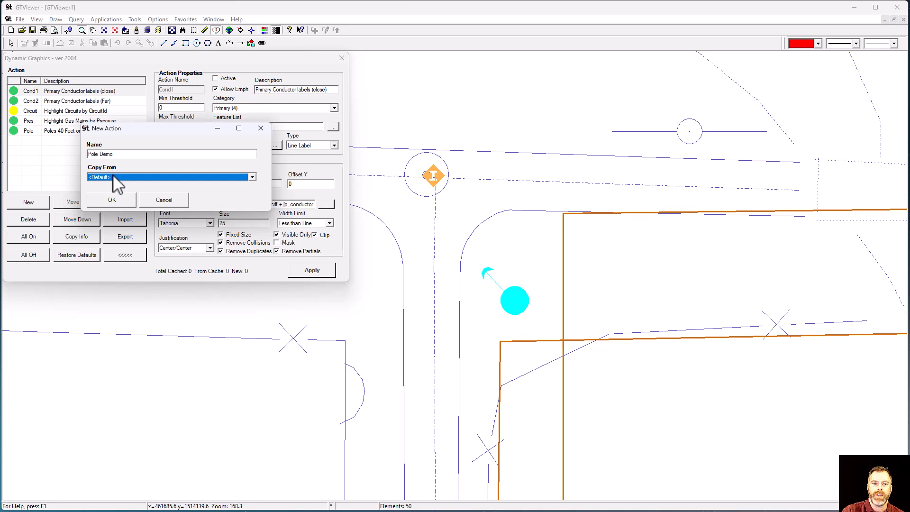
left_click(112, 200)
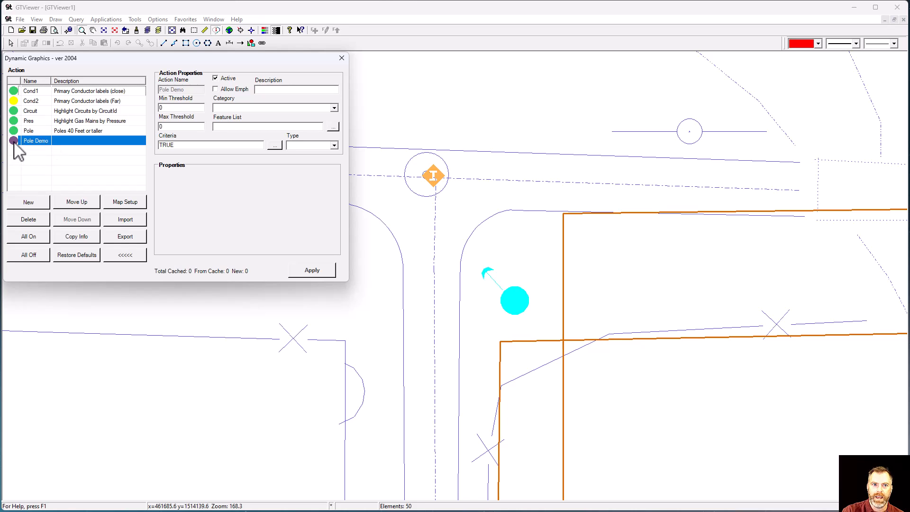
Give the new action the description "Pole Demo", a max threshold of 2000 and the Structure (2) category
left_click(265, 90)
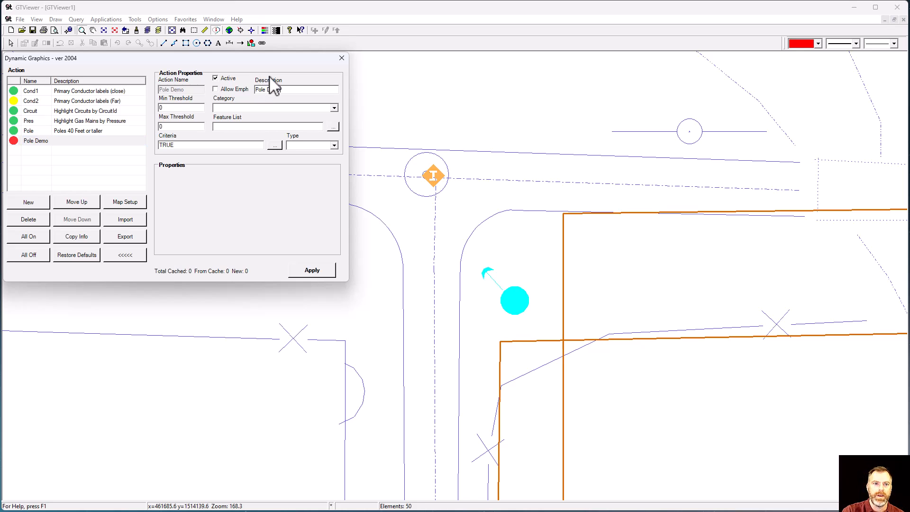
left_click_drag(176, 126, 149, 126)
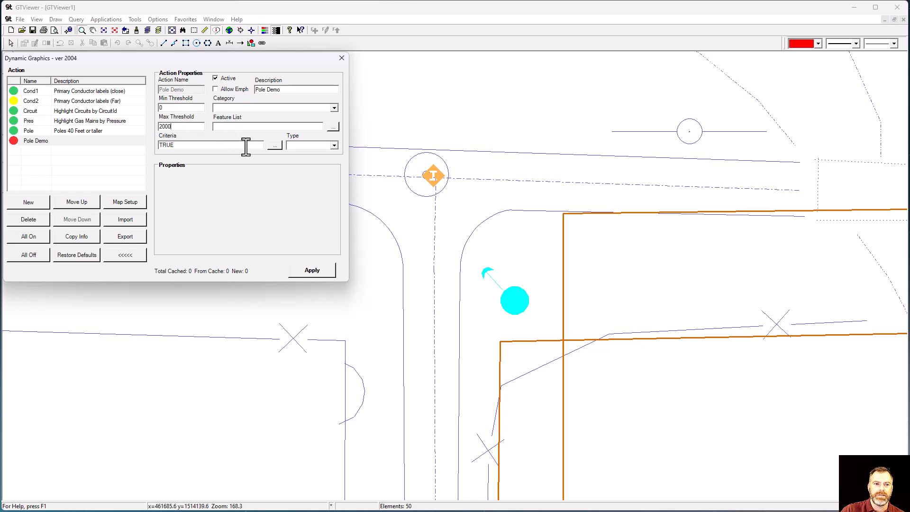
left_click(333, 126)
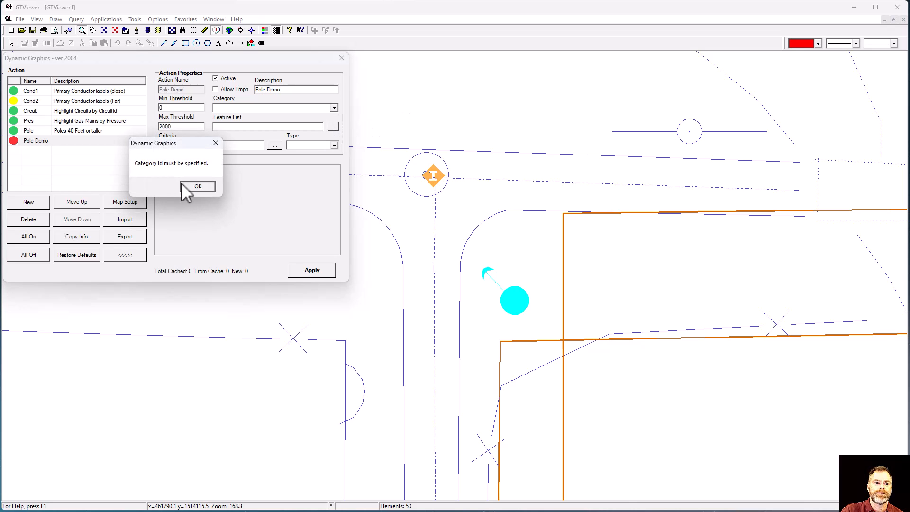
left_click(197, 186)
left_click(334, 107)
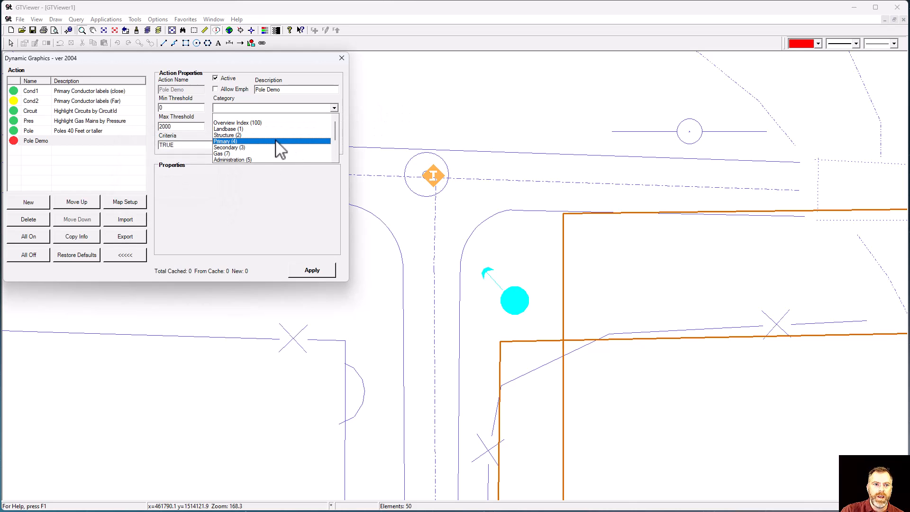
left_click(247, 136)
Set the action's feature list to the Pole Symbol entry, chosen by feature/component
left_click(333, 127)
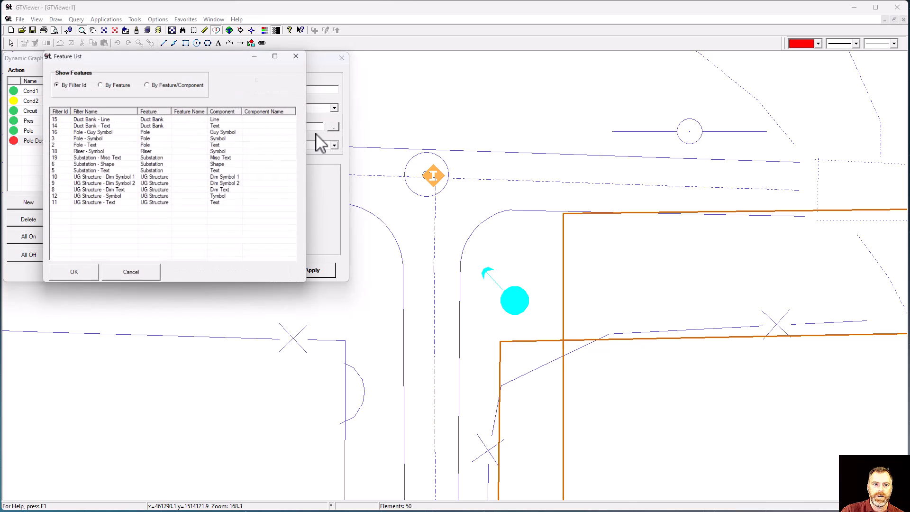
left_click(98, 85)
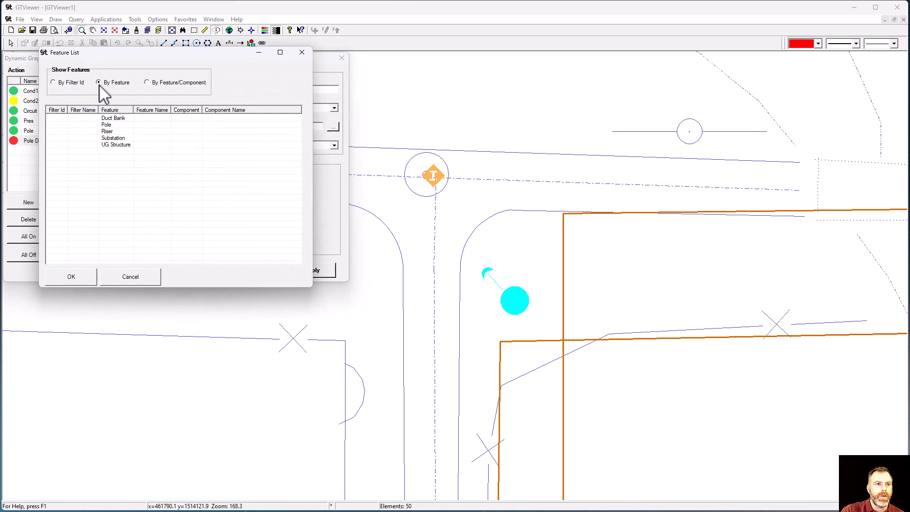
left_click(150, 82)
left_click(183, 139)
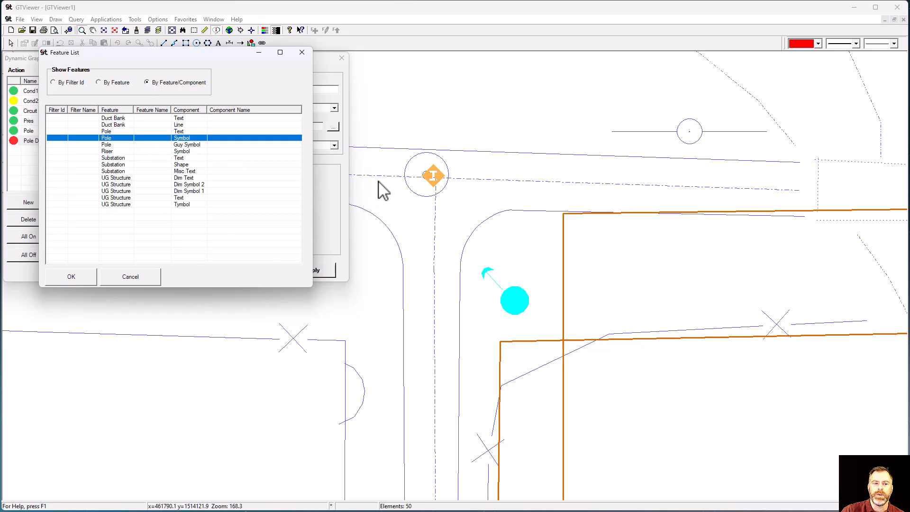
left_click(72, 277)
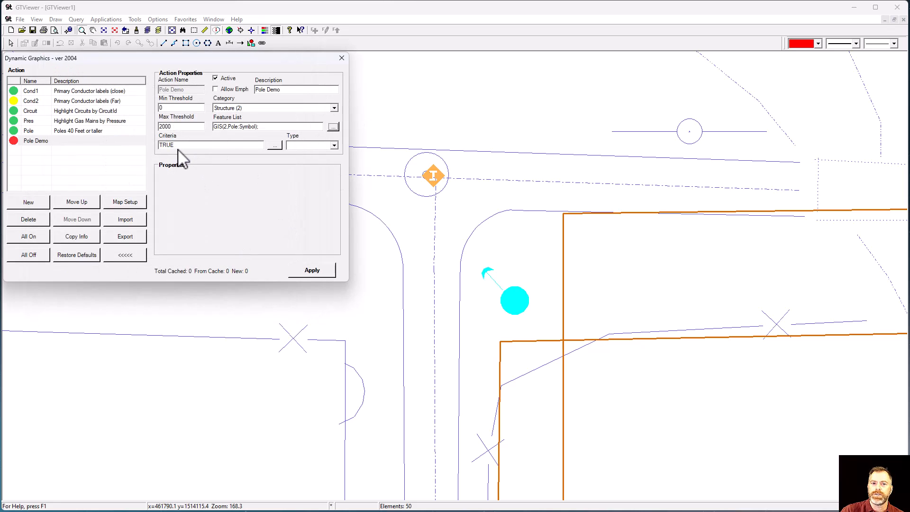
Make the action a Point Label and add the POLE table's CLASS attribute to its label expression
left_click(317, 145)
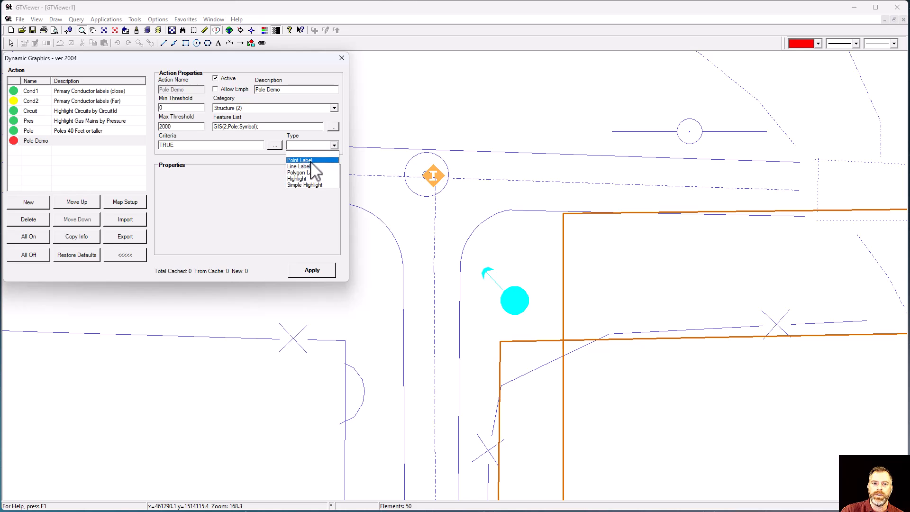
left_click(308, 161)
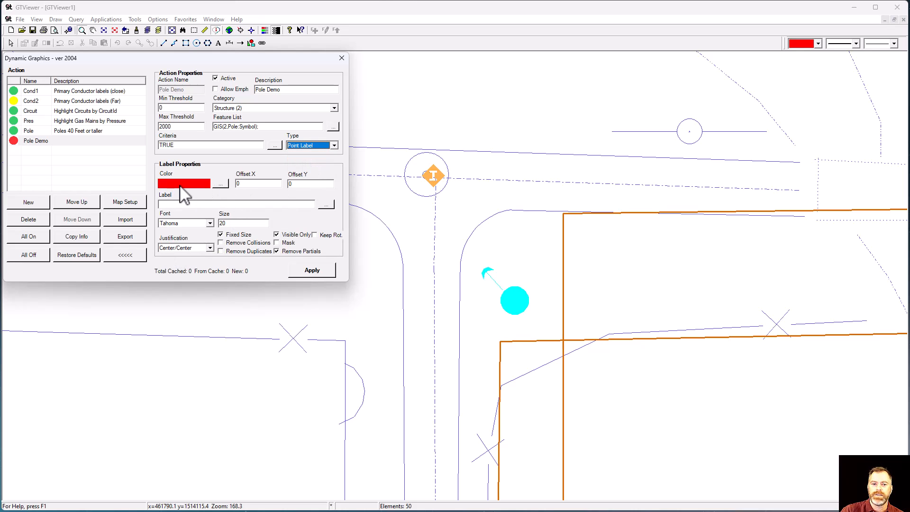
left_click(326, 205)
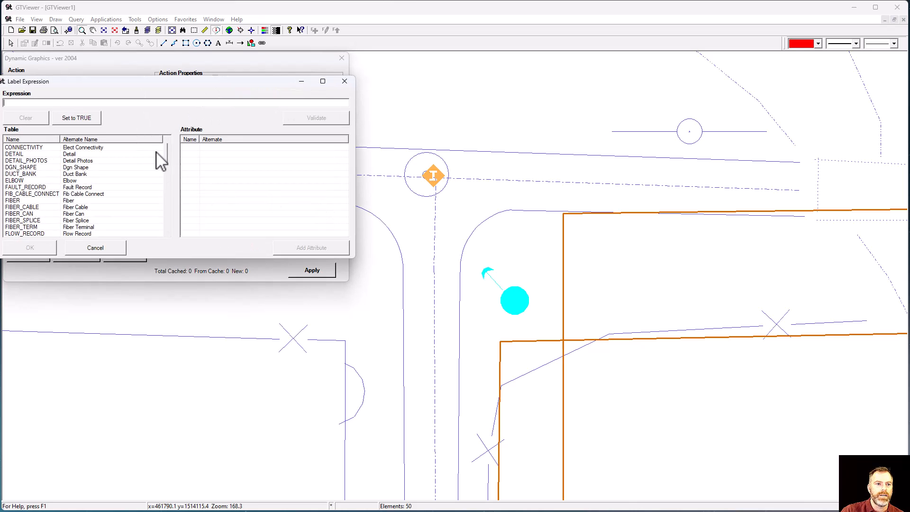
left_click_drag(167, 152, 171, 201)
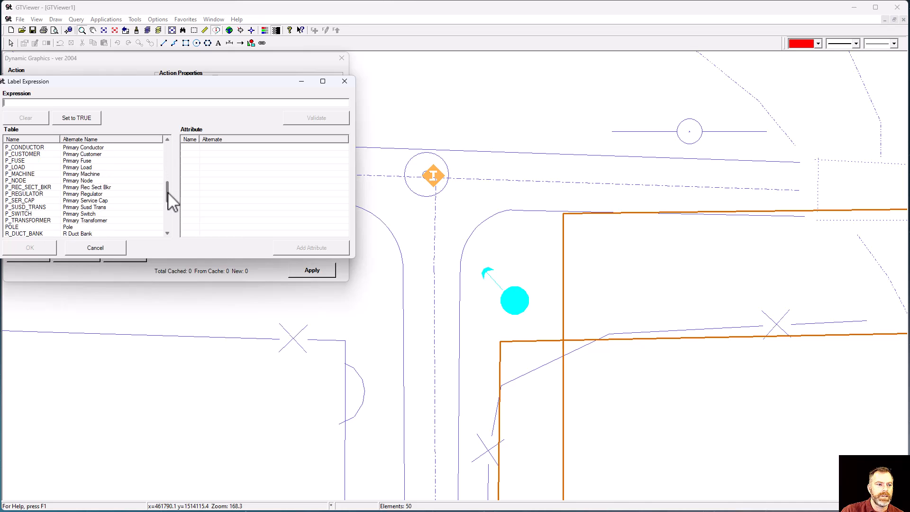
left_click(15, 227)
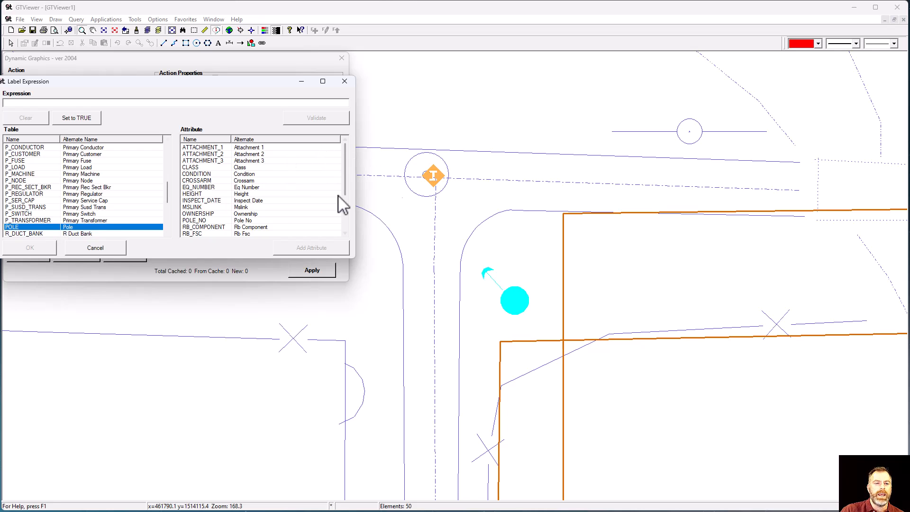
double_click(189, 167)
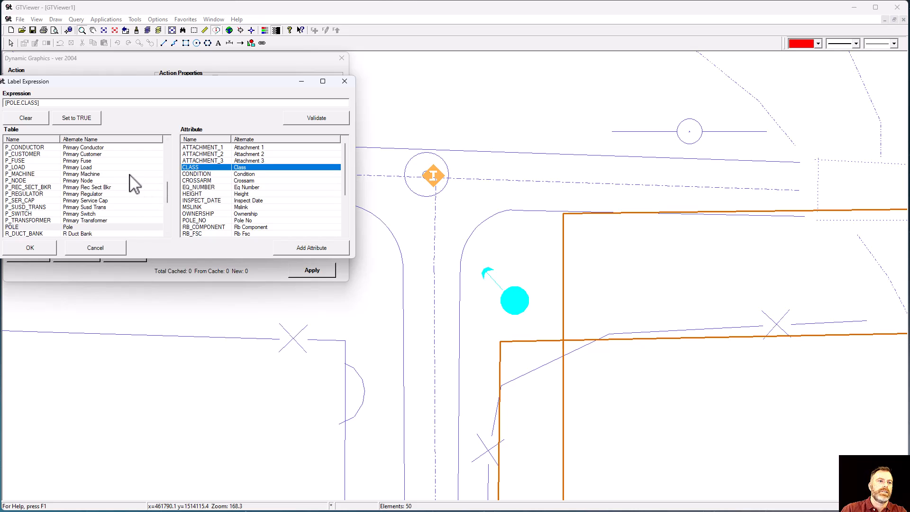
key("Home")
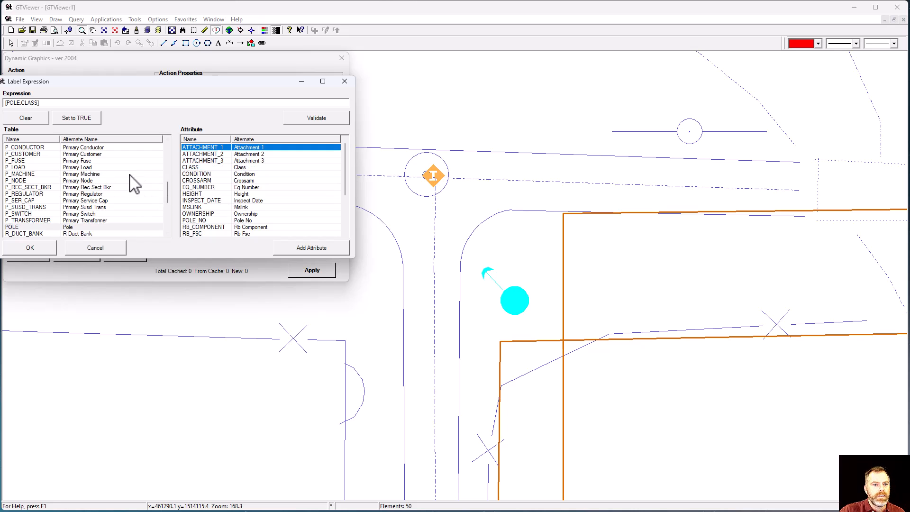
Complete the label expression as "Class: " + [POLE.CLASS] + crlf + "Height: " + [POLE.HEIGHT], validate and accept it, and apply the action
left_click(55, 103)
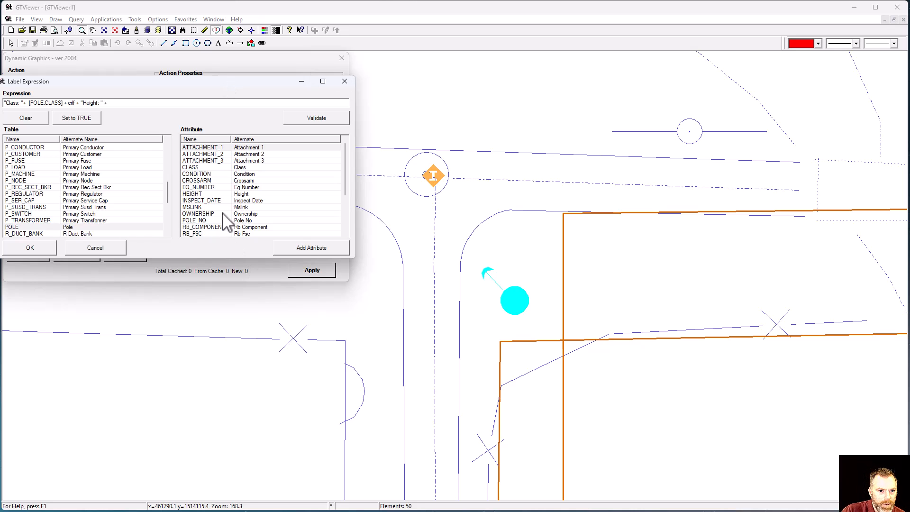
scroll(217, 190, "down", 3)
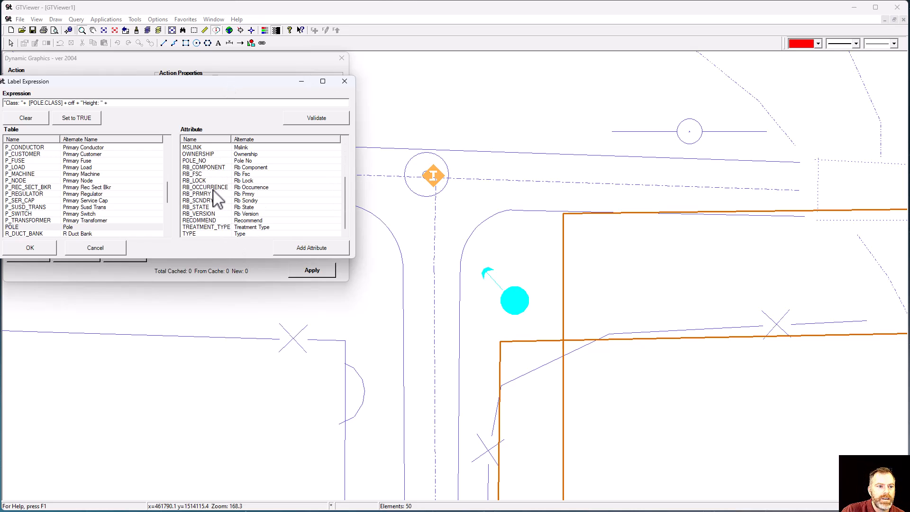
scroll(220, 204, "up", 2)
left_click(196, 174)
double_click(199, 174)
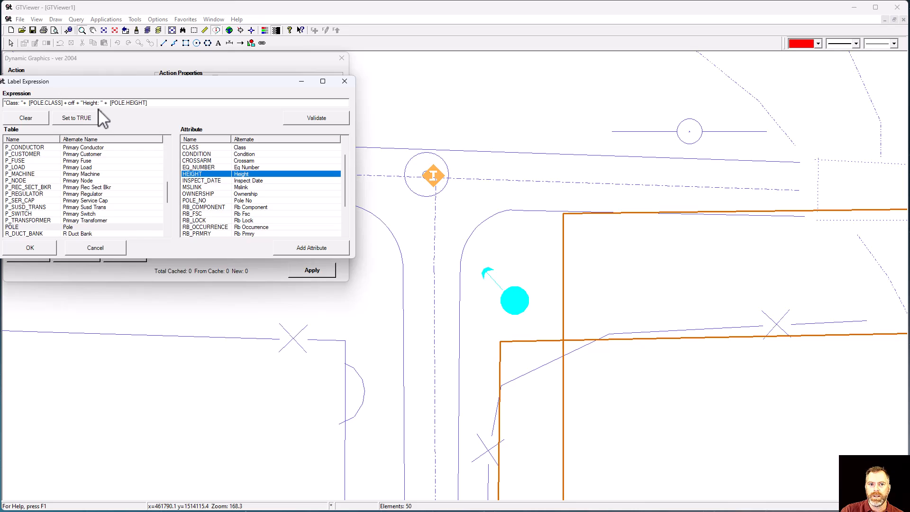
left_click(310, 122)
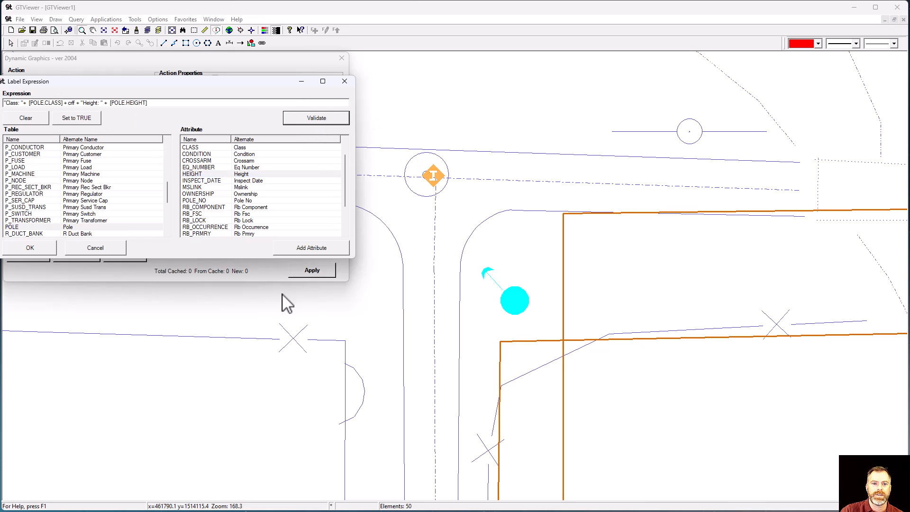
left_click(28, 248)
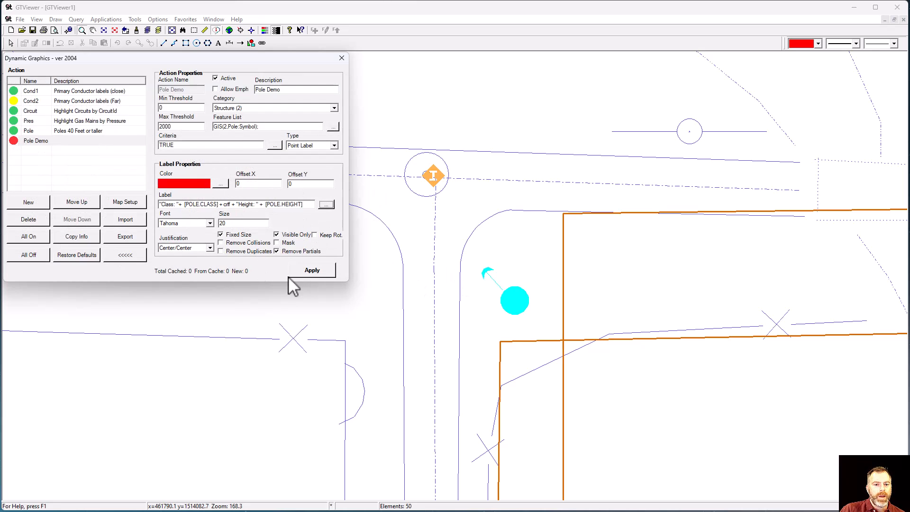
left_click(314, 269)
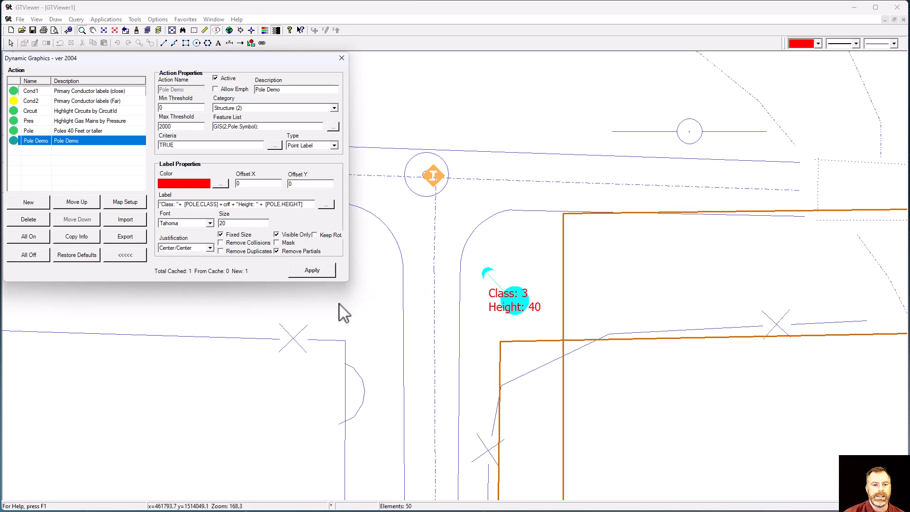
Try the Upper/Right and Upper/Left justifications on the pole label, applying each to the map
left_click(190, 249)
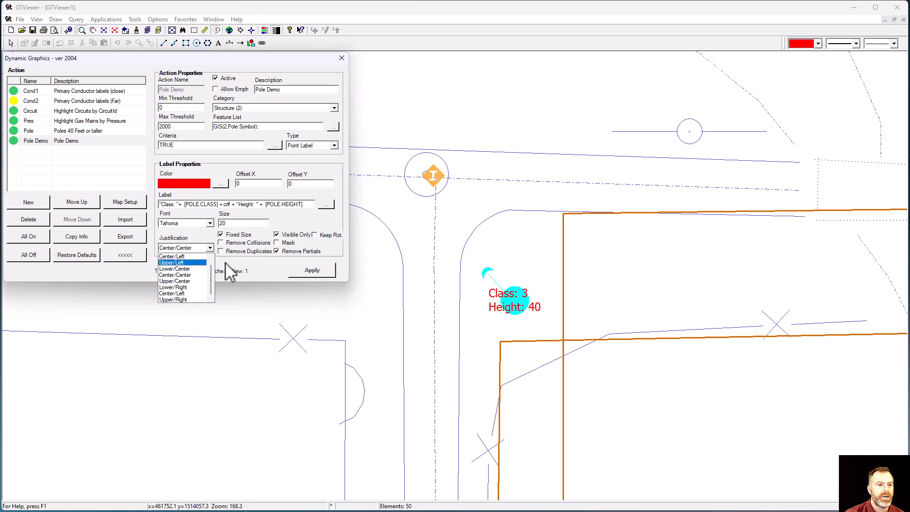
left_click(183, 300)
left_click(309, 271)
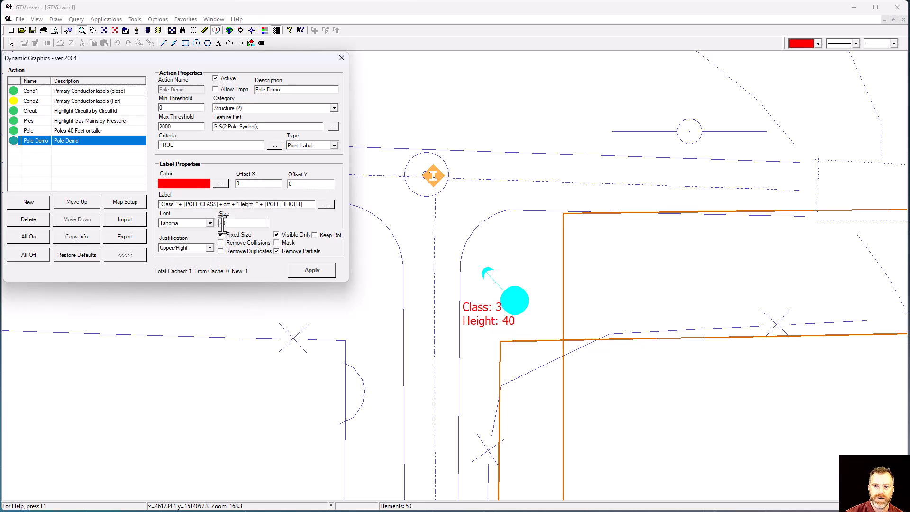
left_click(186, 247)
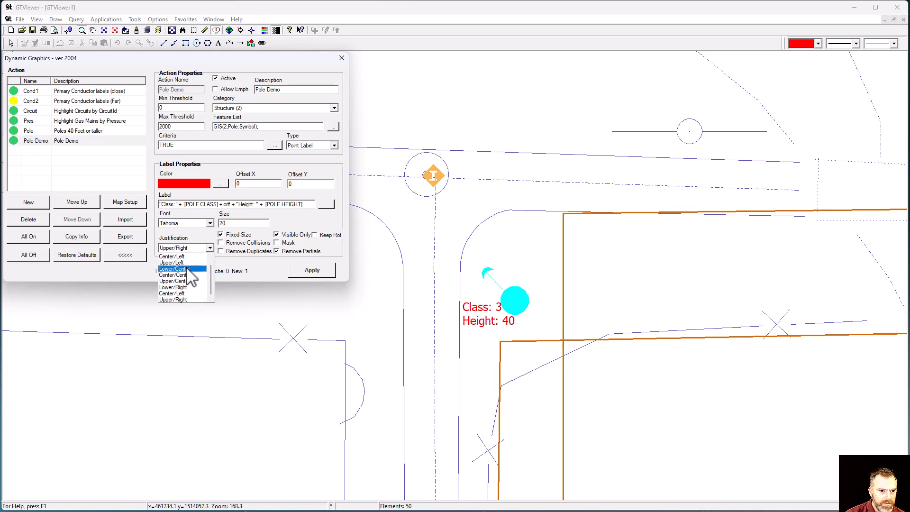
left_click(185, 264)
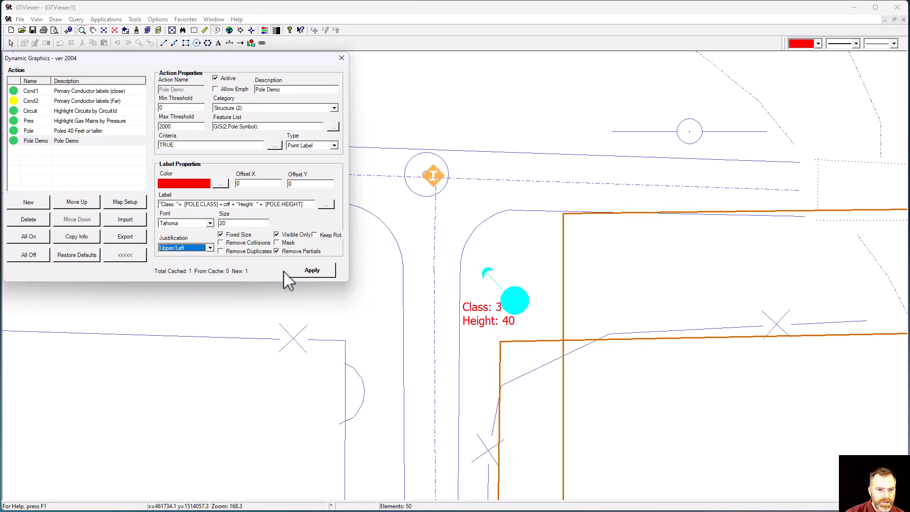
left_click(306, 275)
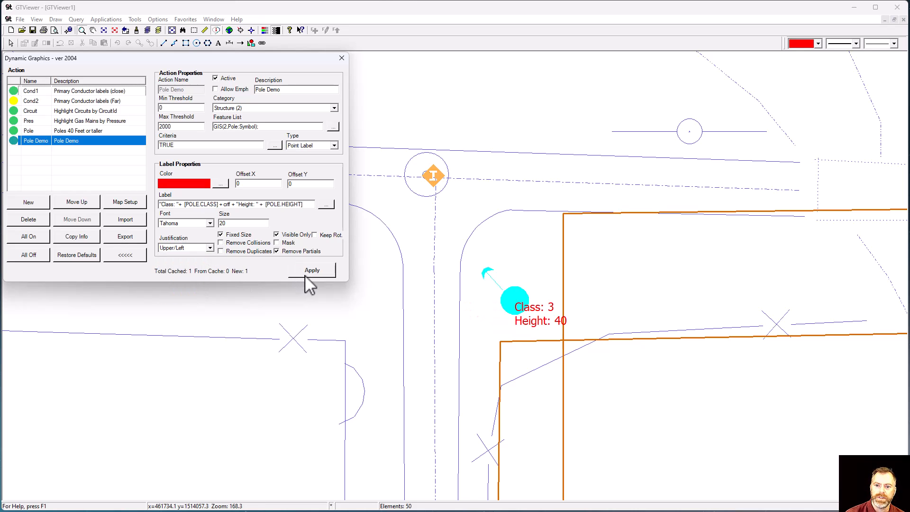
Set the pole label's justification to Lower/Right and apply it
left_click(209, 247)
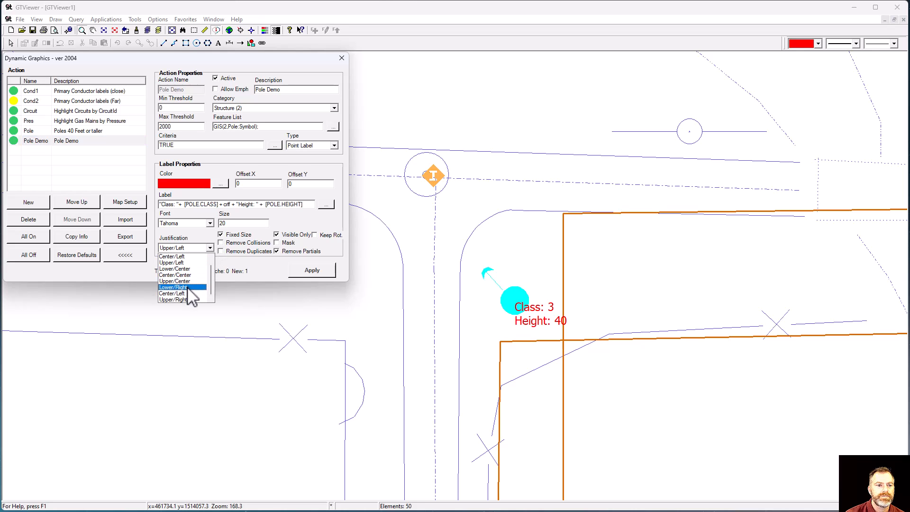
left_click(189, 288)
left_click(298, 271)
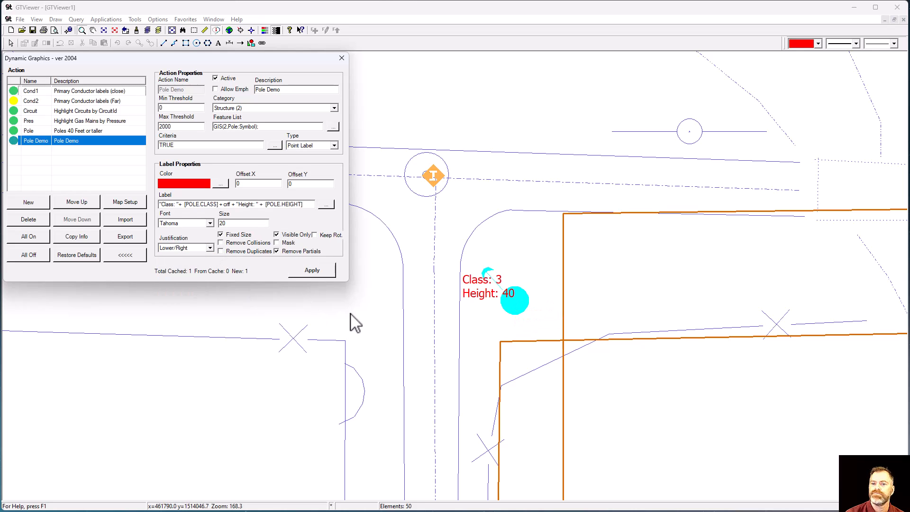
Set the pole label's Offset X to 5 and apply it
left_click(237, 183)
type("5")
left_click(306, 270)
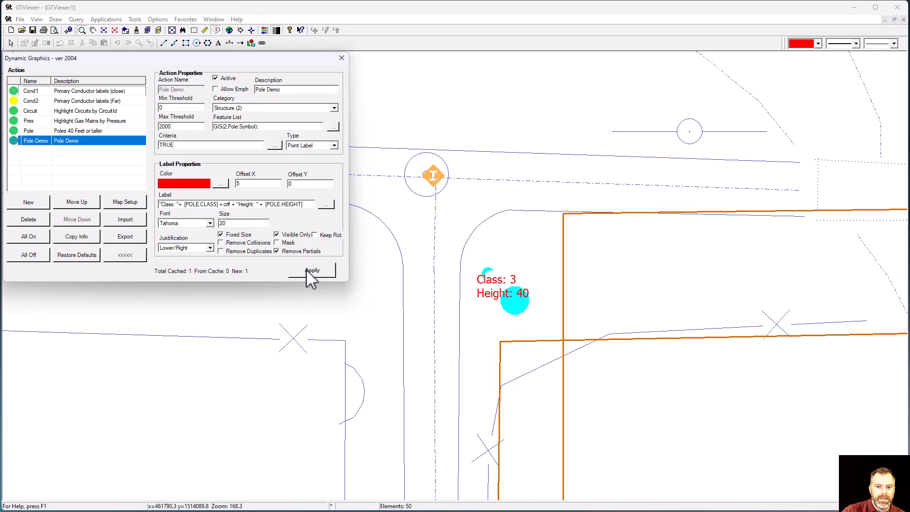
Try Offset X values of -5 and -7 on the pole label, applying each to the map
left_click(256, 183)
type("-")
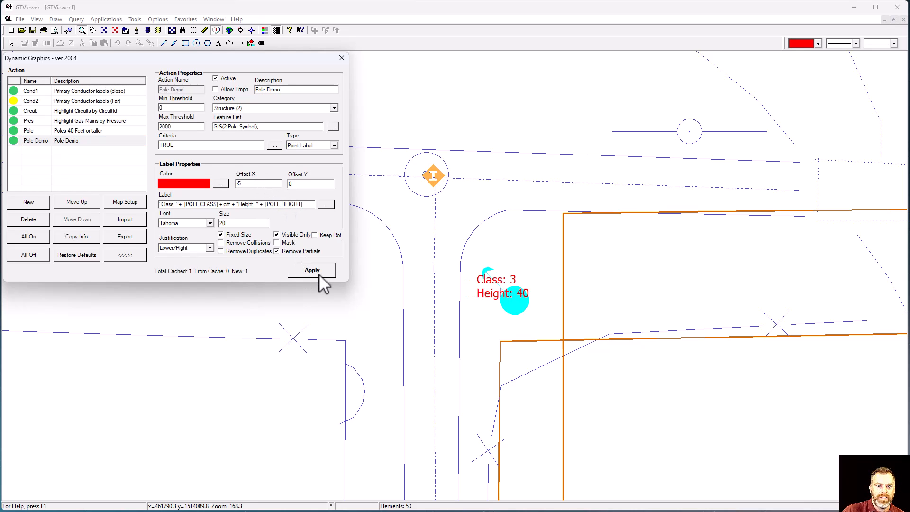
left_click(320, 274)
left_click(239, 184)
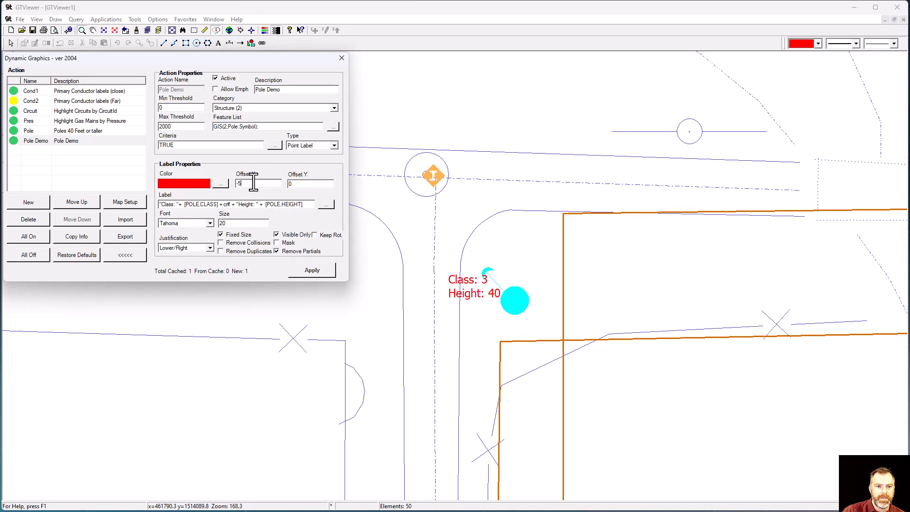
left_click(313, 271)
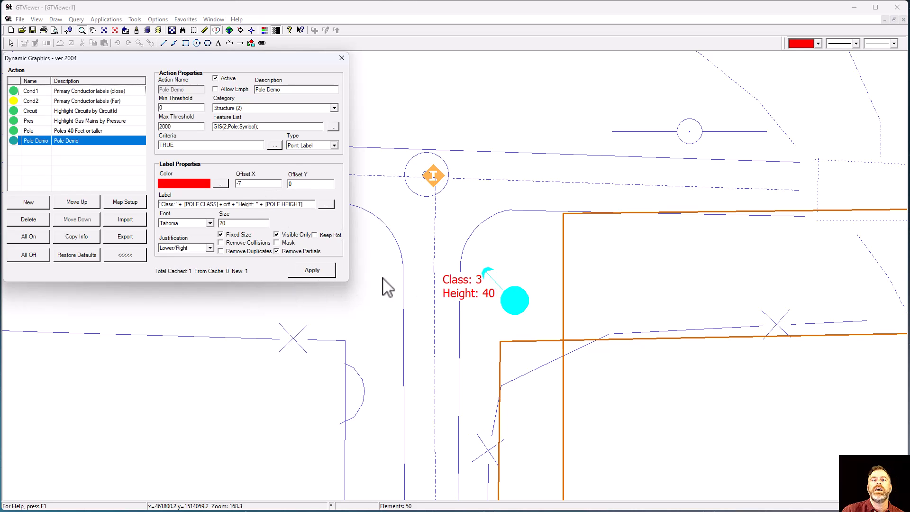
Set the pole label's Offset X to -9 and Offset Y to 1, and apply them
left_click(263, 183)
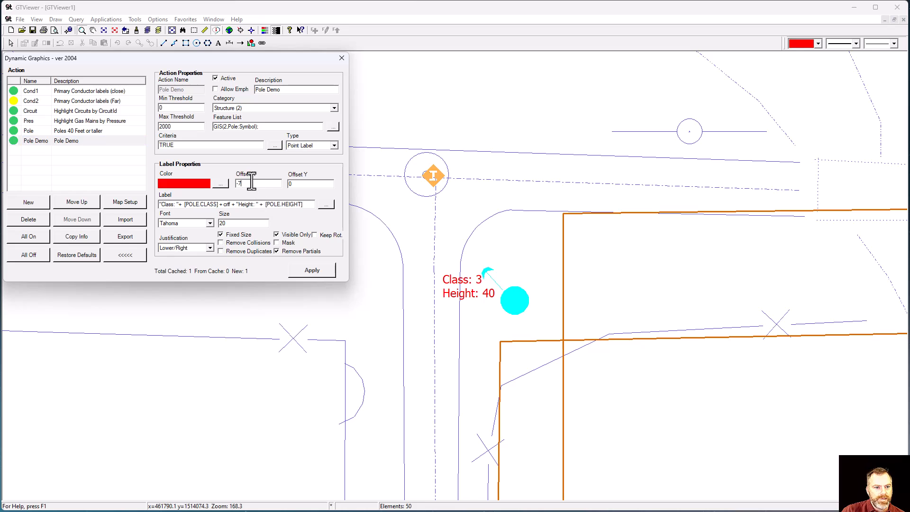
type("9")
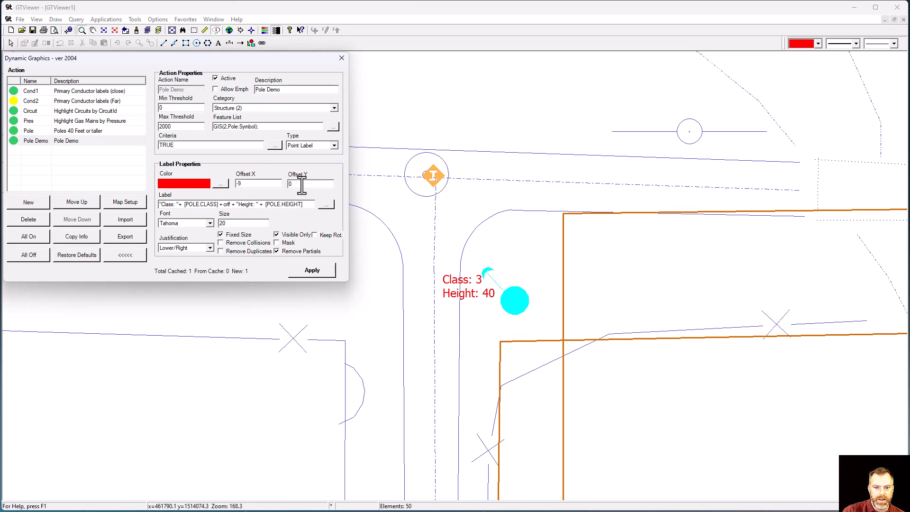
double_click(287, 183)
type("1")
left_click(305, 267)
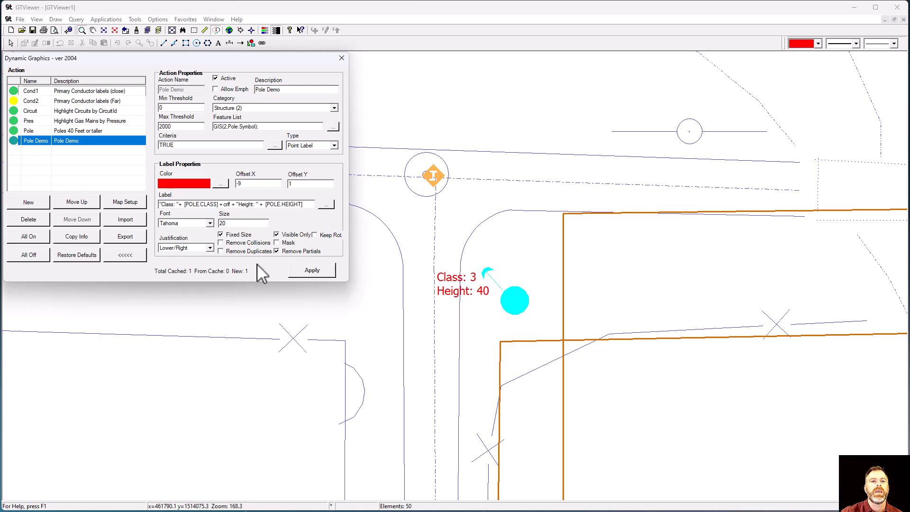
Turn on Remove Collisions for the pole label and apply the action
left_click(221, 242)
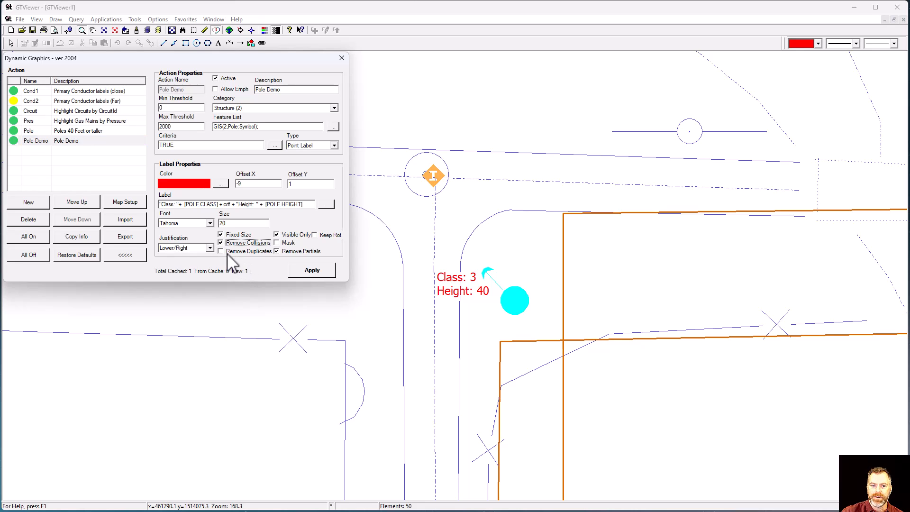
left_click(220, 251)
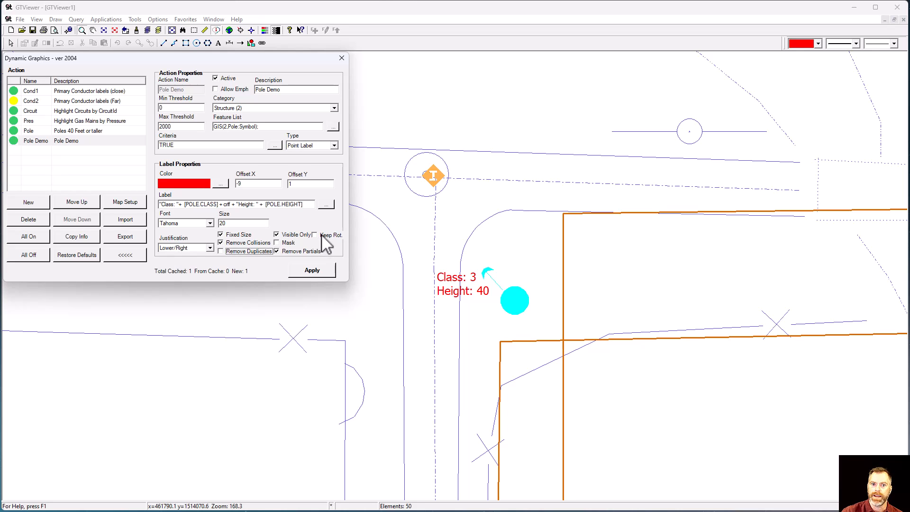
left_click(310, 270)
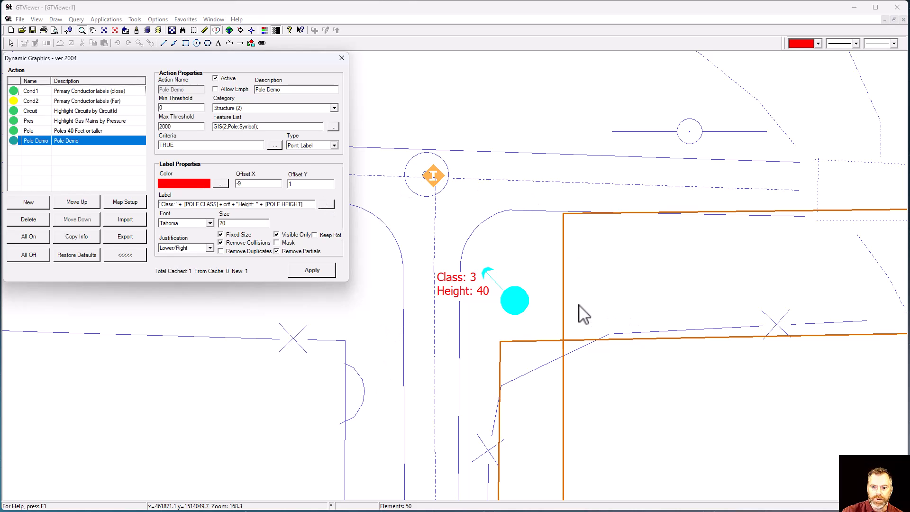
Examine the fixed-size pole labels along the road at several zoom levels
scroll(558, 319, "down", 2)
scroll(650, 353, "down", 2)
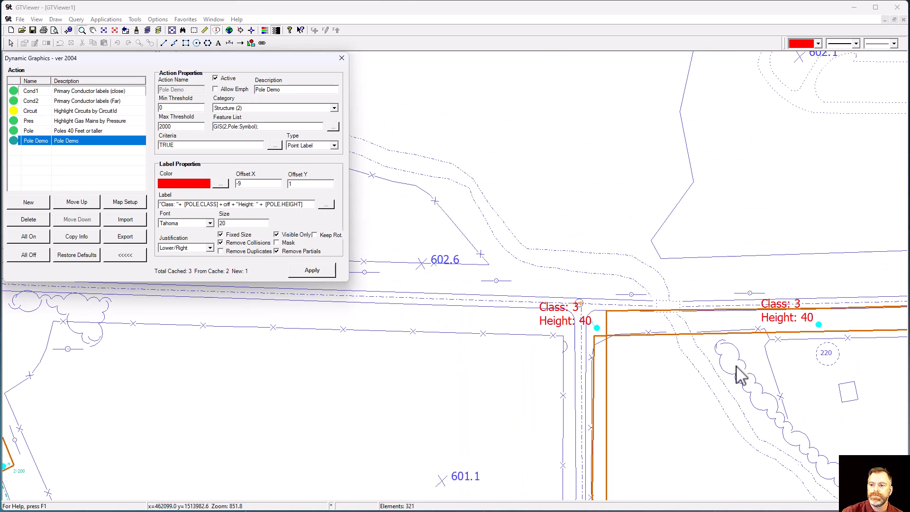
left_click_drag(818, 362, 661, 309)
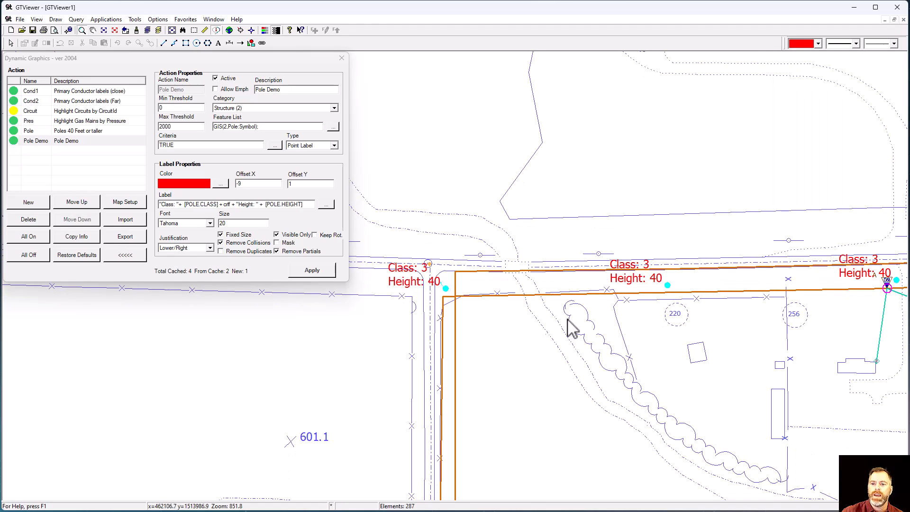
scroll(675, 332, "down", 1)
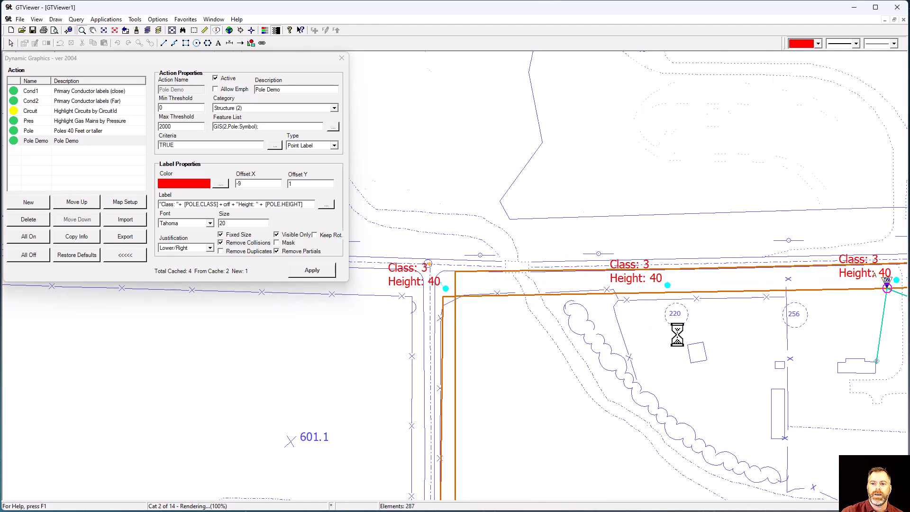
scroll(614, 374, "up", 1)
scroll(614, 374, "up", 1)
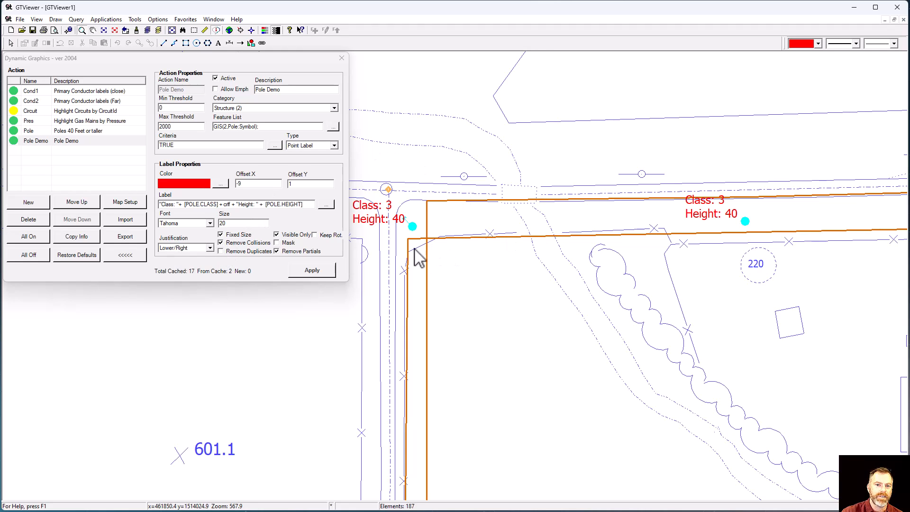
scroll(417, 239, "up", 2)
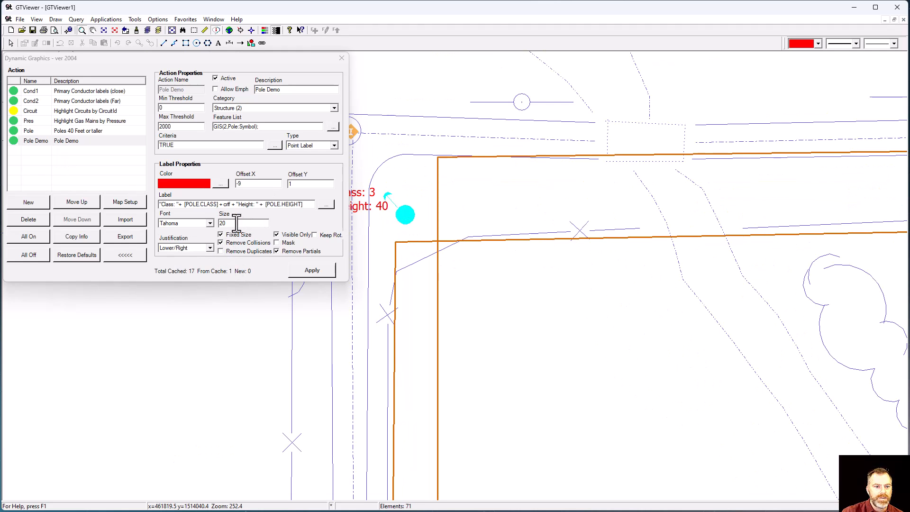
Turn off Fixed Size for the pole label, set its size to 10 and apply the changes
left_click(221, 235)
left_click(307, 270)
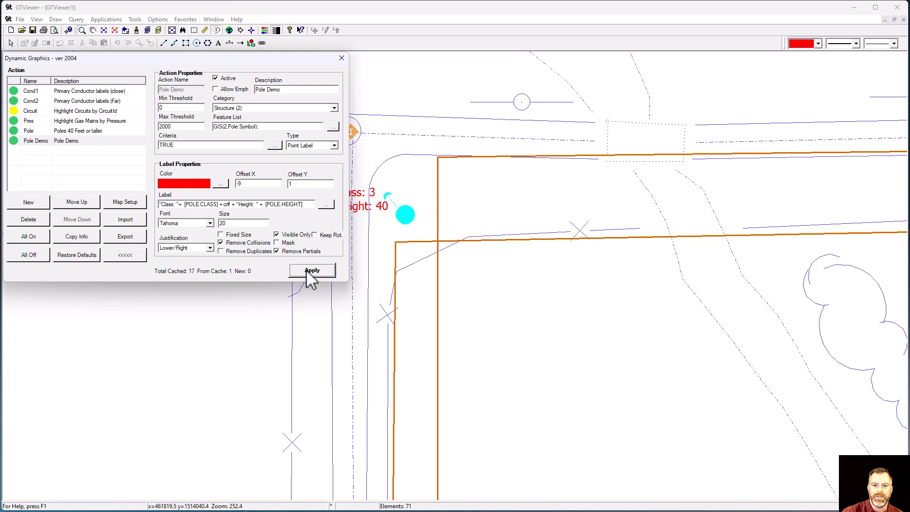
left_click_drag(236, 223, 198, 222)
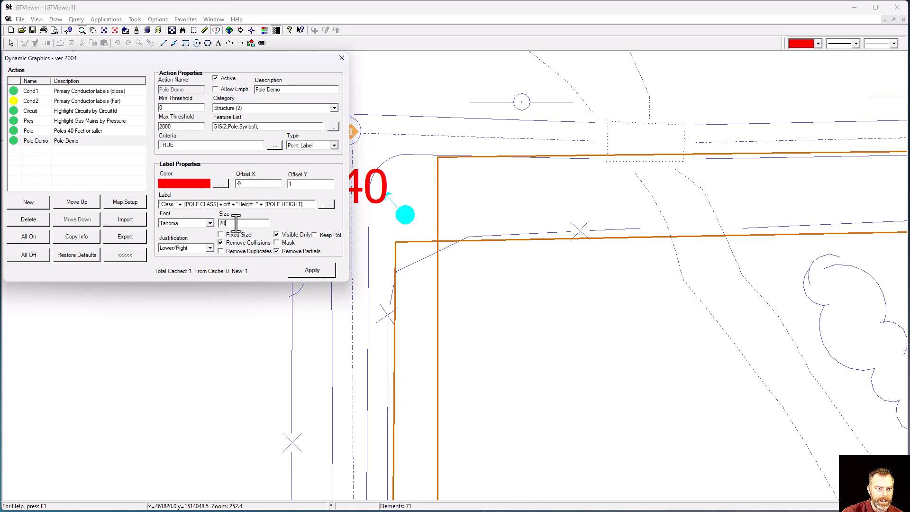
type("10")
left_click(311, 271)
Set the pole label's size to 5 and apply it
left_click_drag(447, 216, 575, 220)
left_click_drag(453, 349, 620, 161)
left_click(233, 224)
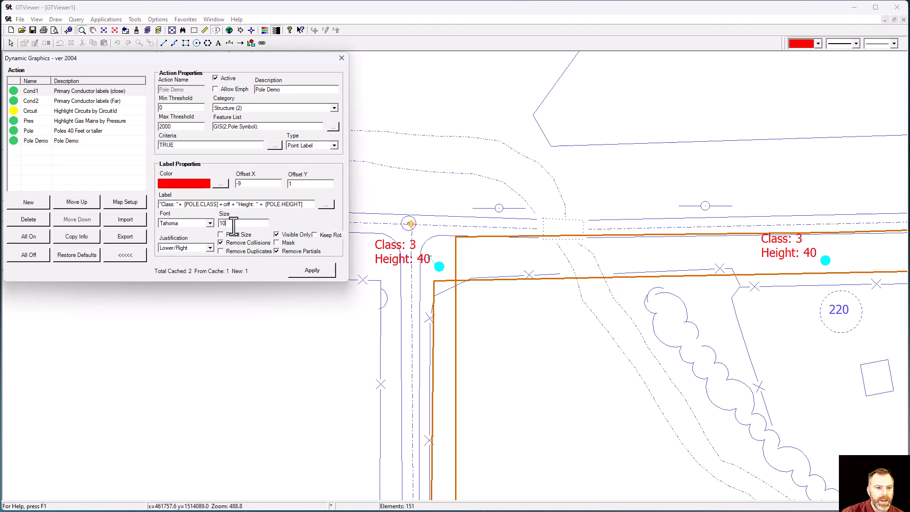
type("5")
left_click(316, 271)
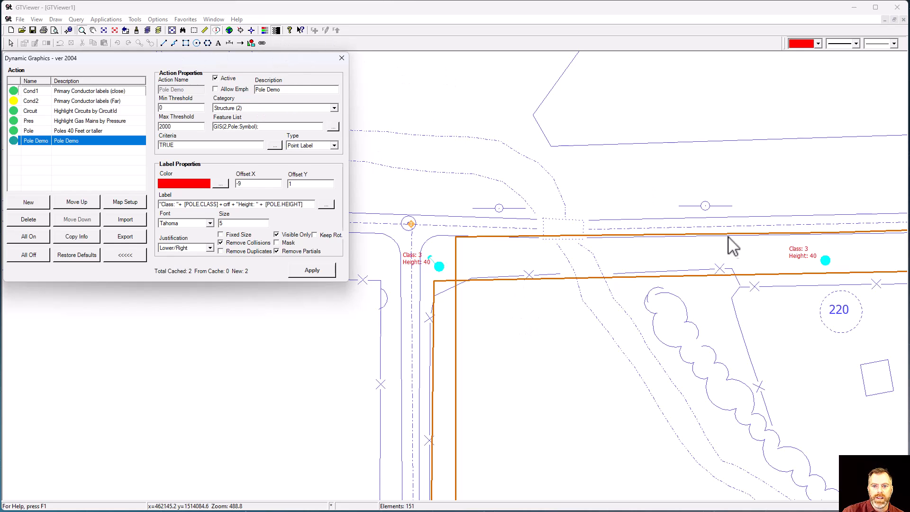
Examine how the pole labels scale with the map around the neighbouring poles and houses at different zoom levels
key("Right")
left_click(752, 286)
key("Right")
key("Right")
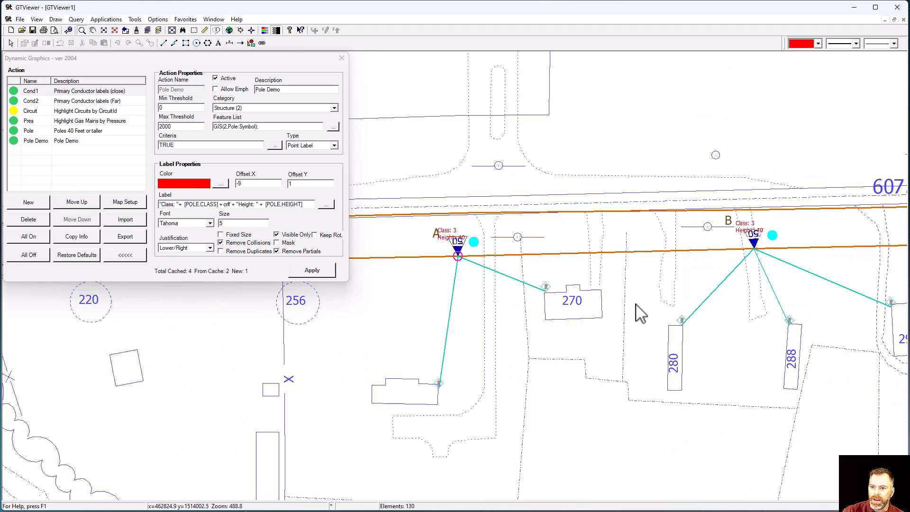
scroll(635, 304, "down", 1)
scroll(714, 258, "up", 2)
scroll(718, 268, "up", 1)
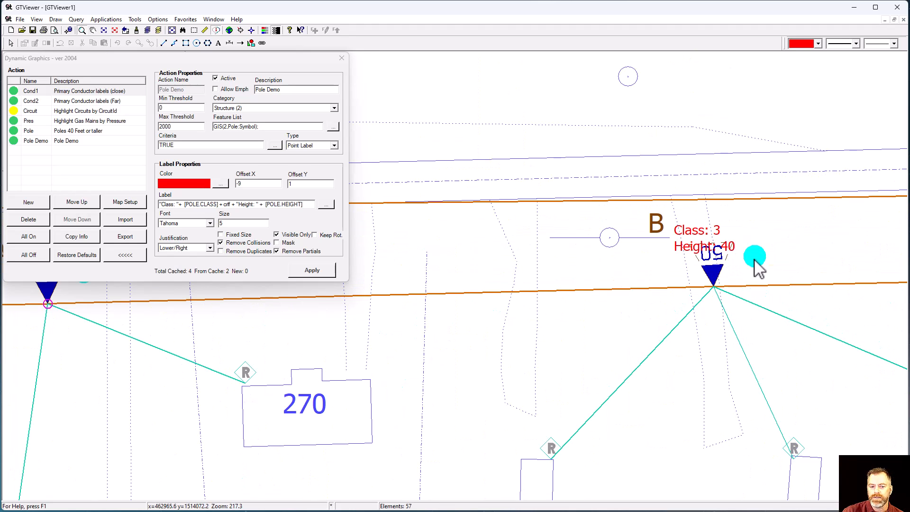
mouse_move(754, 264)
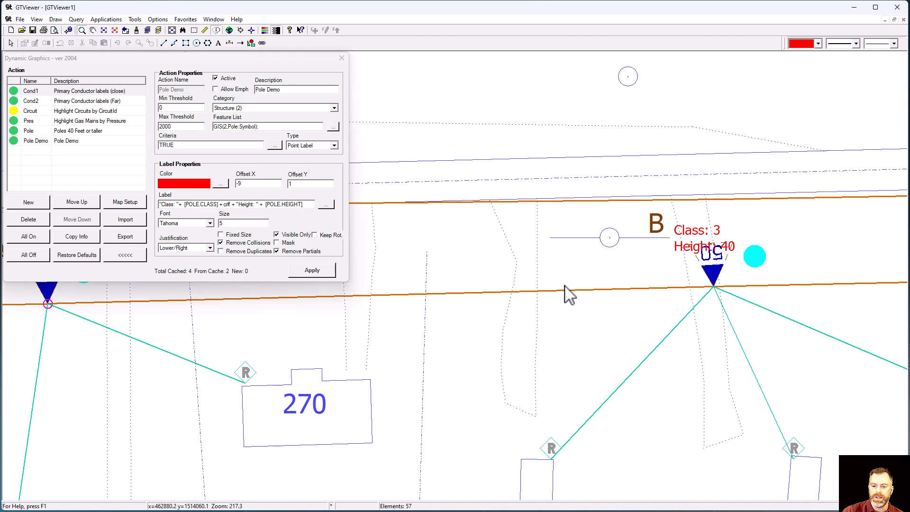
scroll(526, 299, "down", 2)
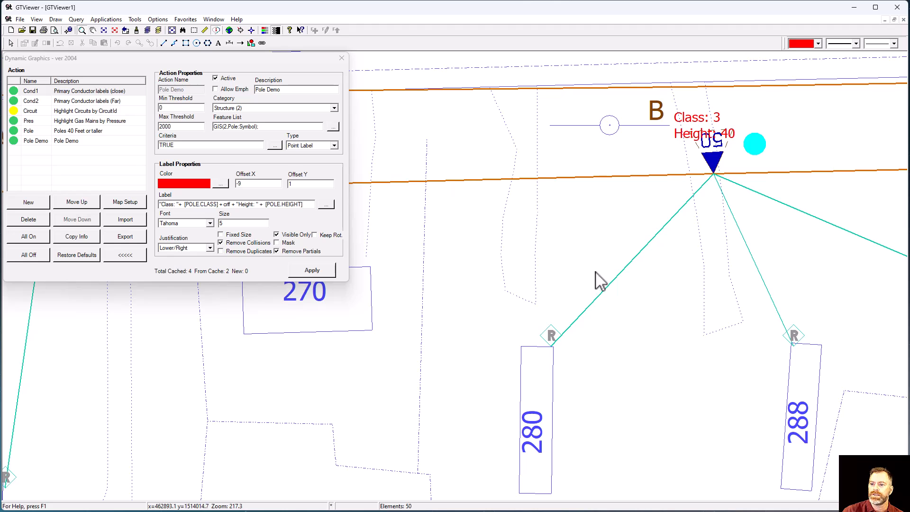
key("Down")
scroll(556, 276, "down", 3)
key("Left")
key("Left")
key("Down")
key("Down")
key("Up")
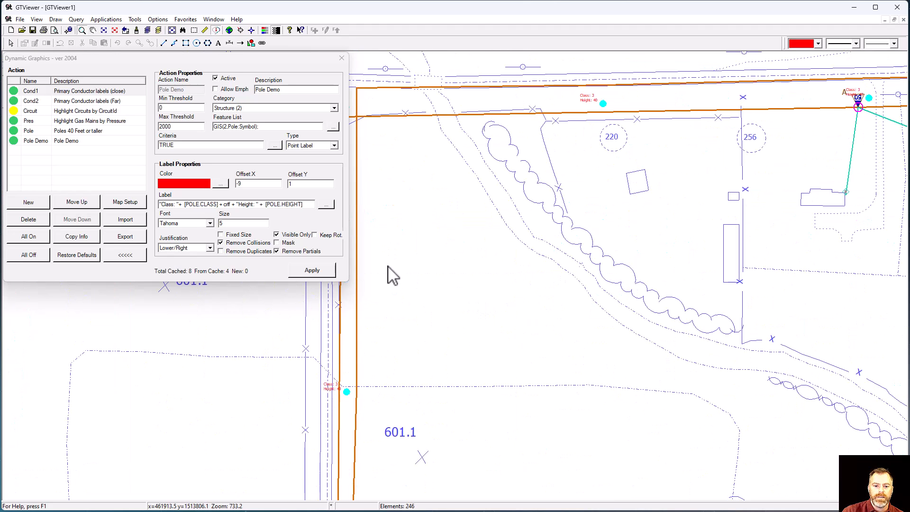
key("Right")
Display the map in grayscale, enable Allow Emph for the Pole Demo action and apply it
left_click(266, 32)
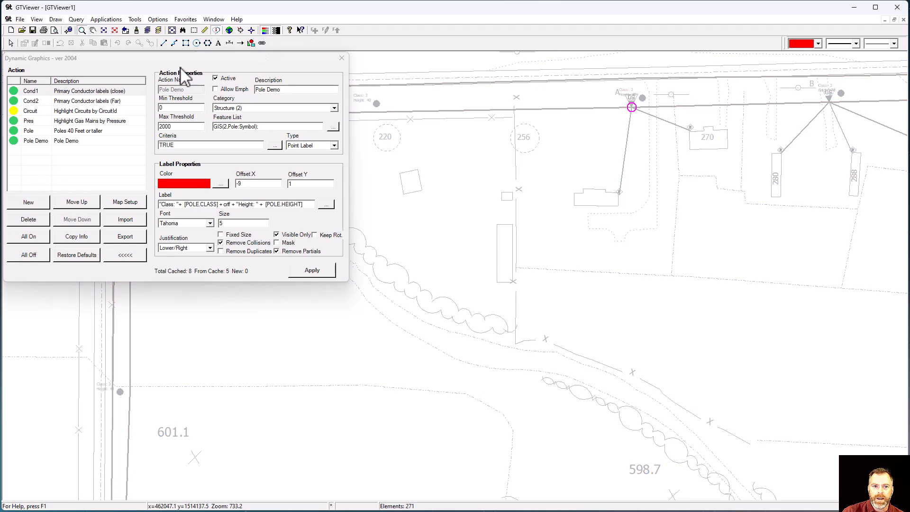
left_click(218, 90)
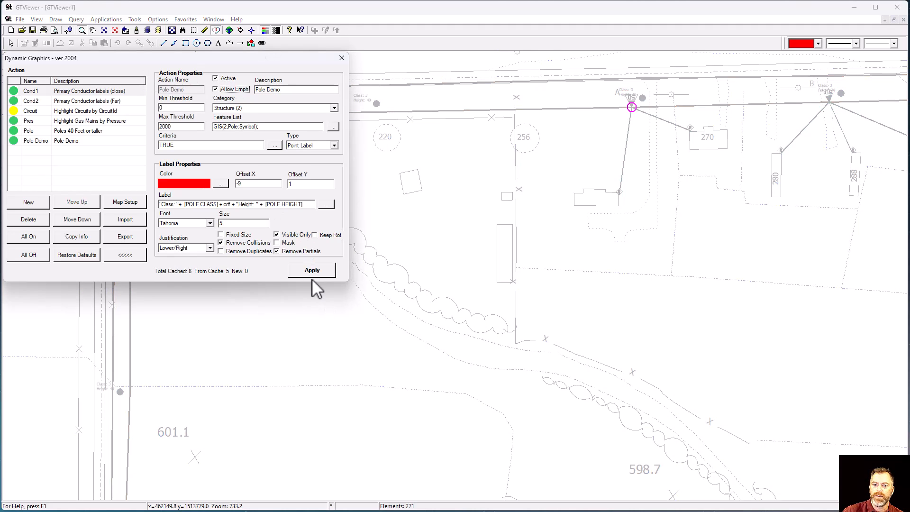
left_click(307, 266)
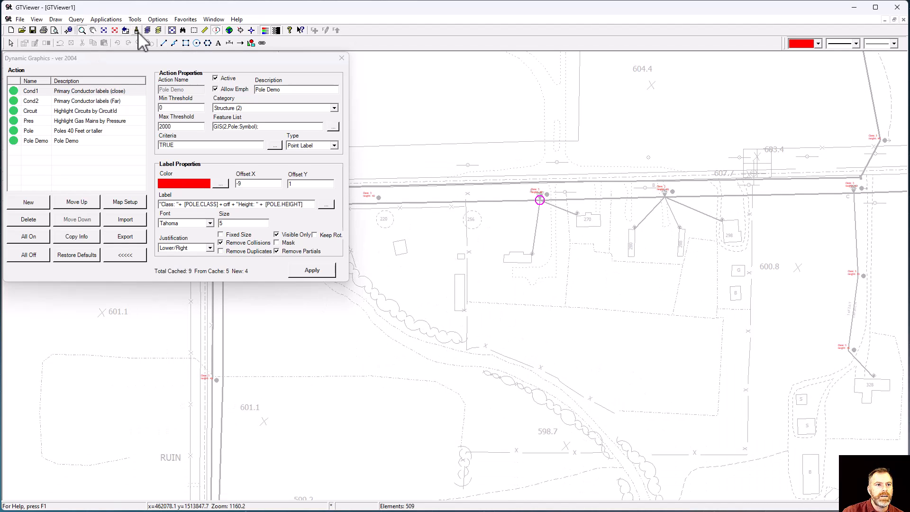
left_click_drag(272, 367, 497, 315)
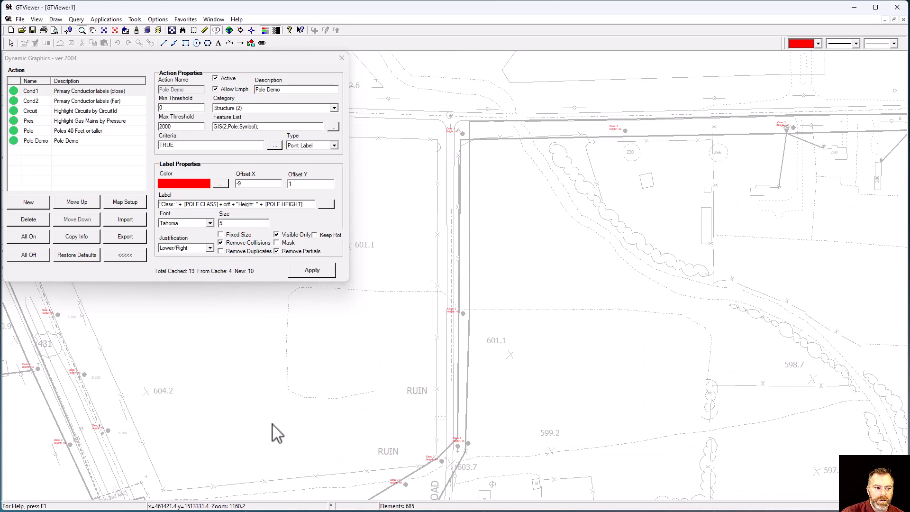
left_click_drag(212, 416, 470, 278)
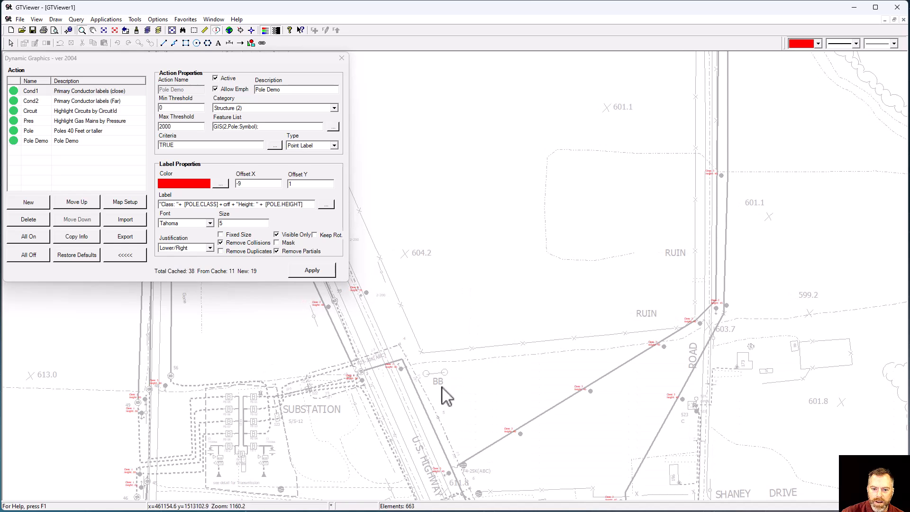
left_click_drag(69, 359, 220, 451)
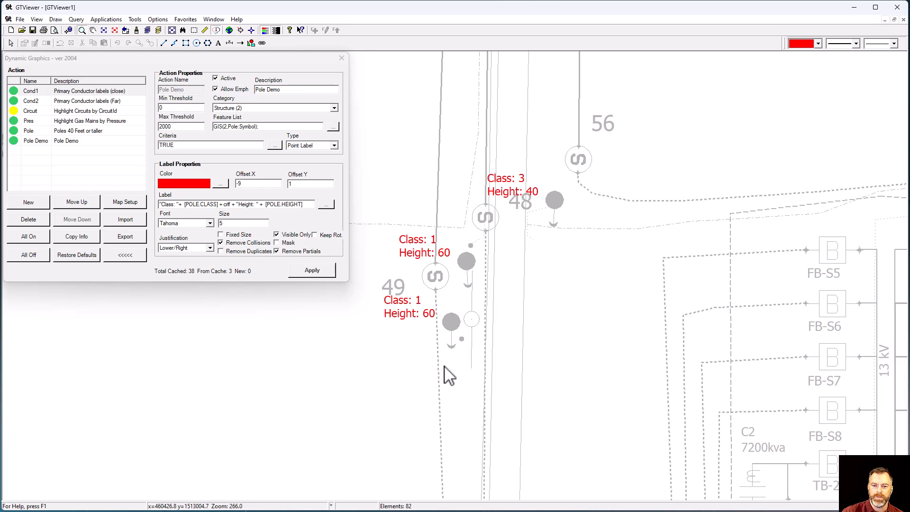
left_click(135, 20)
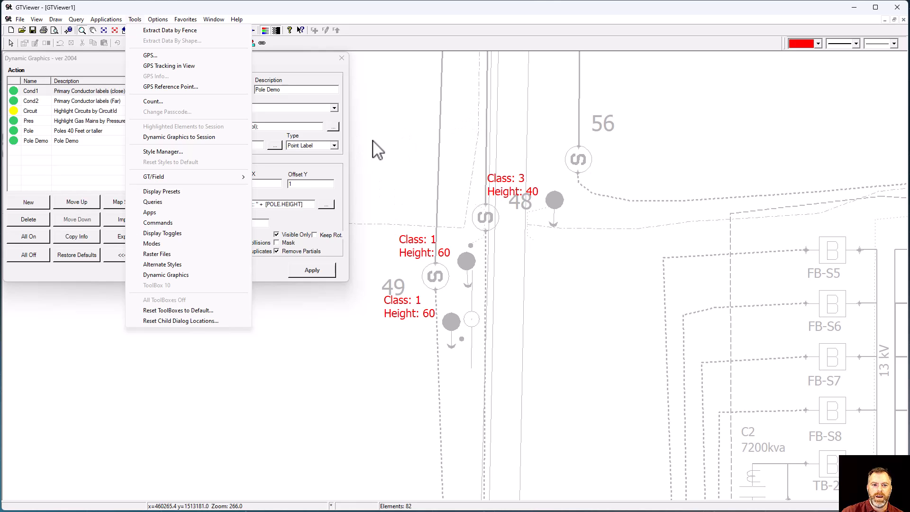
left_click(53, 319)
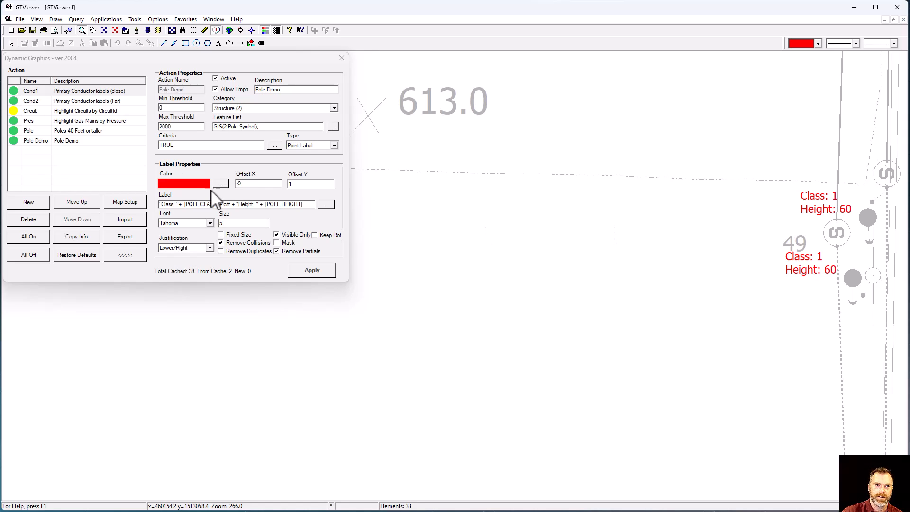
left_click(37, 20)
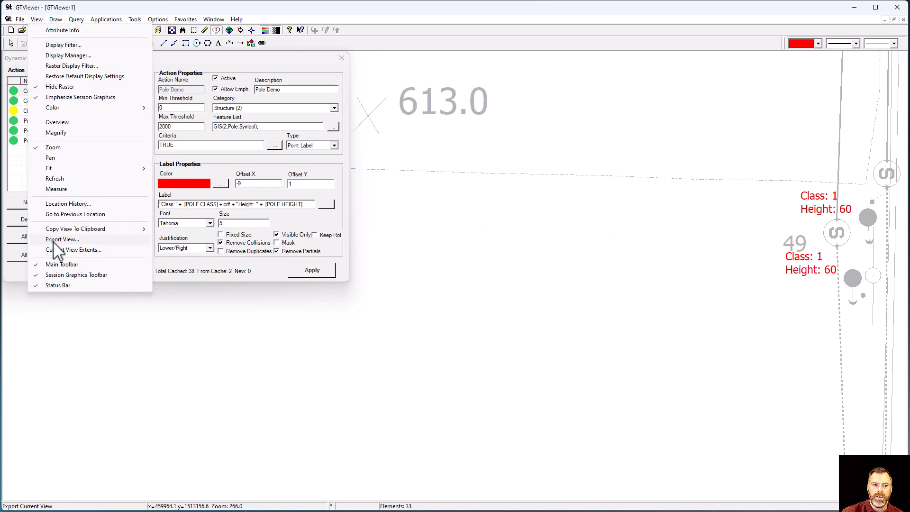
mouse_move(53, 231)
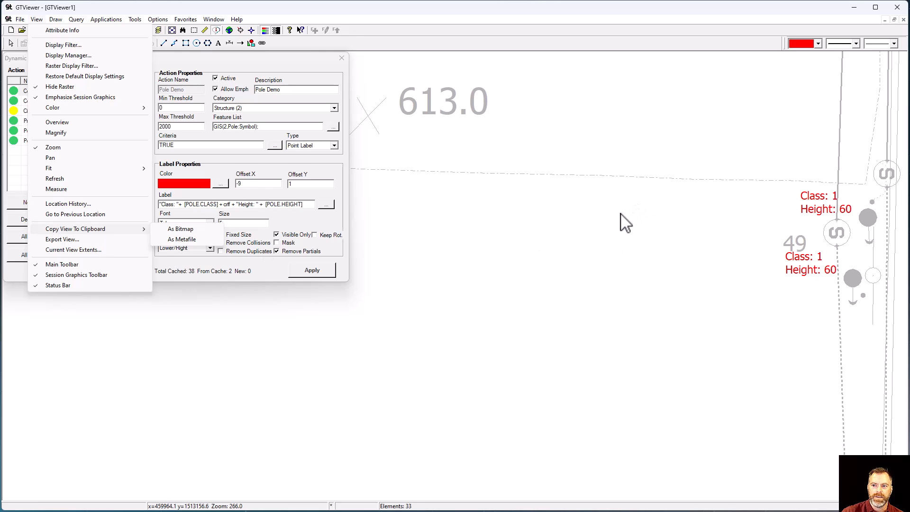
left_click(598, 253)
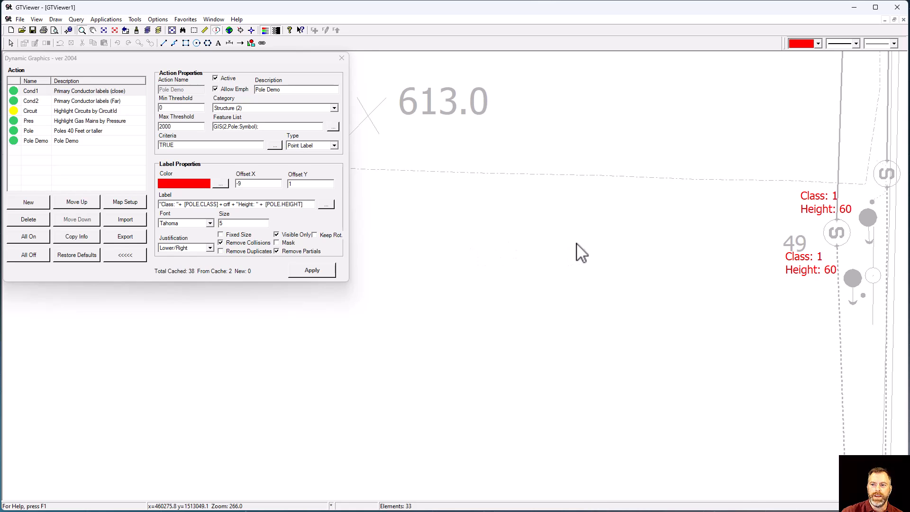
key("Right")
key("Right")
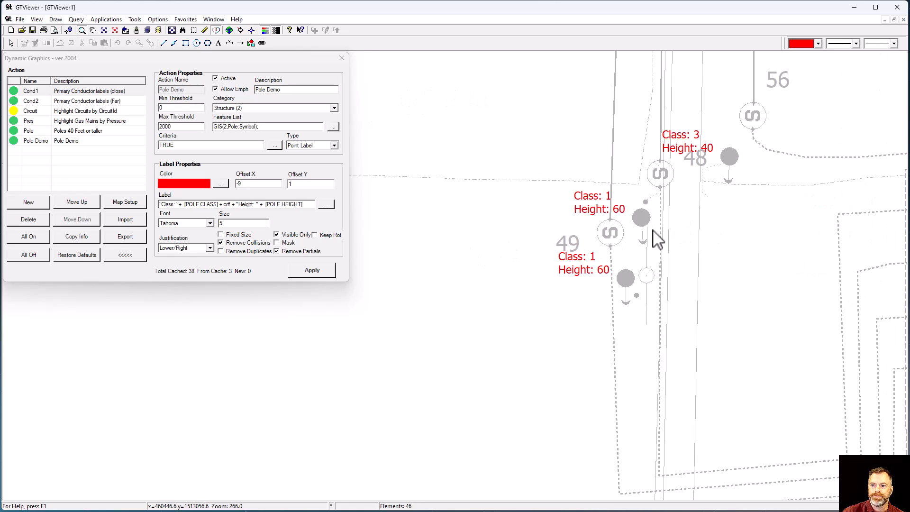
Examine the pole labels around the substation at map scales below and above the Pole Demo action's maximum threshold of 2000
scroll(597, 243, "down", 2)
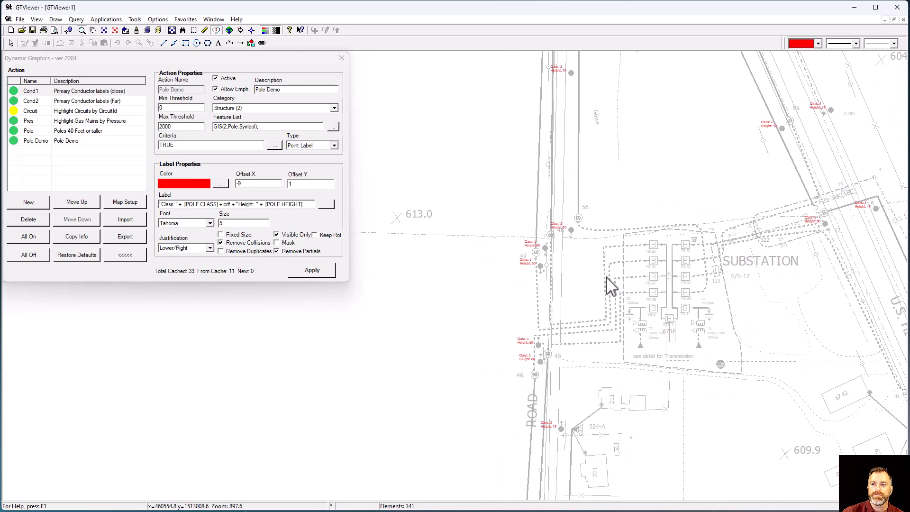
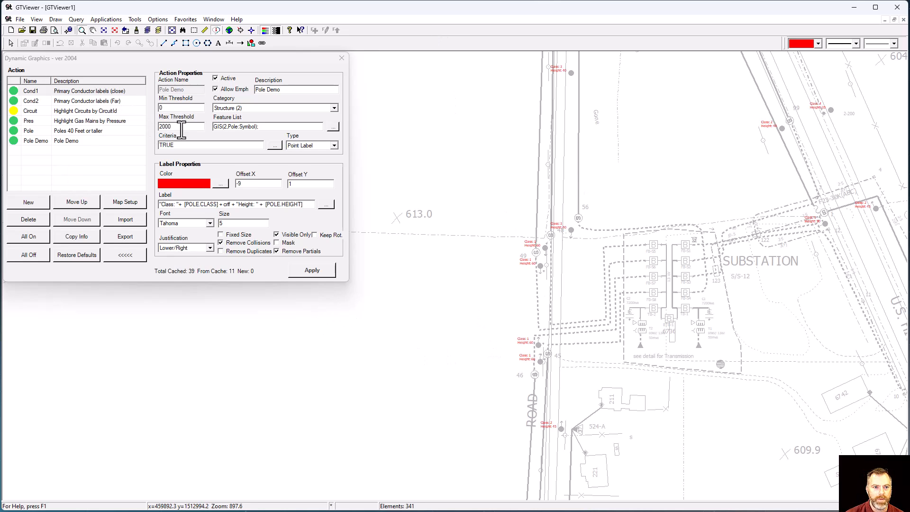
scroll(497, 335, "down", 1)
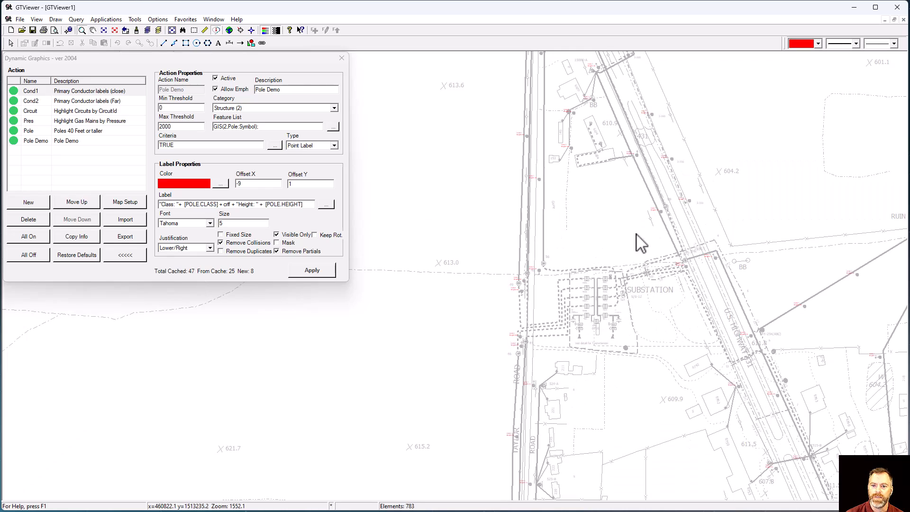
scroll(592, 285, "down", 1)
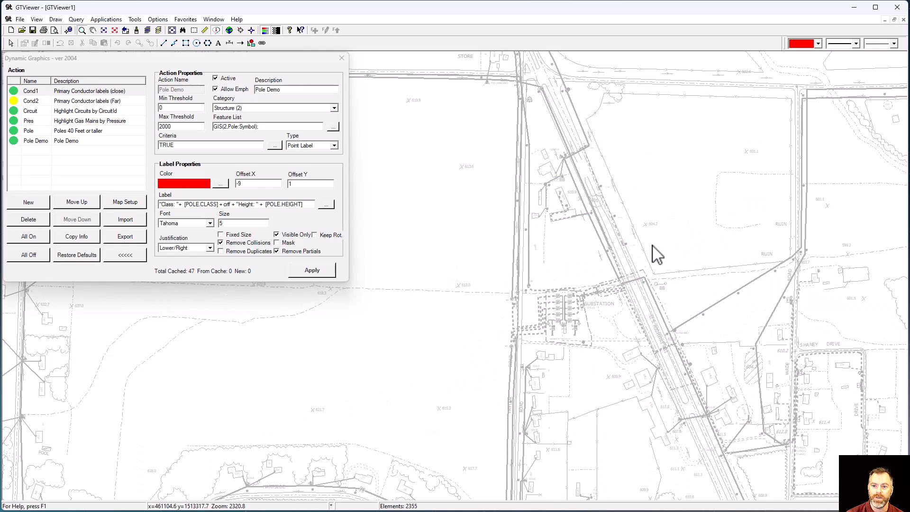
left_click_drag(467, 380, 493, 201)
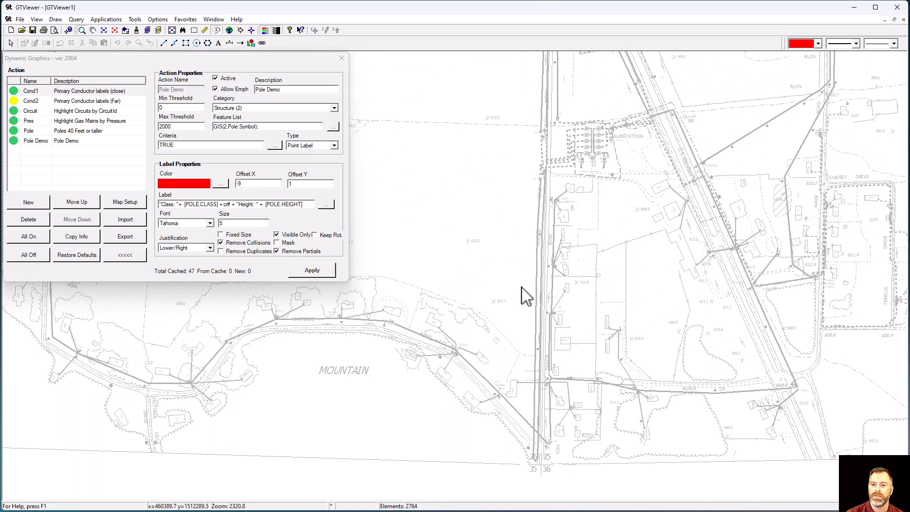
left_click_drag(465, 171, 646, 325)
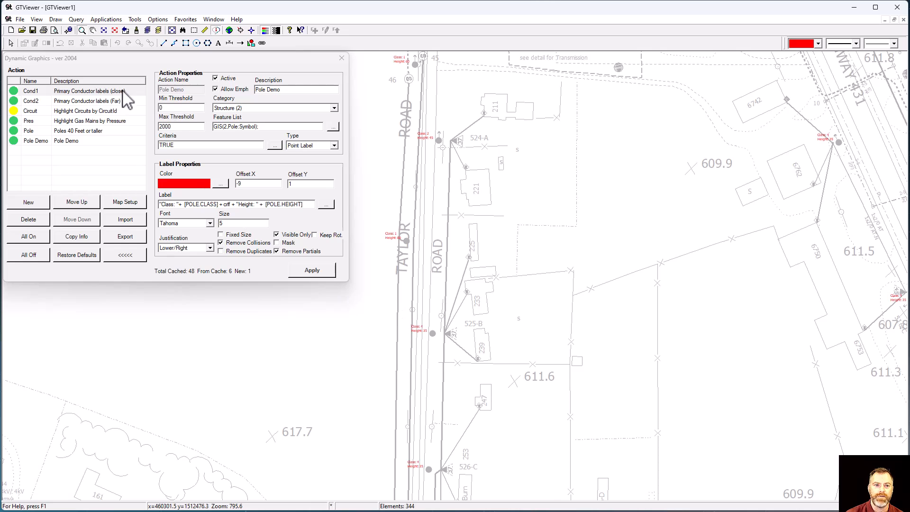
Set the Pole Demo action's maximum threshold to 0, apply it and check the pole labels across the wider map area
double_click(180, 126)
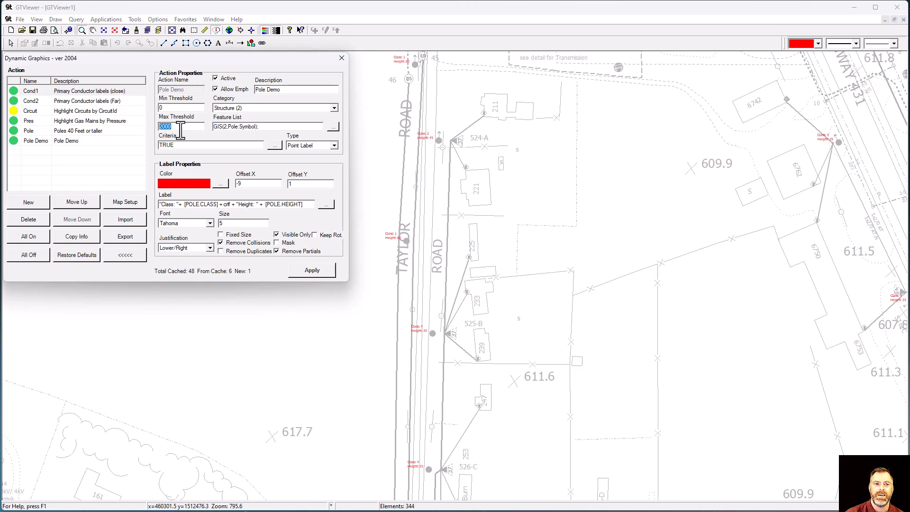
type("0")
left_click(314, 271)
scroll(410, 311, "down", 5)
left_click_drag(641, 128, 641, 127)
left_click_drag(420, 327, 566, 214)
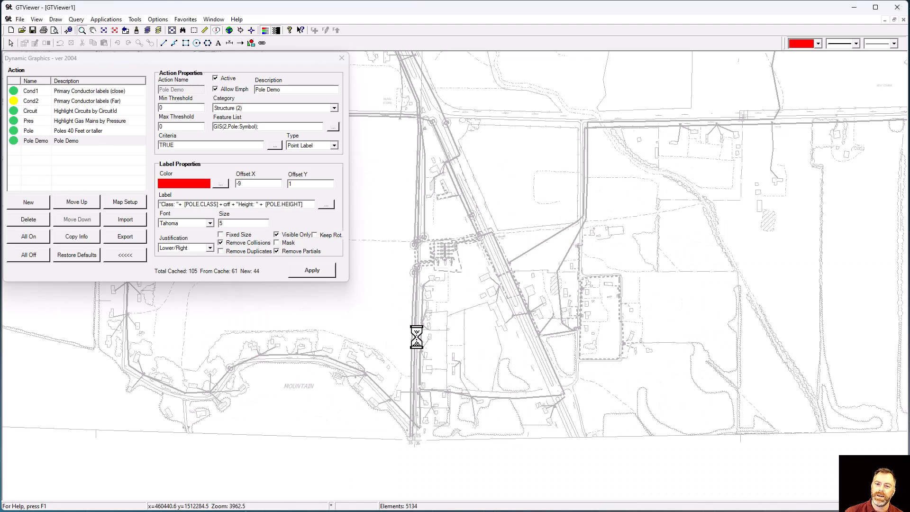
left_click_drag(444, 194, 517, 243)
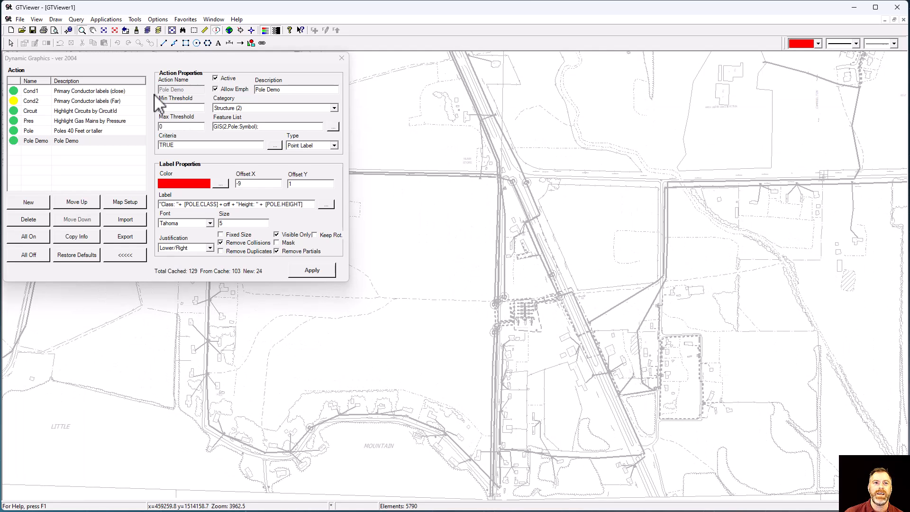
Magnify the pole labels at the road corner northeast of the substation, then close the magnifier
left_click(183, 32)
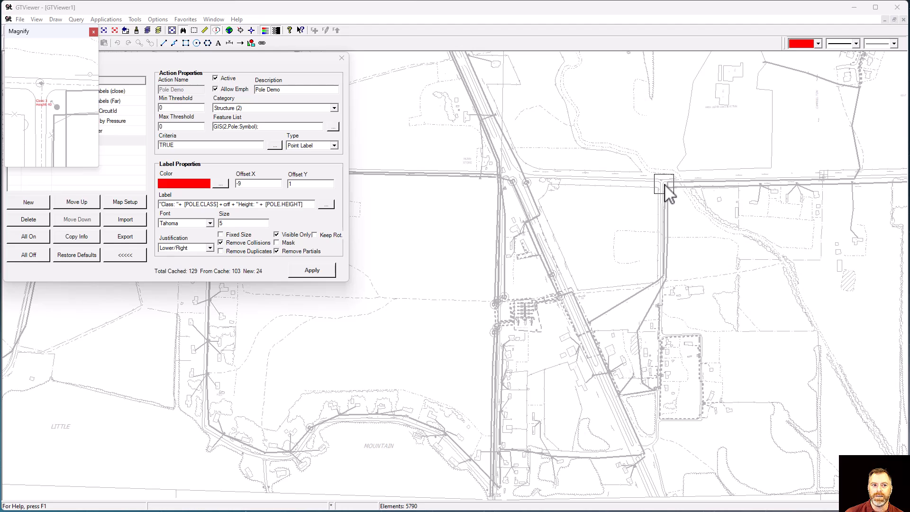
scroll(664, 196, "up", 3)
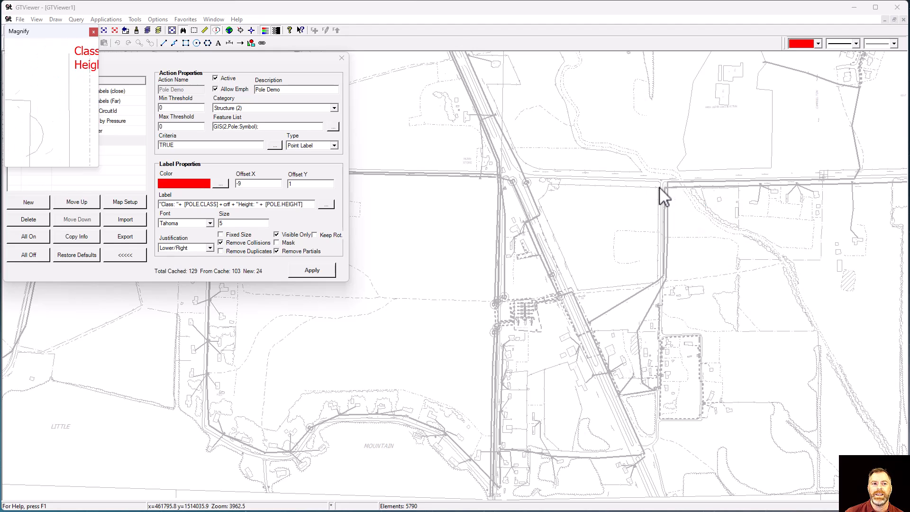
key("Escape")
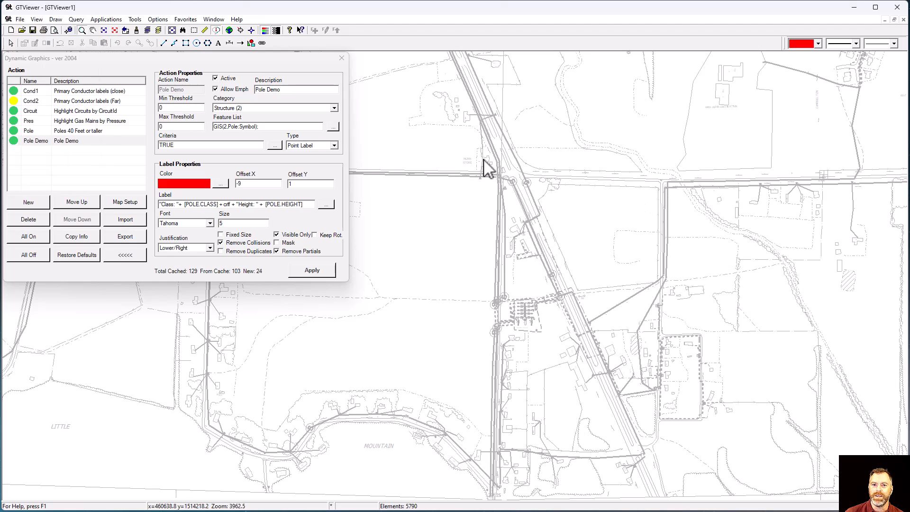
double_click(171, 126)
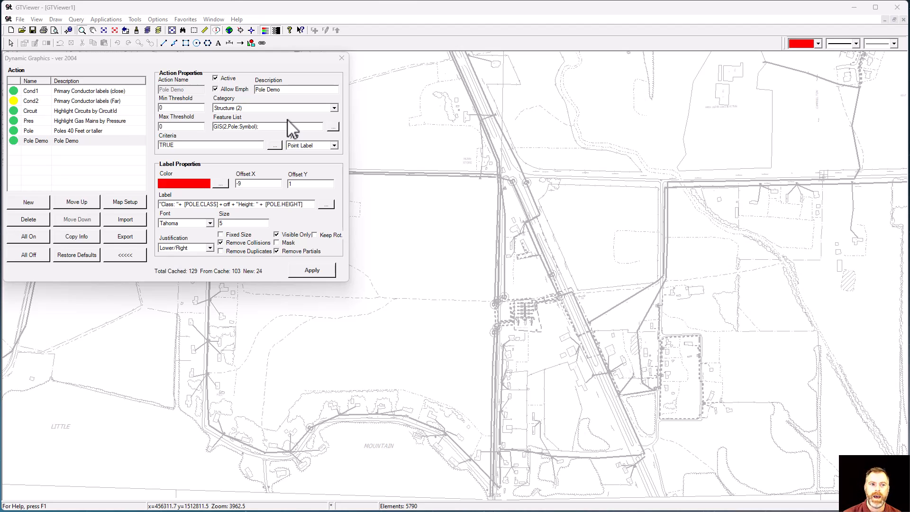
Review the Pres action's gas main highlight settings and the colour entries of its GPres map
left_click(66, 121)
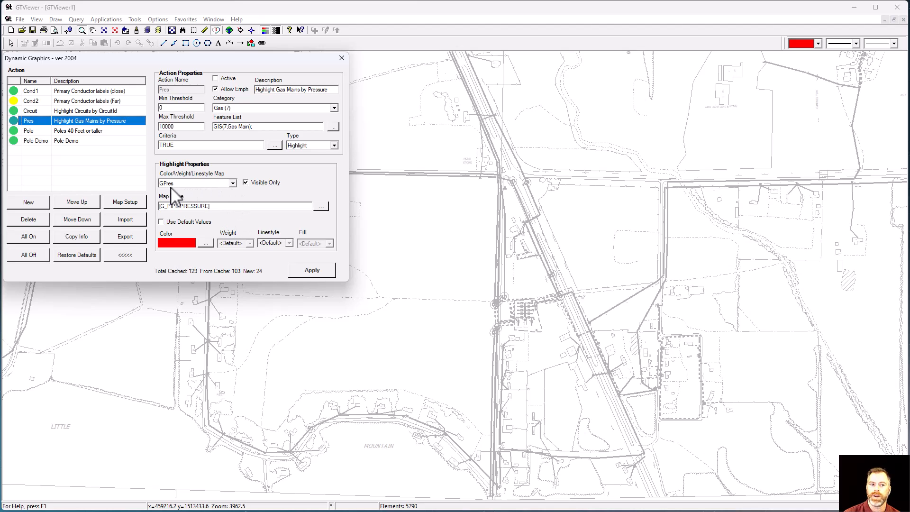
left_click(124, 203)
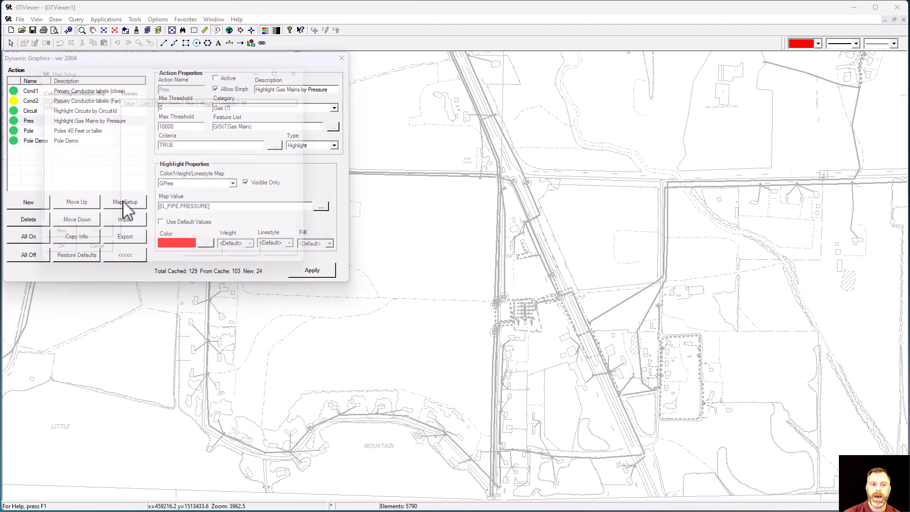
left_click(43, 102)
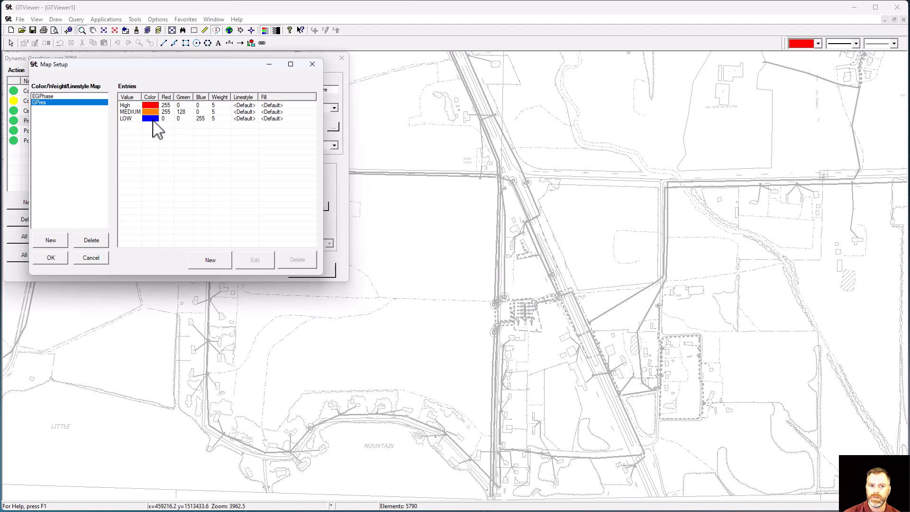
left_click(311, 65)
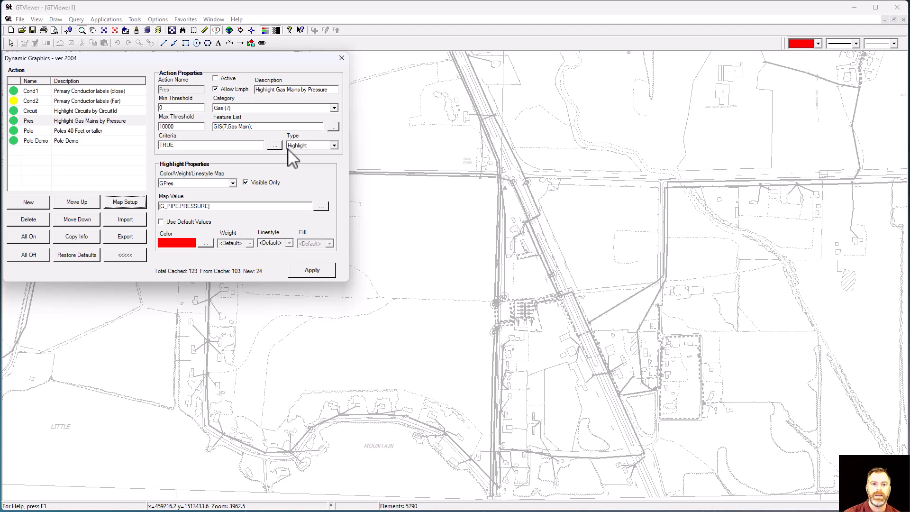
Review the Pole action for poles 40 feet or taller, focusing on its height criteria expression
left_click(86, 133)
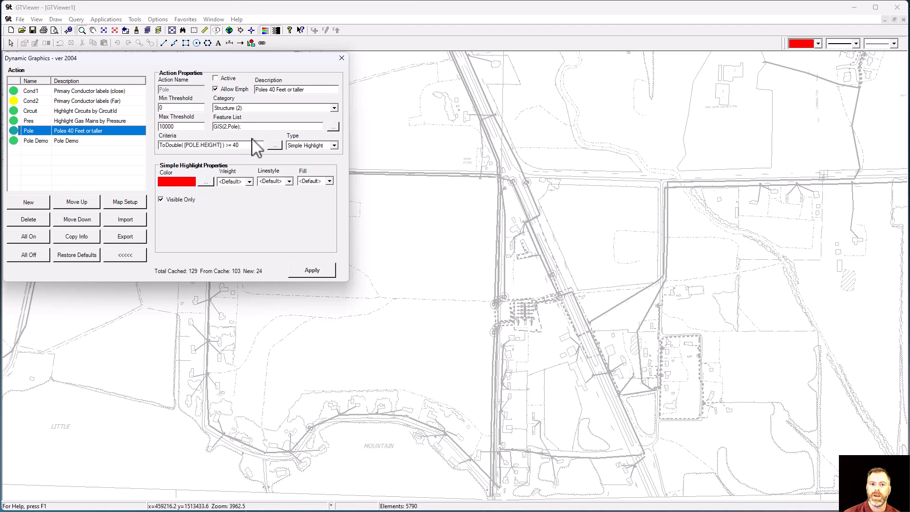
left_click_drag(246, 145, 145, 142)
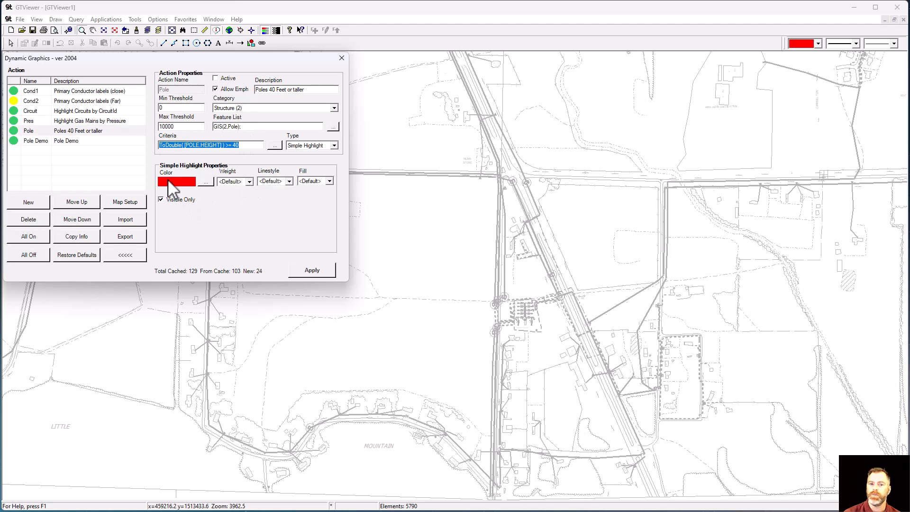